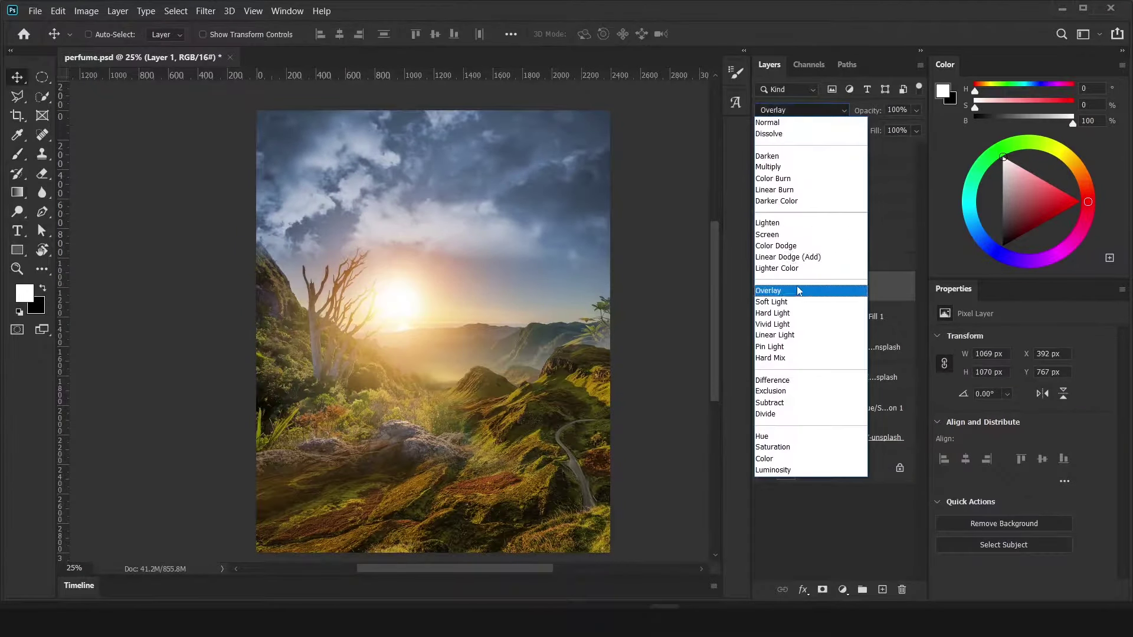
# - Add an Exposure adjustment clipped to the landscape photo and set Exposure to -0.85
pyautogui.click(879, 408)
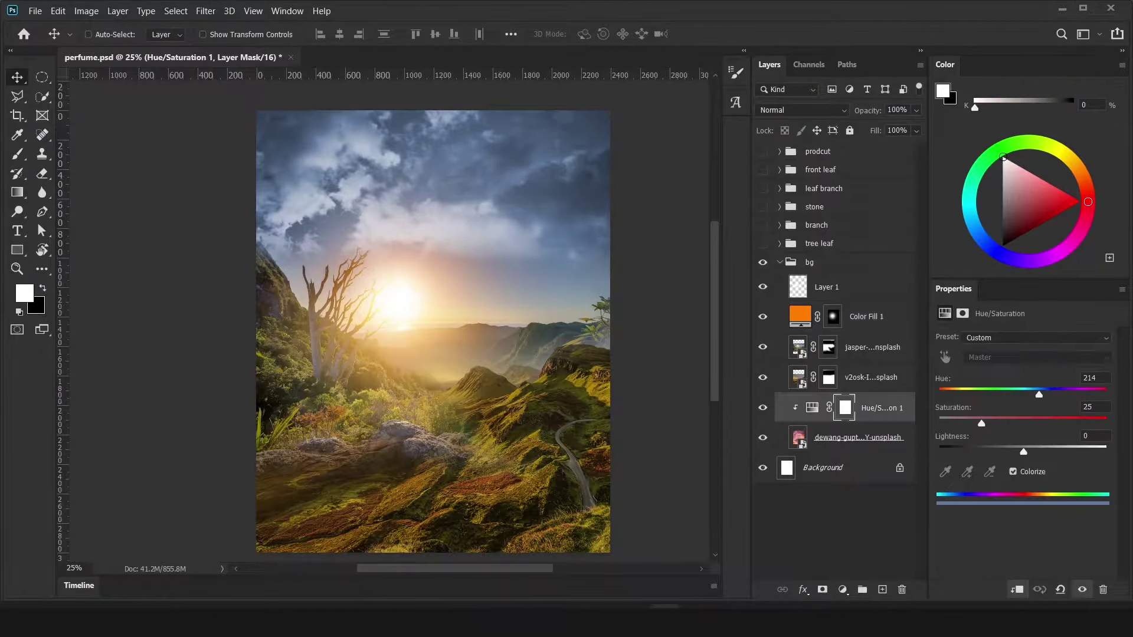
pyautogui.click(843, 589)
pyautogui.click(872, 417)
pyautogui.moveTo(1023, 375); pyautogui.dragTo(1015, 376)
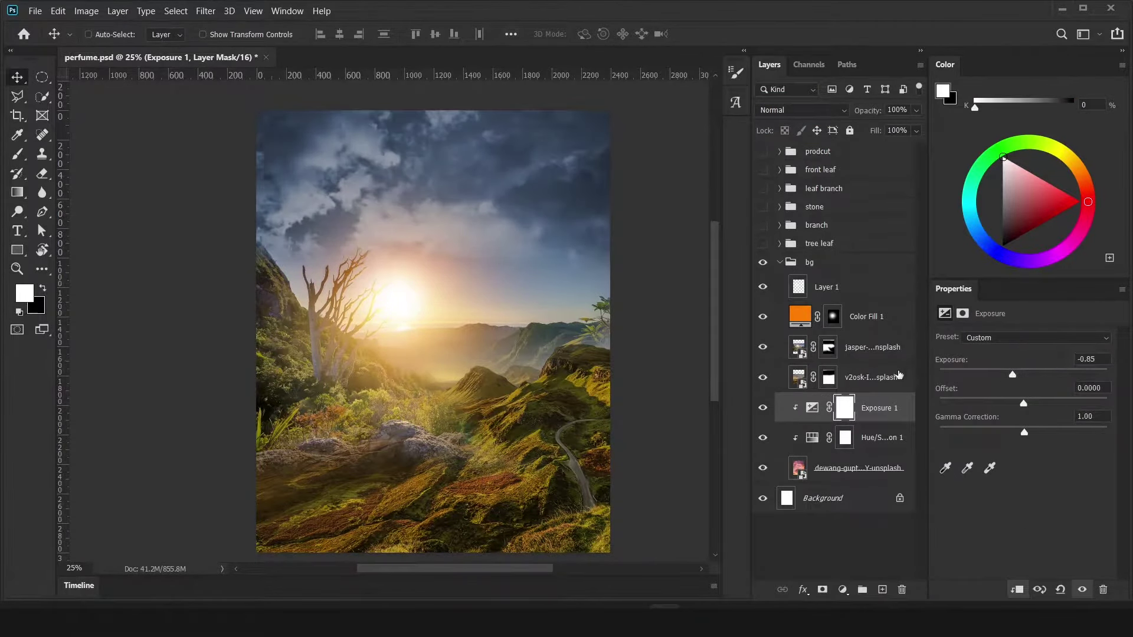
# - Select the landscape mask with a black brush, fit the image in view, and select the bg group
pyautogui.click(829, 347)
pyautogui.press('b')
pyautogui.press('x')
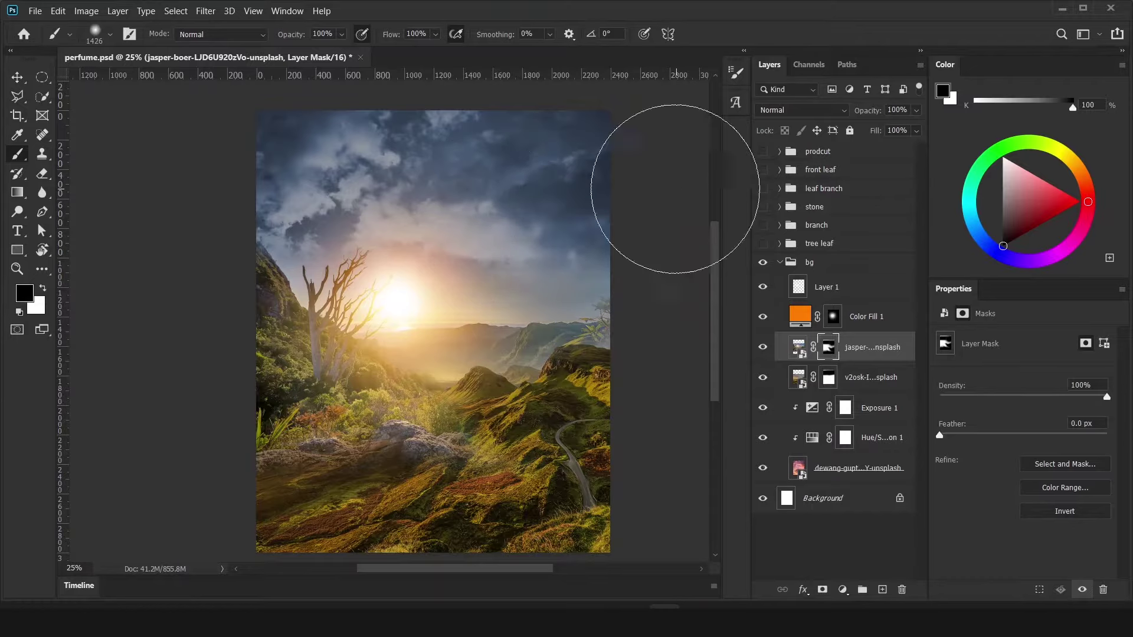
pyautogui.press('v')
pyautogui.hotkey('ctrl', '0')
pyautogui.click(826, 287)
# - Add a Hue/Saturation layer at Lightness -71 with a split Blend If limited to darker tones
pyautogui.click(782, 266)
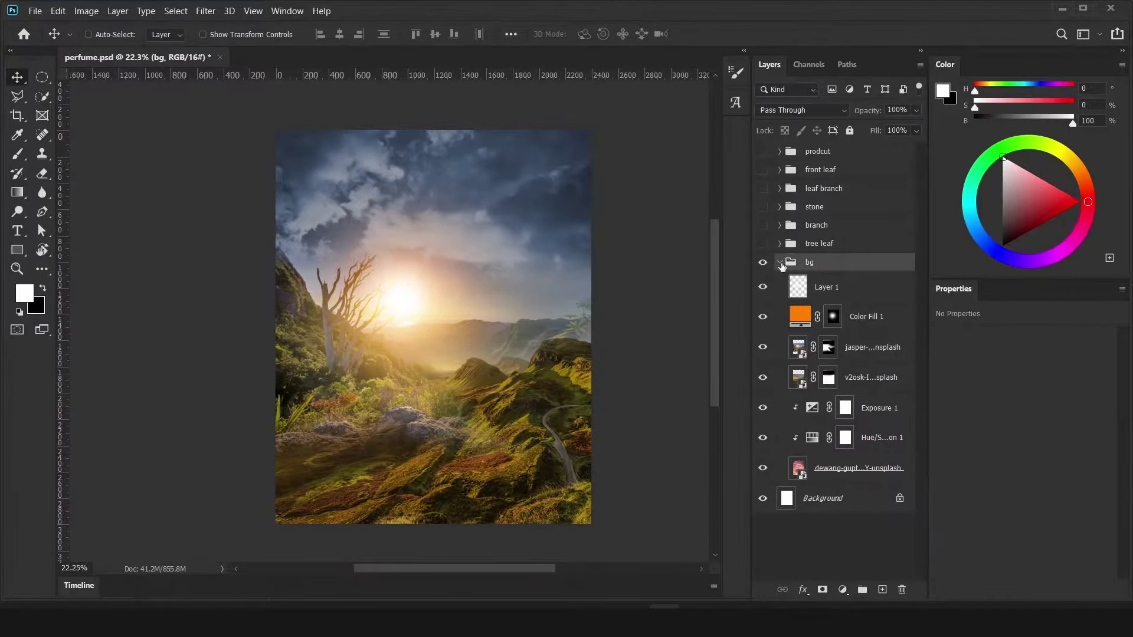
pyautogui.click(842, 589)
pyautogui.moveTo(1022, 451); pyautogui.dragTo(964, 452)
pyautogui.doubleClick(885, 264)
pyautogui.moveTo(943, 374); pyautogui.dragTo(864, 374)
pyautogui.moveTo(865, 374); pyautogui.dragTo(850, 376)
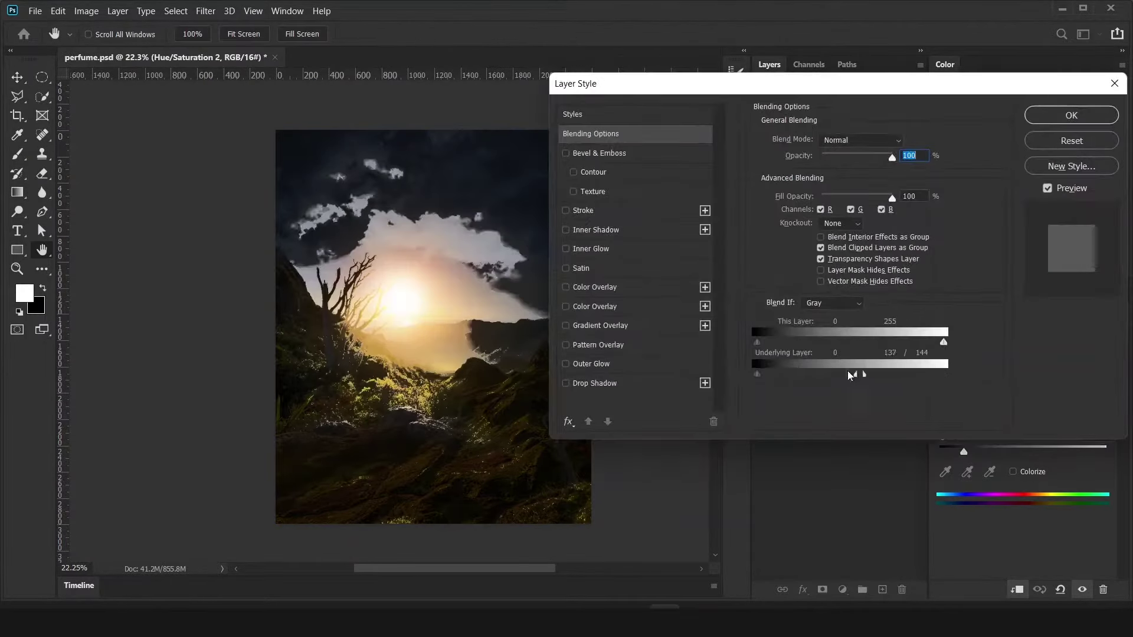
pyautogui.press('Return')
# - Invert the darkening mask, paint it back over the bottom foreground, and compare before/after
pyautogui.click(833, 268)
pyautogui.hotkey('ctrl', 'i')
pyautogui.press('b')
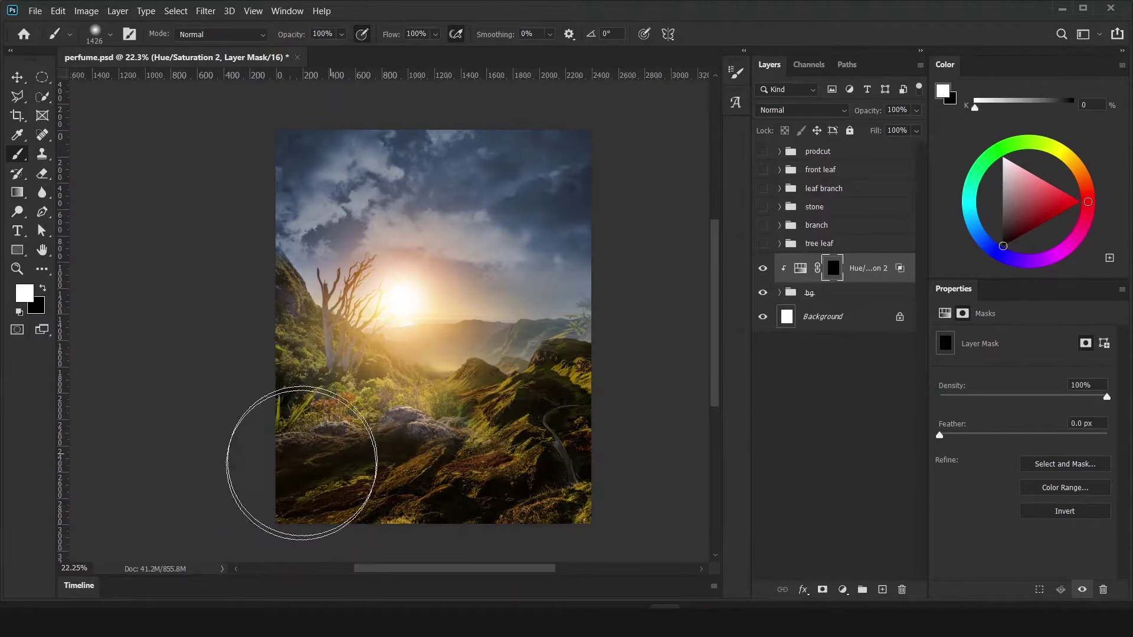
pyautogui.moveTo(302, 463); pyautogui.dragTo(581, 416)
pyautogui.press('v')
pyautogui.click(800, 268)
pyautogui.click(763, 268)
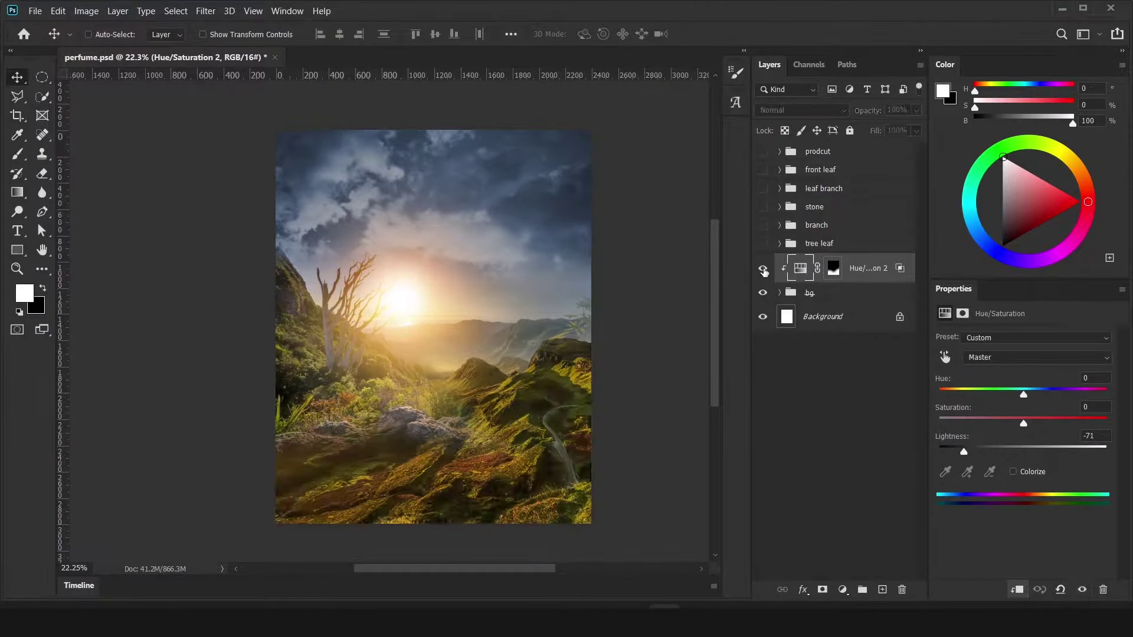
# - Show and expand the stone group, saving the document
pyautogui.click(763, 207)
pyautogui.hotkey('ctrl', 's')
pyautogui.click(832, 353)
# - Darken the stones with clipped Hue/Saturation layers at Lightness -54, one clipped to the whole rock group
pyautogui.click(842, 590)
pyautogui.click(873, 466)
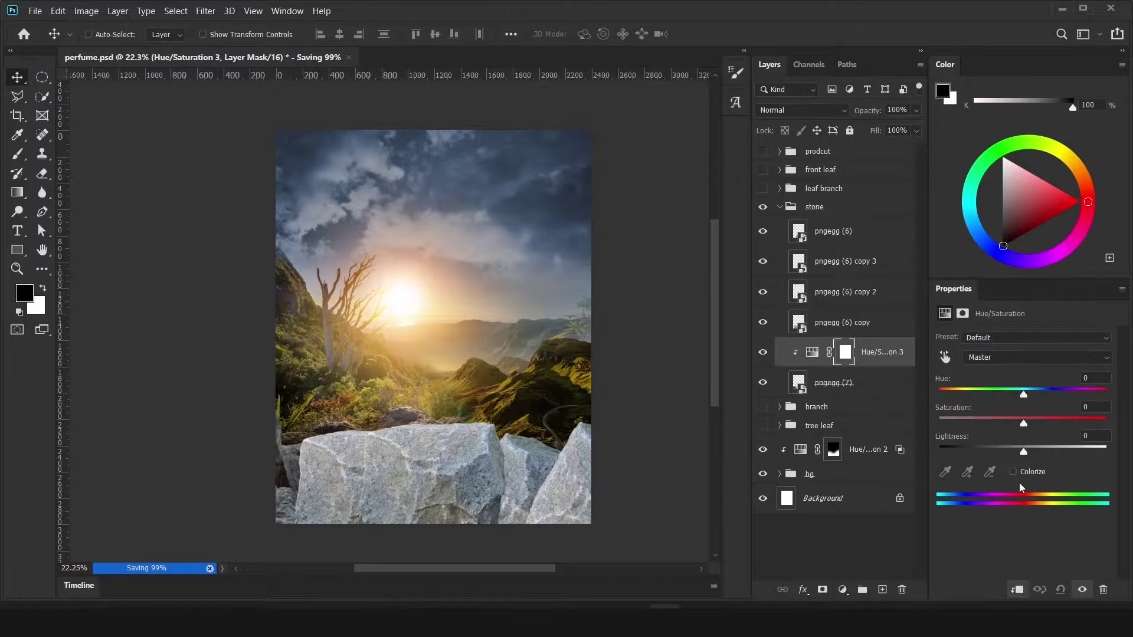
pyautogui.click(843, 292)
pyautogui.moveTo(844, 352); pyautogui.dragTo(850, 212)
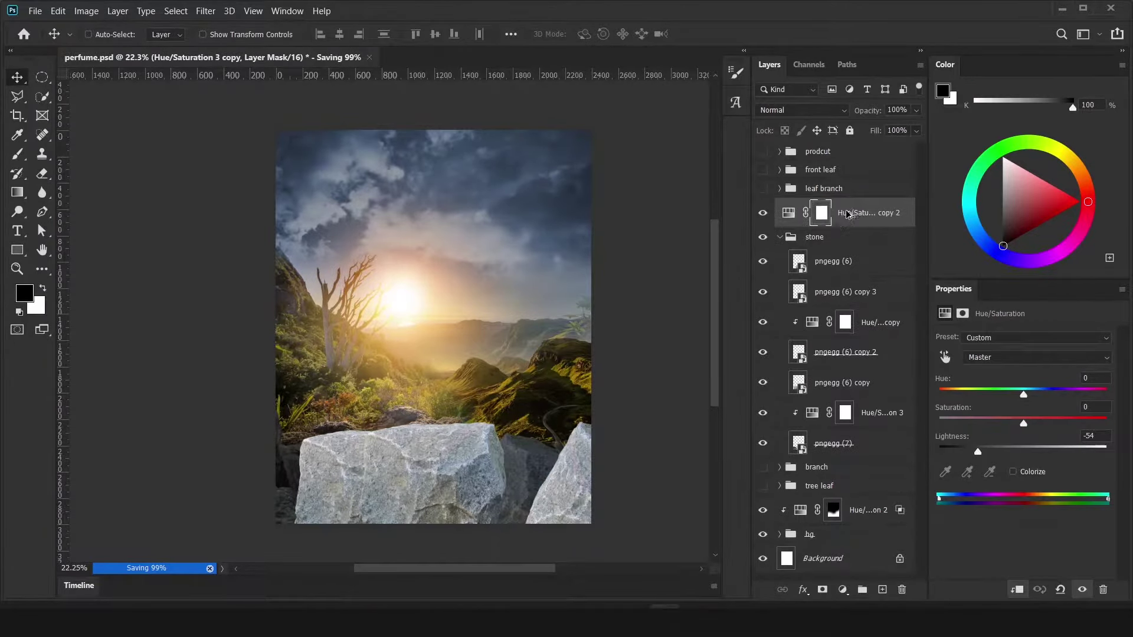
pyautogui.click(780, 237)
pyautogui.click(844, 261)
# - Add a Hue/Saturation layer clipped to the pngegg (6) copy stone at Lightness -25
pyautogui.click(844, 382)
pyautogui.click(843, 589)
pyautogui.click(866, 447)
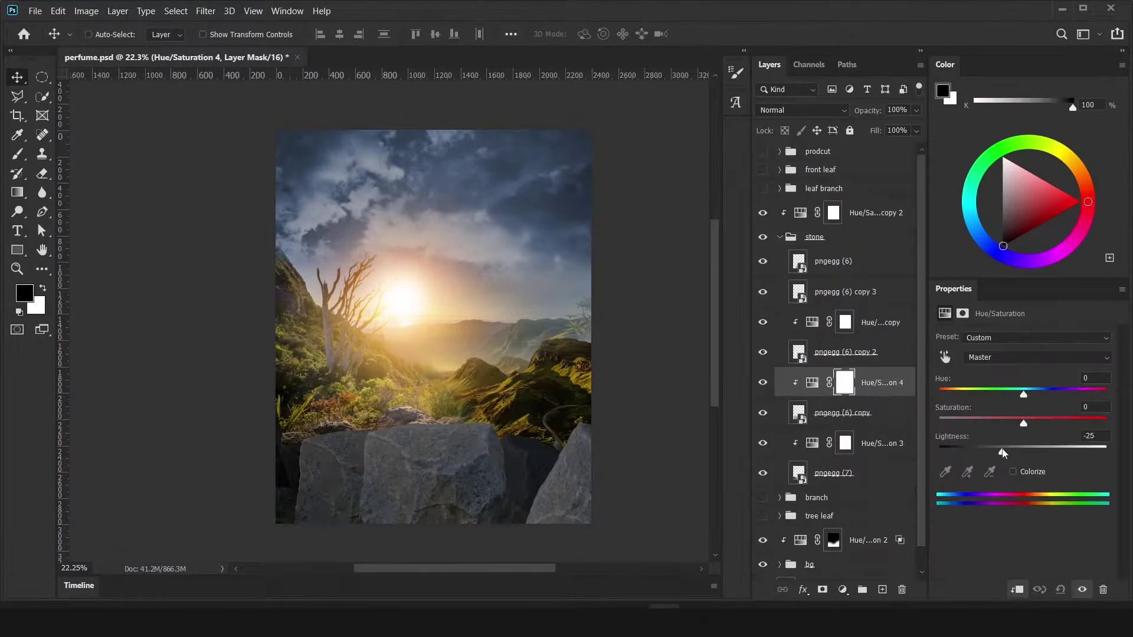
pyautogui.moveTo(1024, 452); pyautogui.dragTo(997, 452)
# - Flip the stone copy and distort it with Free Transform to fit the pile
pyautogui.hotkey('ctrl', 't')
pyautogui.rightClick(357, 203)
pyautogui.click(378, 278)
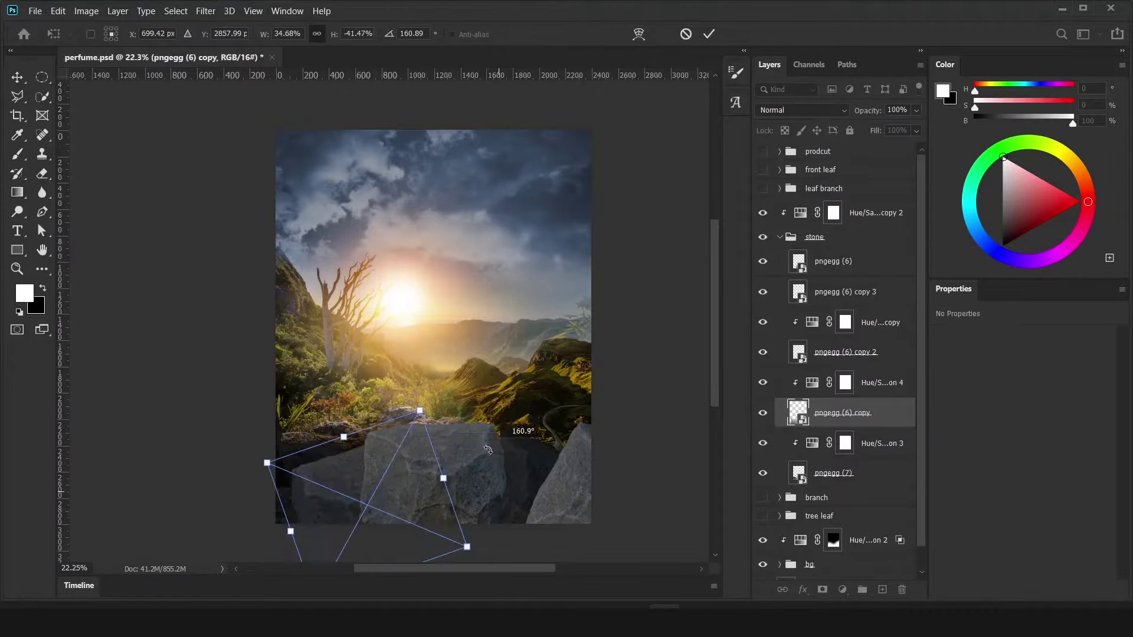
pyautogui.moveTo(283, 554)
pyautogui.mouseDown()
pyautogui.moveTo(380, 491)
pyautogui.moveTo(425, 484)
pyautogui.mouseUp()
pyautogui.press('Return')
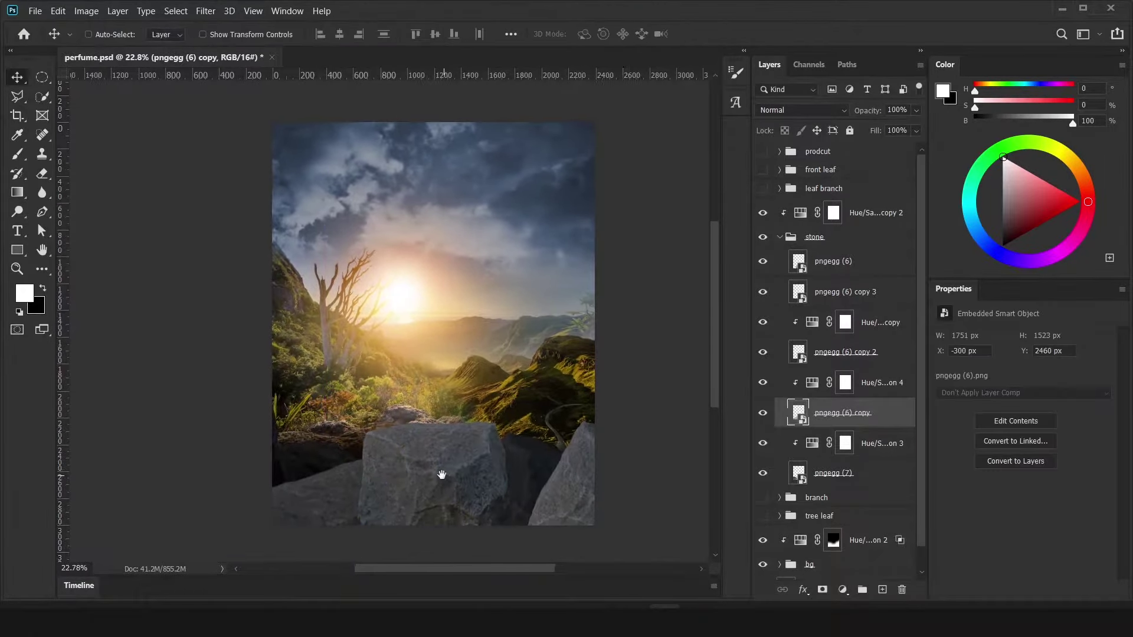
# - Add a colorized Hue/Saturation 5 layer with a warm tan hue and raised lightness
pyautogui.click(850, 213)
pyautogui.click(843, 589)
pyautogui.click(881, 449)
pyautogui.click(1012, 472)
pyautogui.moveTo(1024, 452); pyautogui.dragTo(1036, 452)
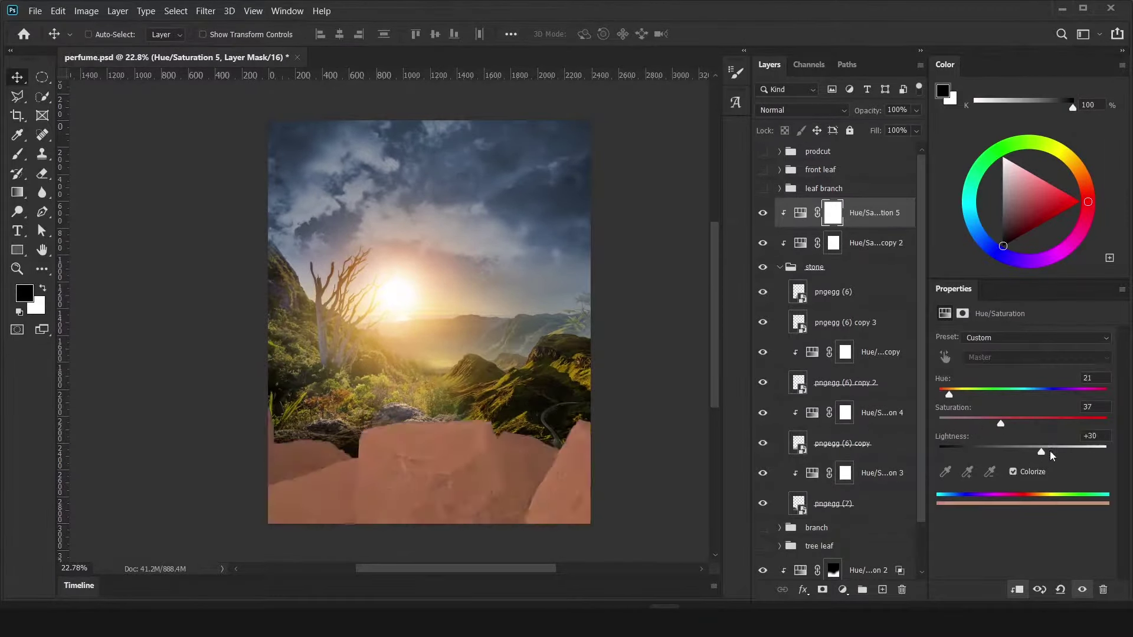
pyautogui.moveTo(939, 394); pyautogui.dragTo(1010, 423)
# - Invert the Hue/Saturation 5 mask to hide the tint and switch to a brush
pyautogui.doubleClick(828, 219)
pyautogui.hotkey('ctrl', 'i')
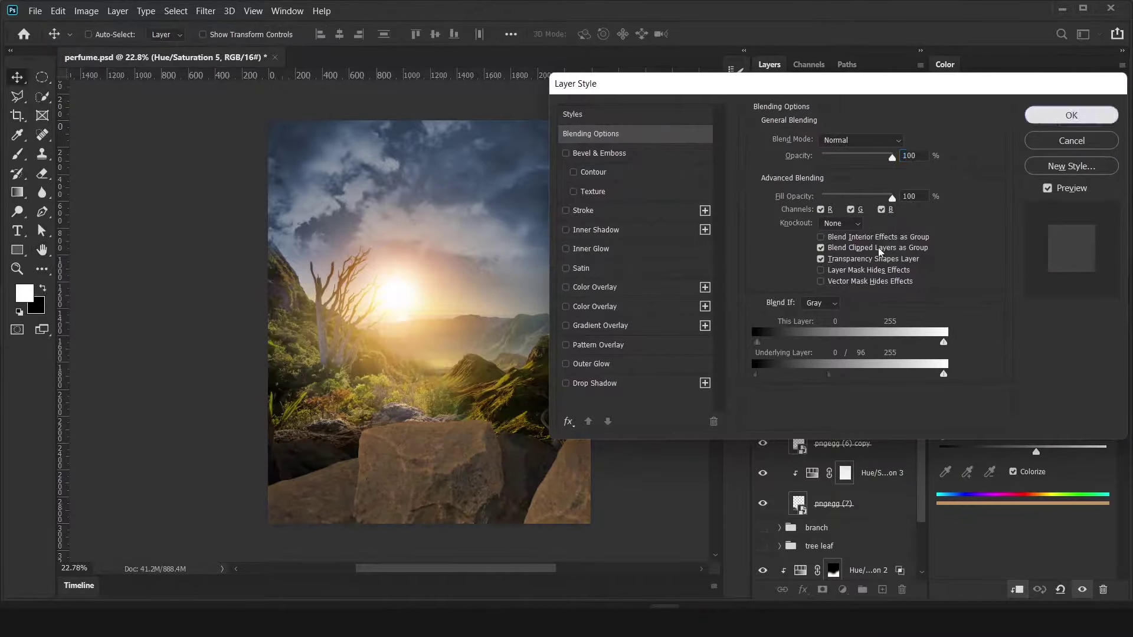
pyautogui.press('Escape')
pyautogui.press('b')
pyautogui.scroll(5, 266, 439)
# - Set the brush size to 88 for painting the Hue/Saturation 5 mask
pyautogui.scroll(-5, 268, 430)
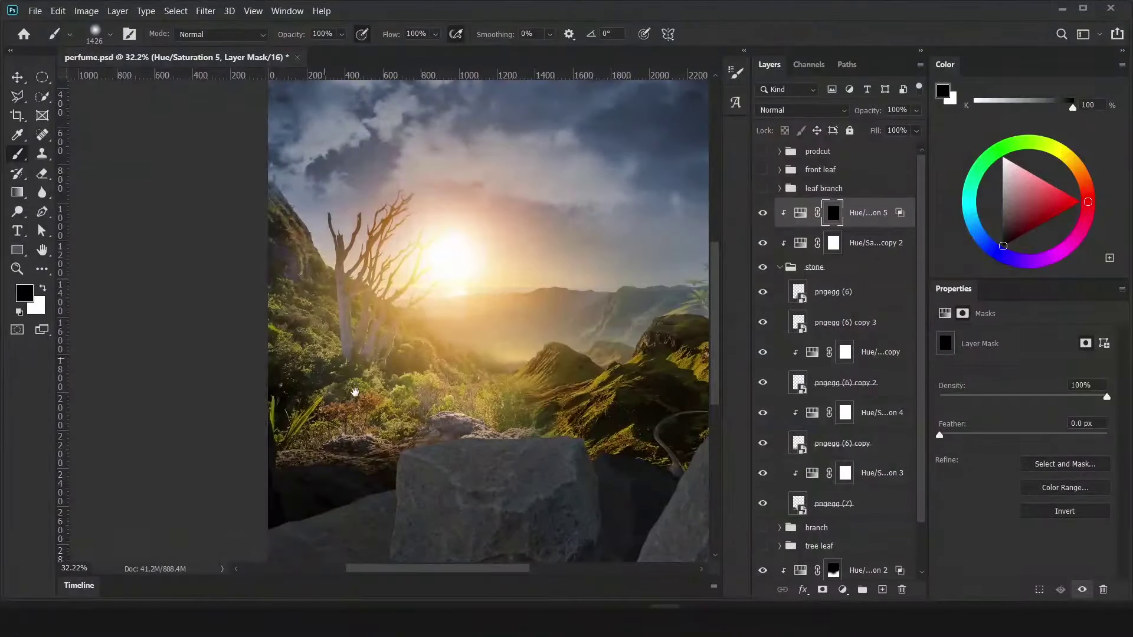
pyautogui.scroll(3, 248, 413)
pyautogui.scroll(2, 234, 405)
pyautogui.rightClick(187, 329)
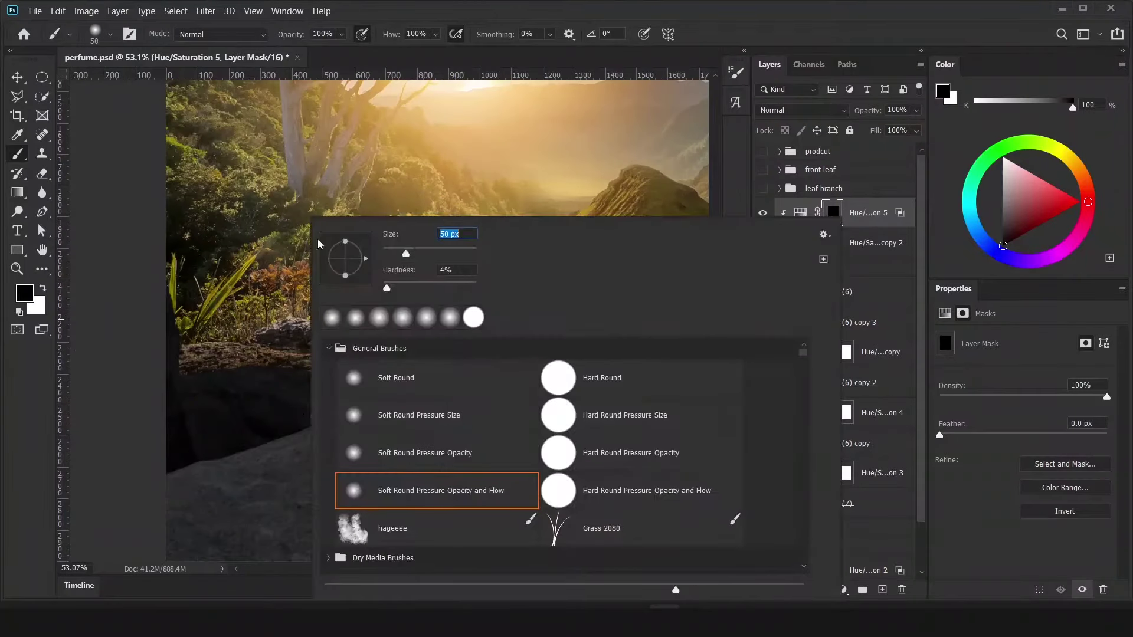
pyautogui.write('88')
pyautogui.press('Return')
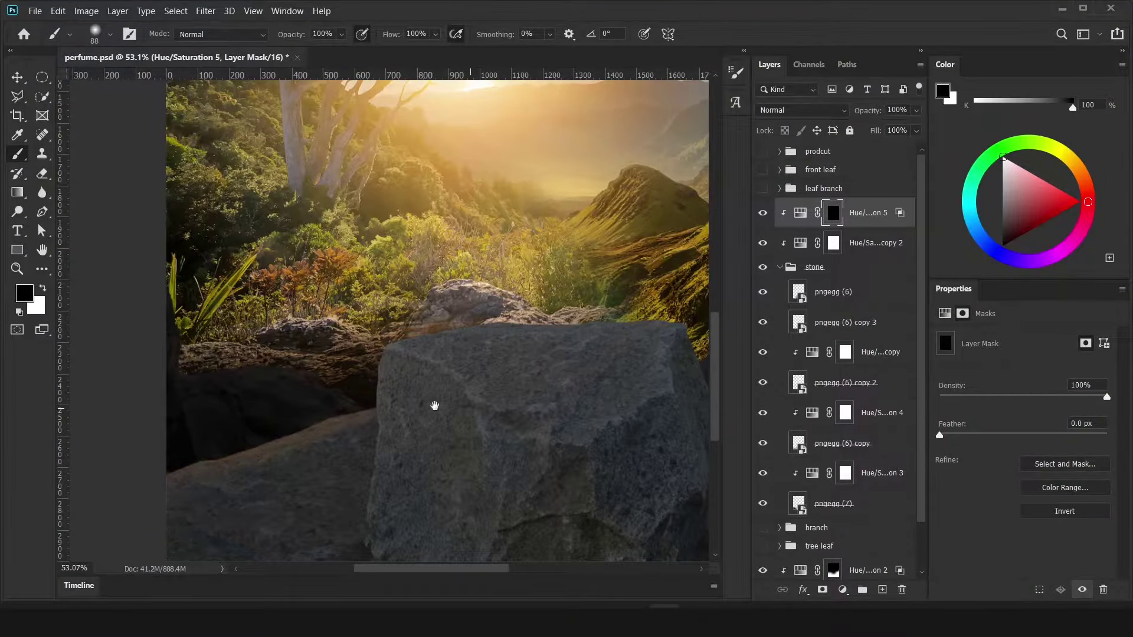
# - Paint the warm tint in white over the stone tops and confirm Hue/Saturation 6's Blend If range
pyautogui.moveTo(435, 405); pyautogui.dragTo(282, 427)
pyautogui.rightClick(462, 320)
pyautogui.moveTo(462, 319); pyautogui.dragTo(347, 284)
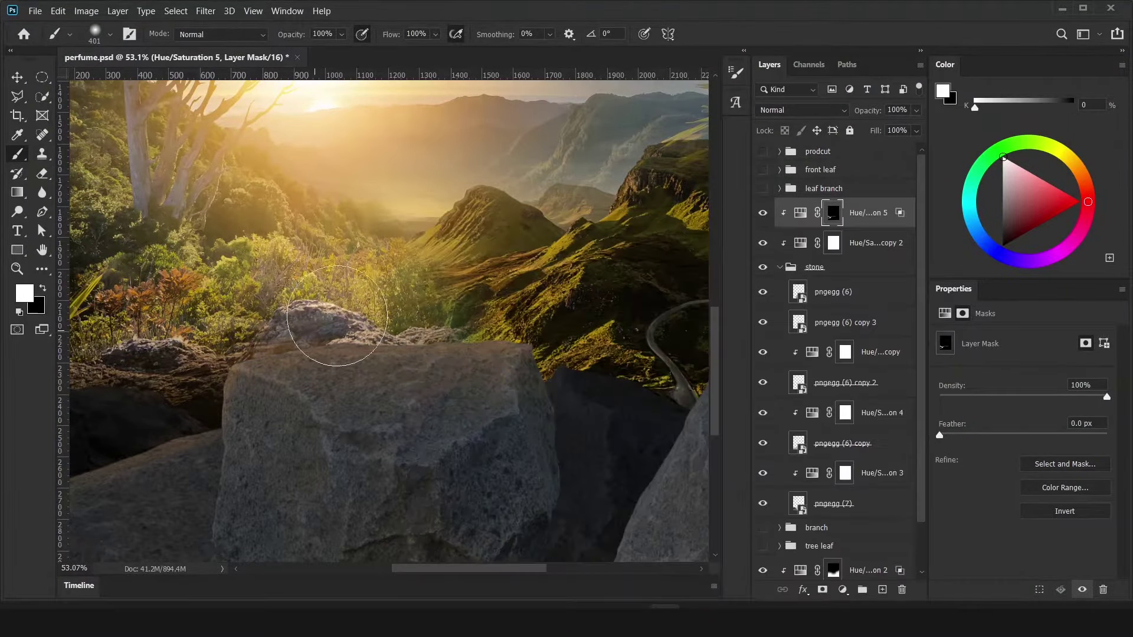
pyautogui.press('x')
pyautogui.hscroll(3, 509, 340)
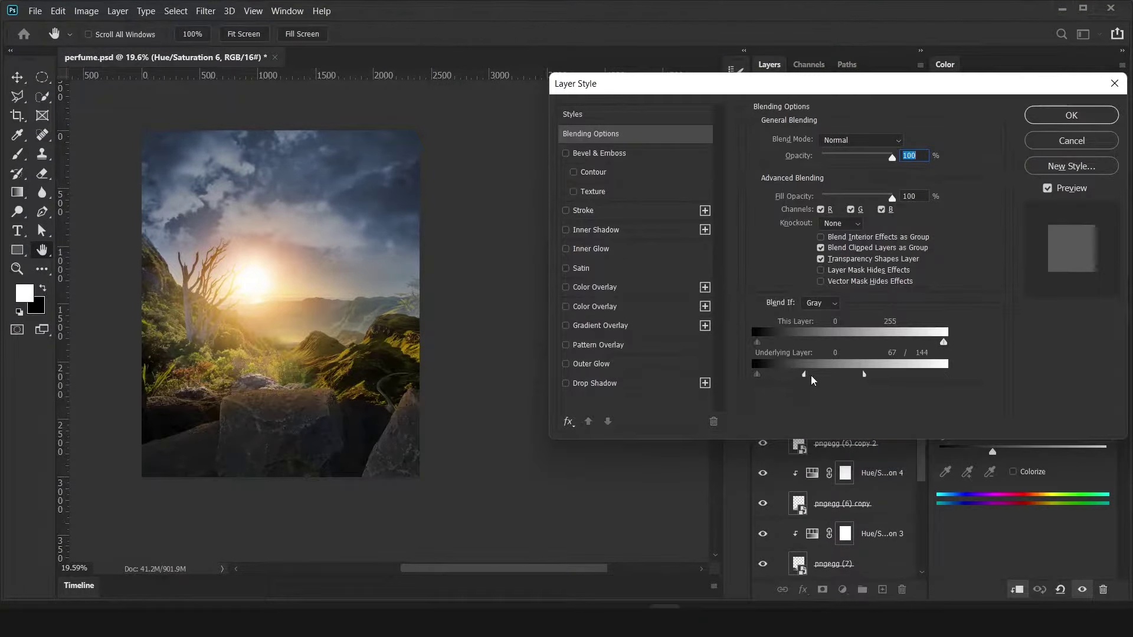
pyautogui.click(1071, 115)
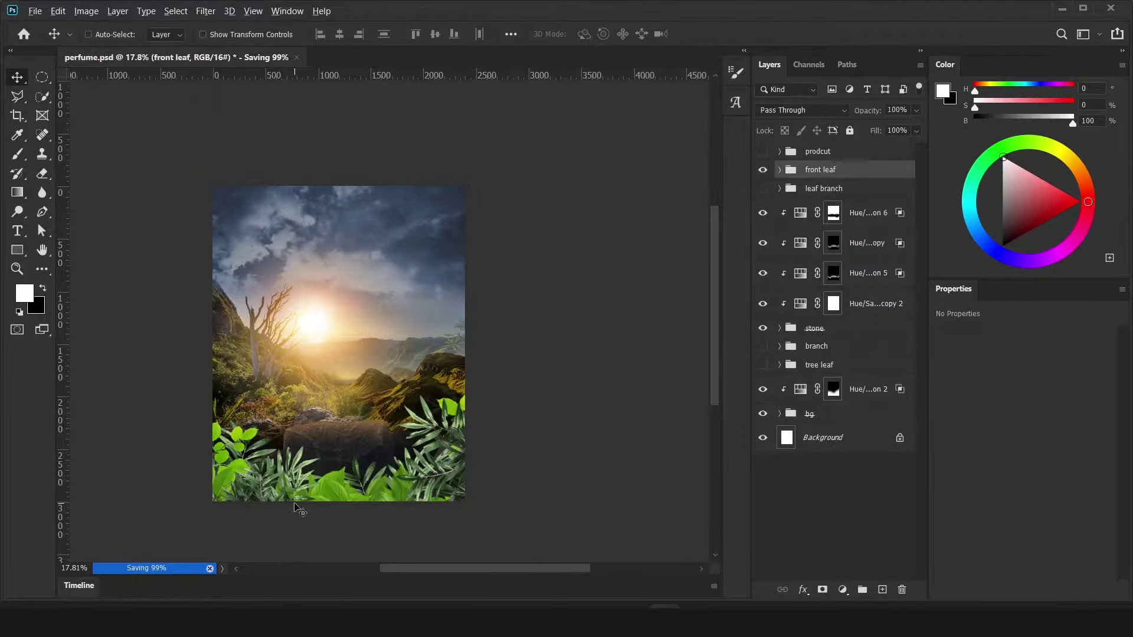
# - Colorize the leaf adjustment green (Hue 105, Lightness -74) and copy it onto another leaf layer
pyautogui.click(1014, 472)
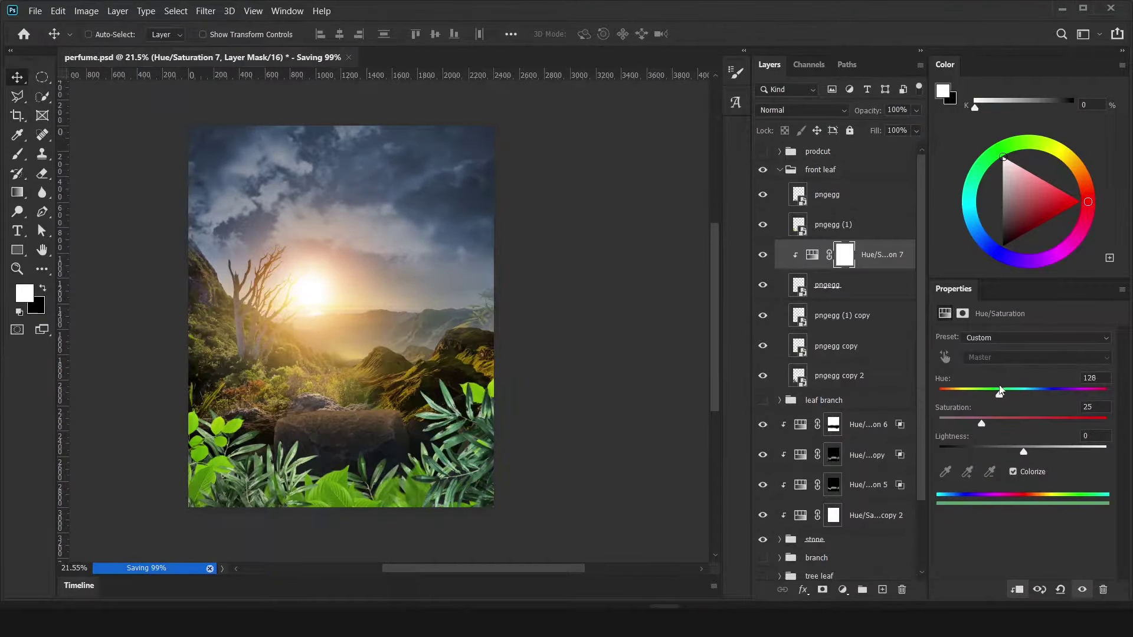
pyautogui.moveTo(939, 394)
pyautogui.mouseDown()
pyautogui.moveTo(999, 394)
pyautogui.moveTo(996, 423)
pyautogui.mouseUp()
pyautogui.moveTo(1023, 452); pyautogui.dragTo(963, 452)
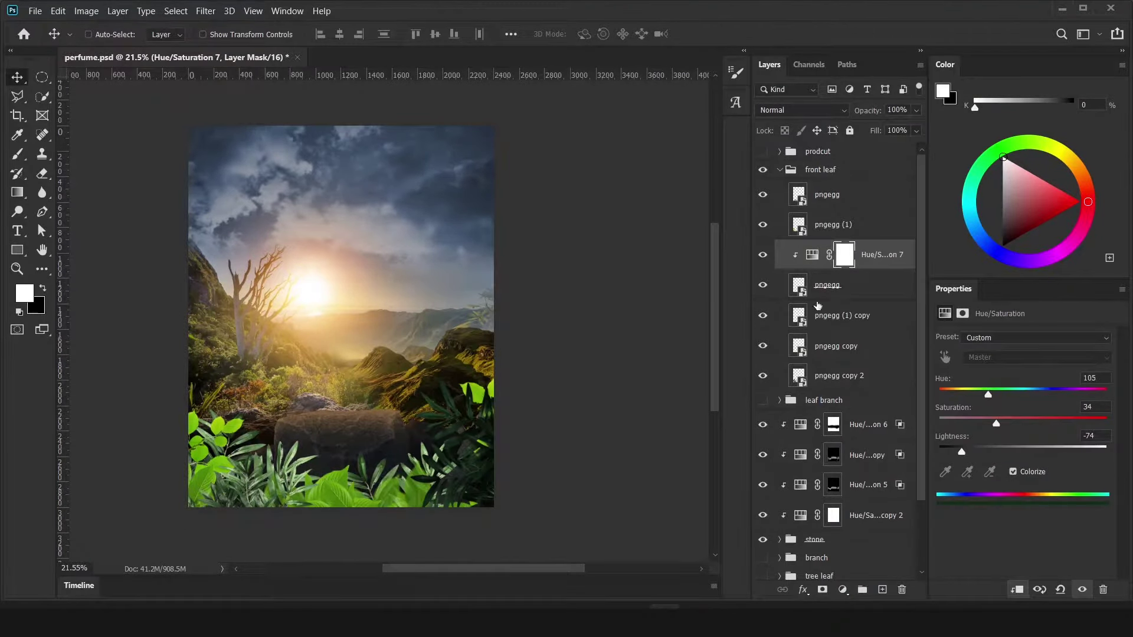
pyautogui.moveTo(818, 305); pyautogui.dragTo(843, 384)
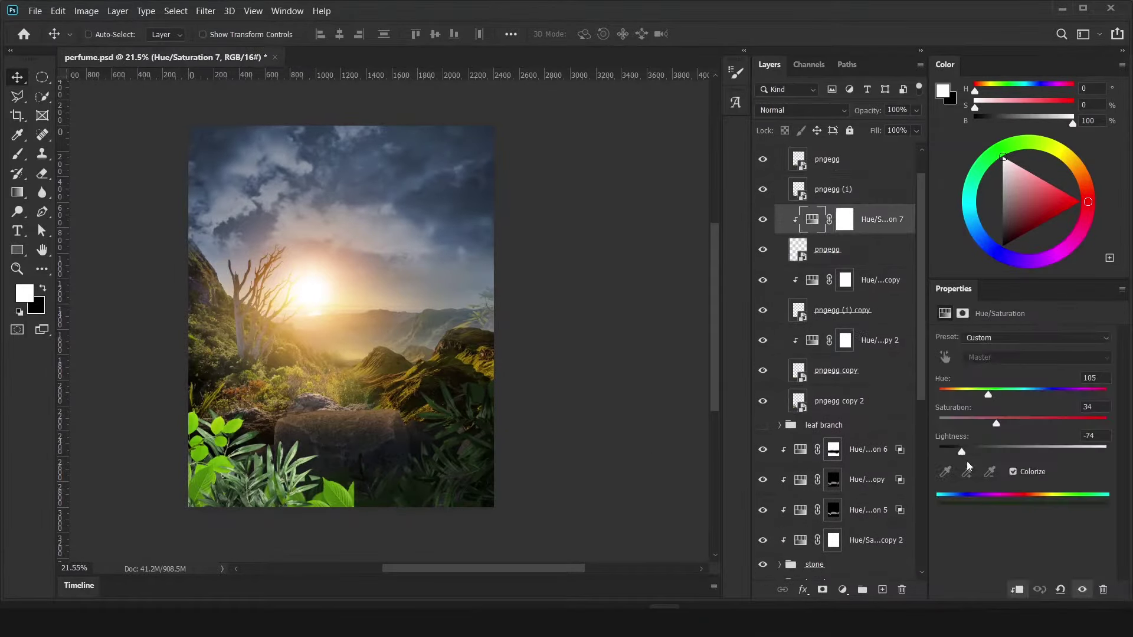
# - Add layer masks to the pngegg (1) copy and pngegg (1) leaf layers
pyautogui.click(842, 310)
pyautogui.click(822, 590)
pyautogui.press('b')
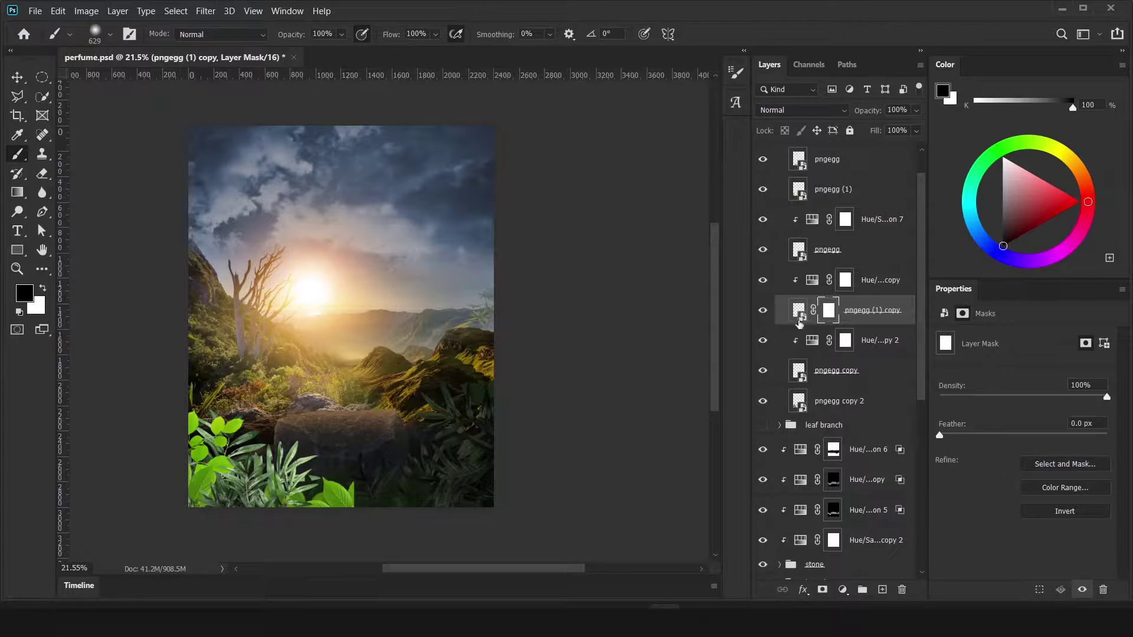
pyautogui.click(826, 189)
pyautogui.click(822, 589)
pyautogui.press('v')
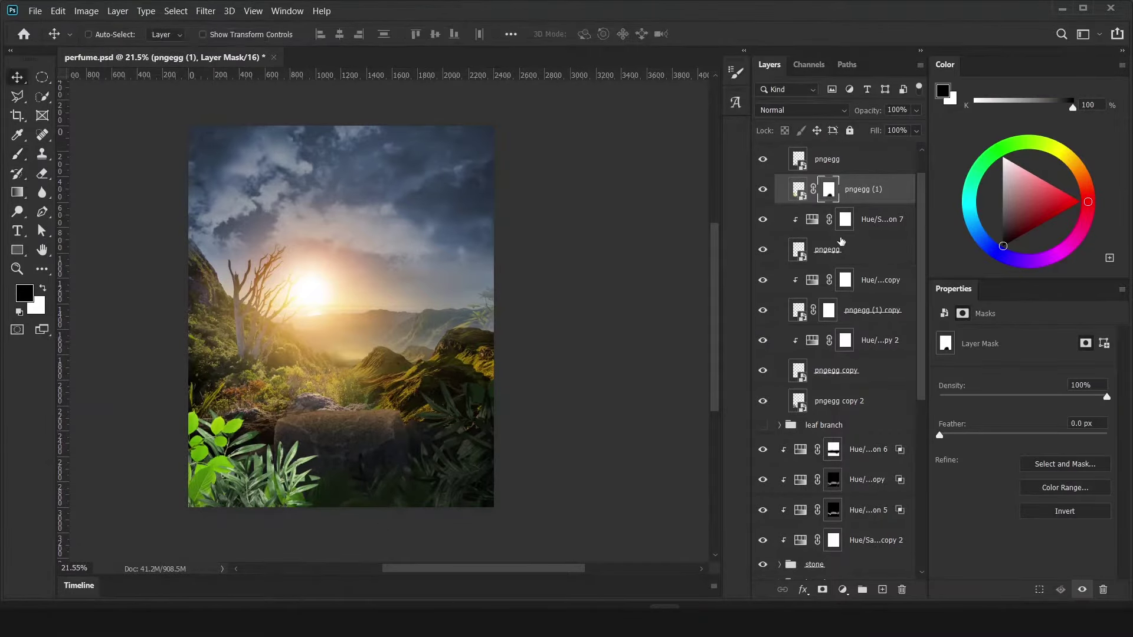
# - Add clipped Hue/Saturation layers to pngegg copy 2 and the top pngegg leaf, darkening it to Lightness -59
pyautogui.scroll(2, 838, 354)
pyautogui.click(880, 224)
pyautogui.click(838, 467)
pyautogui.click(842, 590)
pyautogui.click(1014, 593)
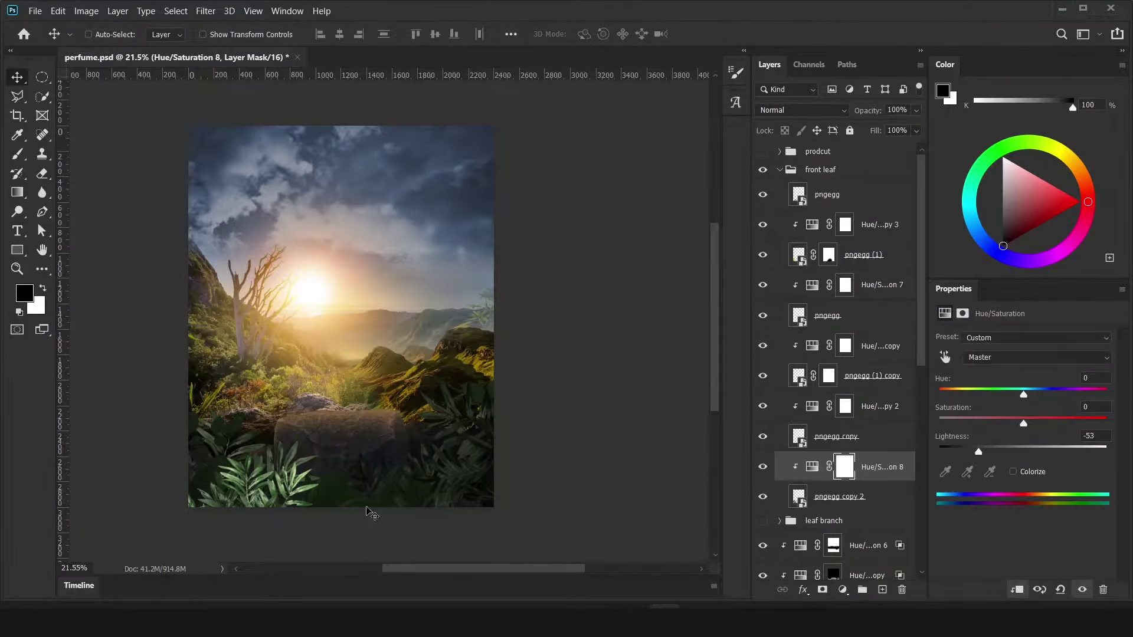
pyautogui.click(826, 194)
pyautogui.click(842, 589)
pyautogui.click(897, 445)
pyautogui.moveTo(1023, 452); pyautogui.dragTo(974, 452)
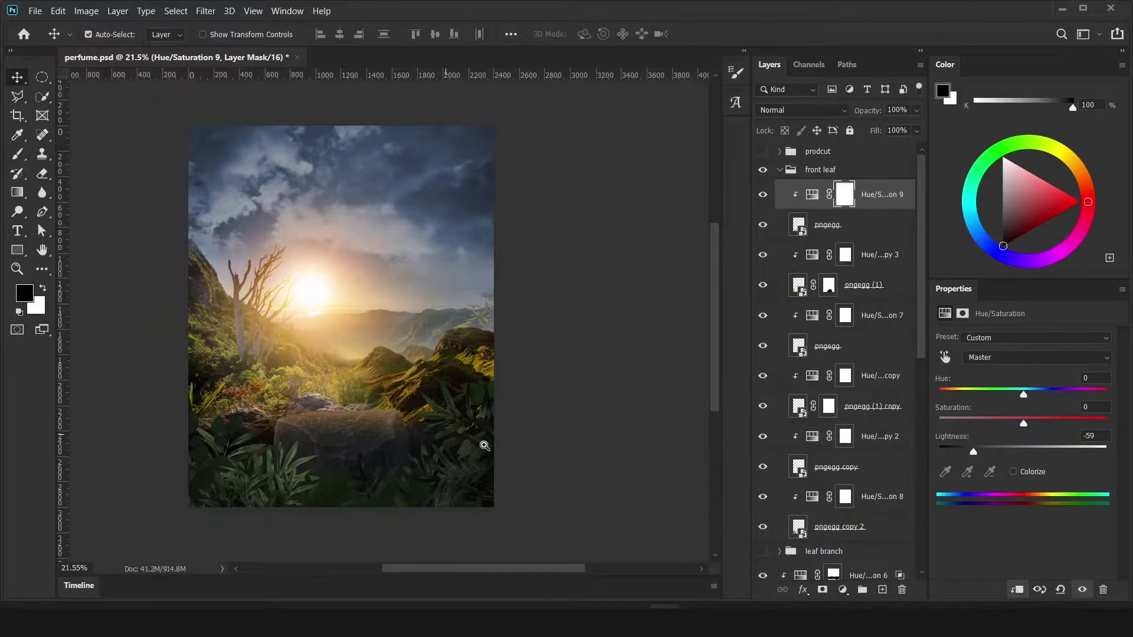
# - Add a clipped colorized Hue/Saturation layer tinting the leaves orange with raised saturation and lightness
pyautogui.scroll(5, 484, 446)
pyautogui.click(845, 315)
pyautogui.click(842, 589)
pyautogui.click(897, 445)
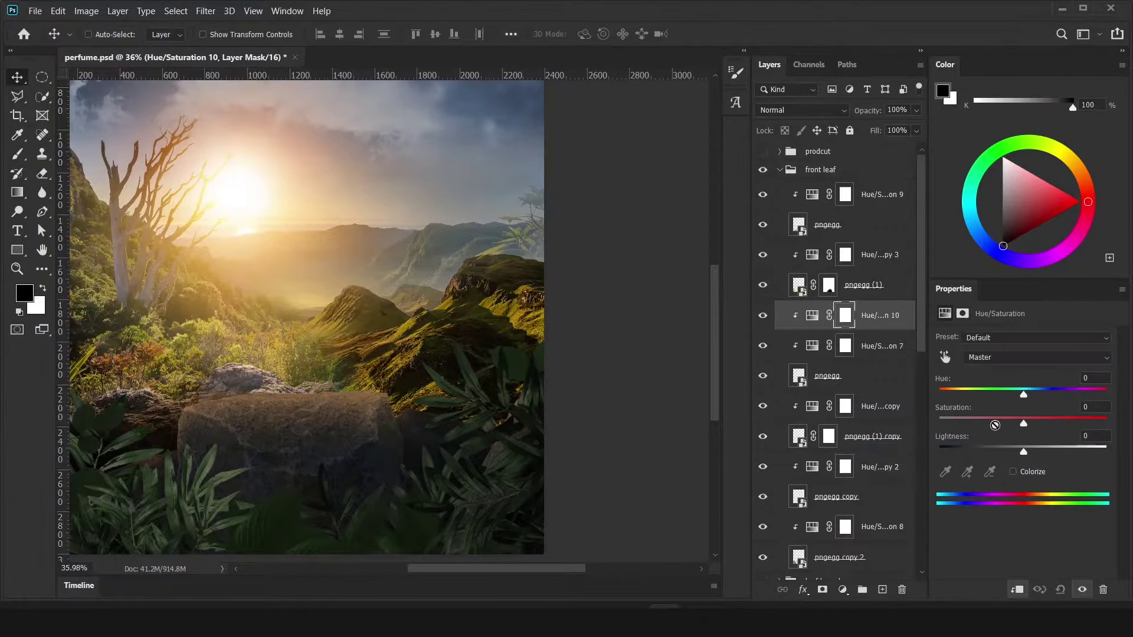
pyautogui.moveTo(1023, 452); pyautogui.dragTo(1036, 452)
pyautogui.moveTo(939, 394); pyautogui.dragTo(951, 394)
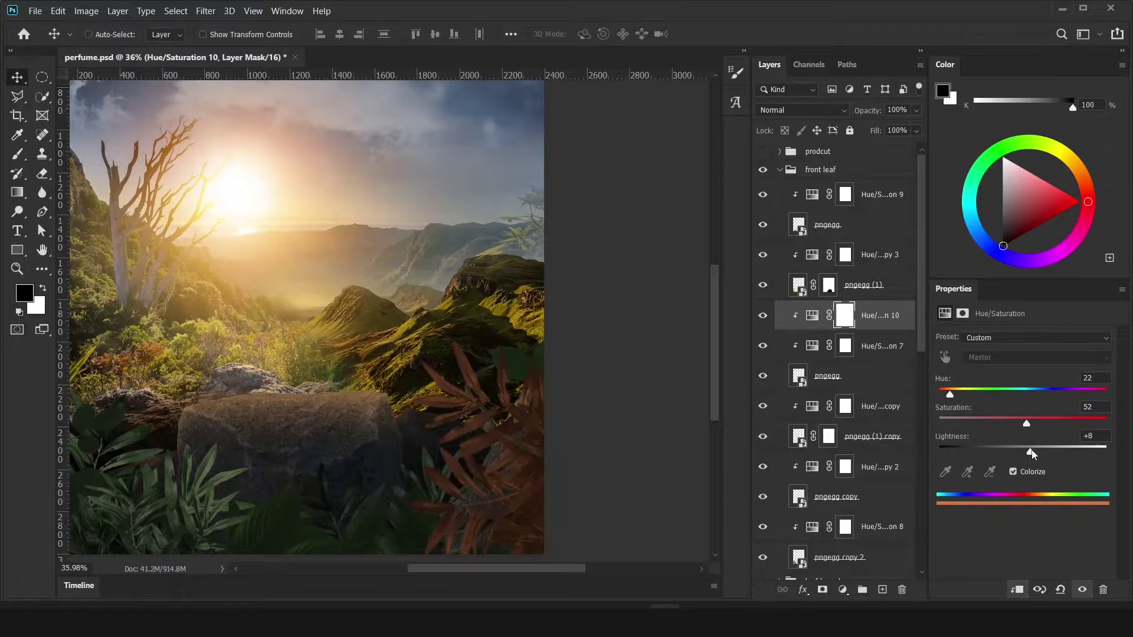
pyautogui.doubleClick(903, 315)
pyautogui.press('Escape')
# - Invert the orange tint's mask and paint it onto chosen leaves with a soft white brush
pyautogui.hotkey('ctrl', 'i')
pyautogui.press('b')
pyautogui.press('x')
pyautogui.rightClick(475, 218)
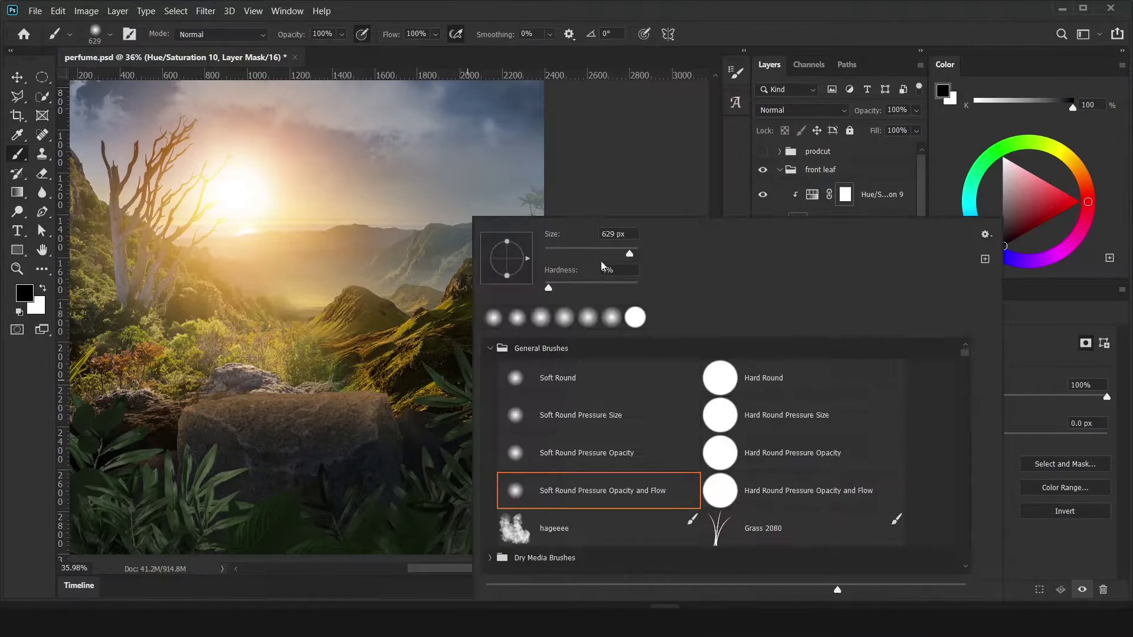
pyautogui.press('Escape')
pyautogui.scroll(5, 447, 409)
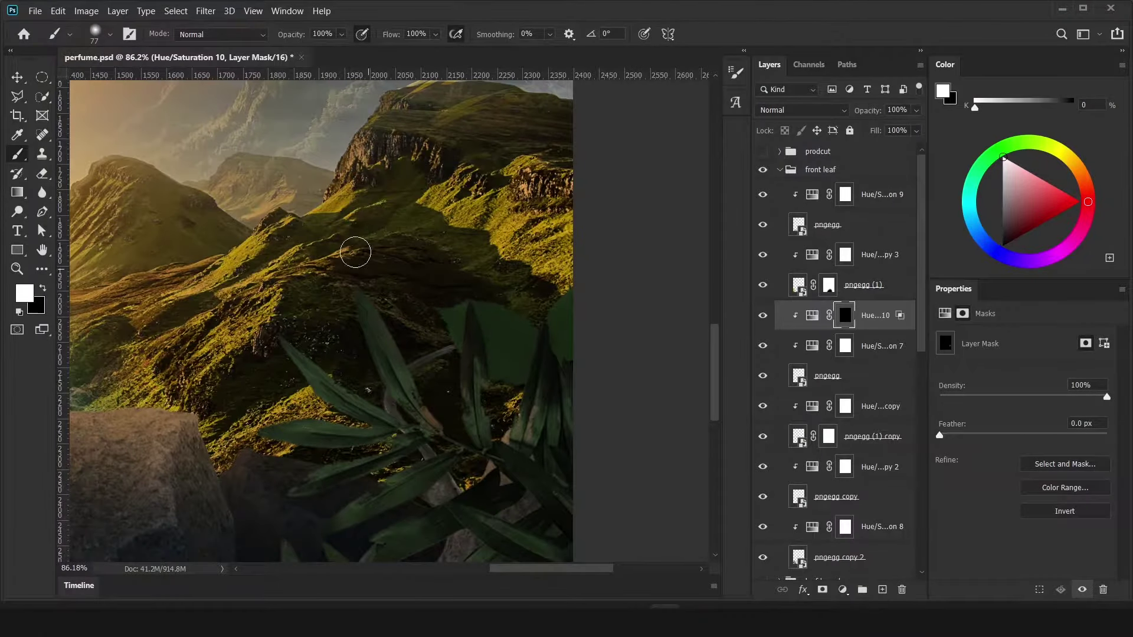
pyautogui.rightClick(309, 357)
pyautogui.press('Escape')
pyautogui.moveTo(315, 426); pyautogui.dragTo(436, 334)
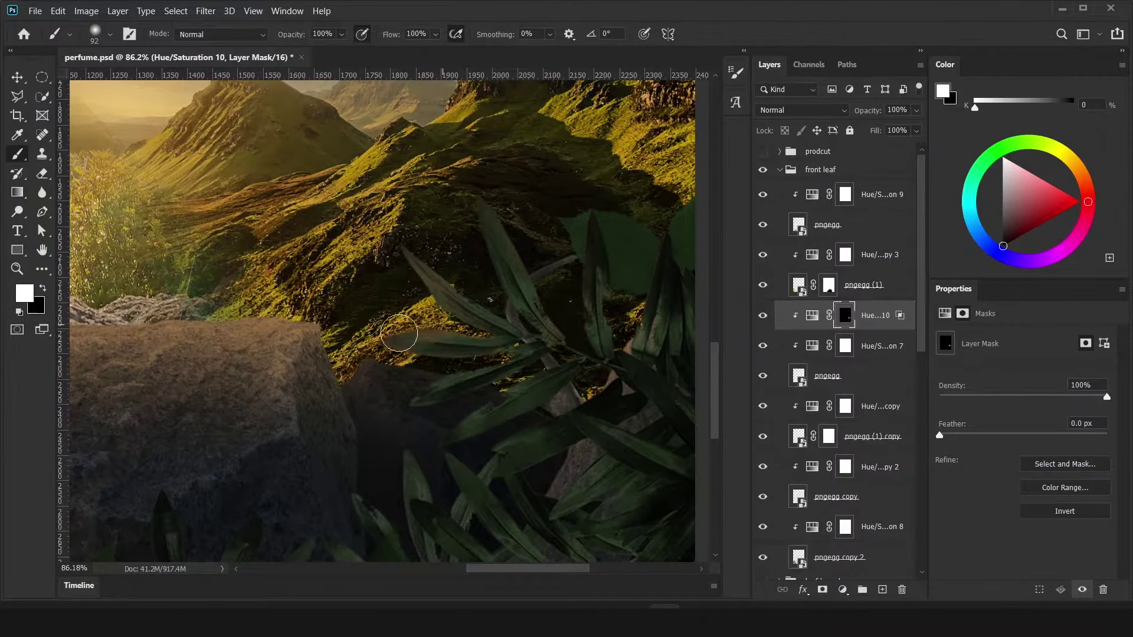
# - Duplicate the orange tint adjustment onto another leaf and a lower leaf layer
pyautogui.scroll(-4, 568, 361)
pyautogui.scroll(4, 377, 295)
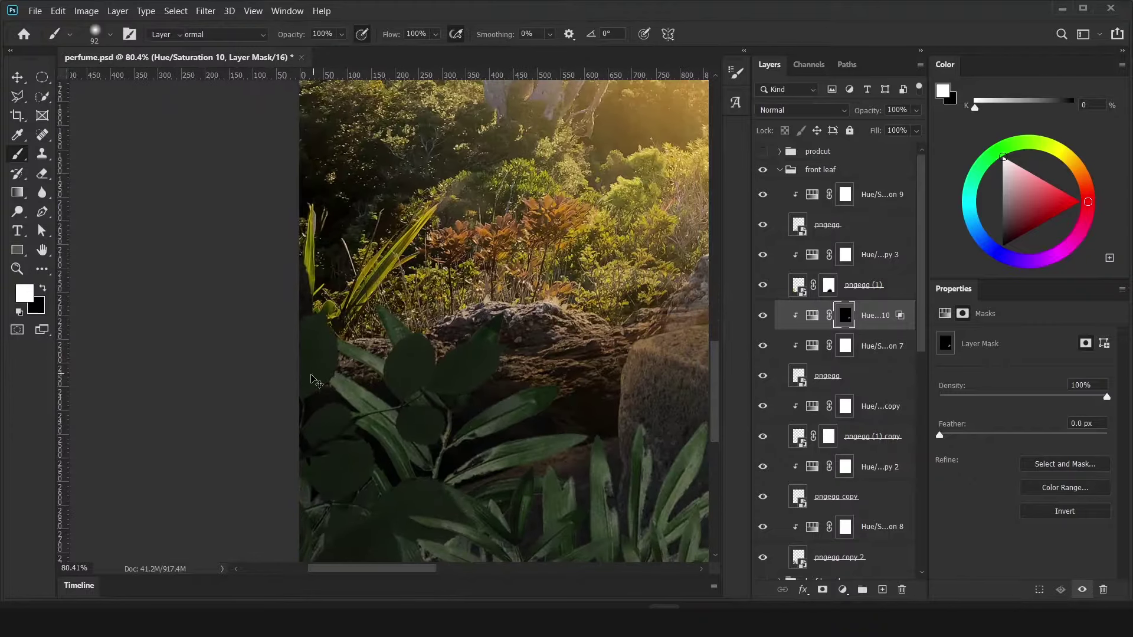
pyautogui.press('v')
pyautogui.moveTo(845, 315); pyautogui.dragTo(845, 260)
pyautogui.press('b')
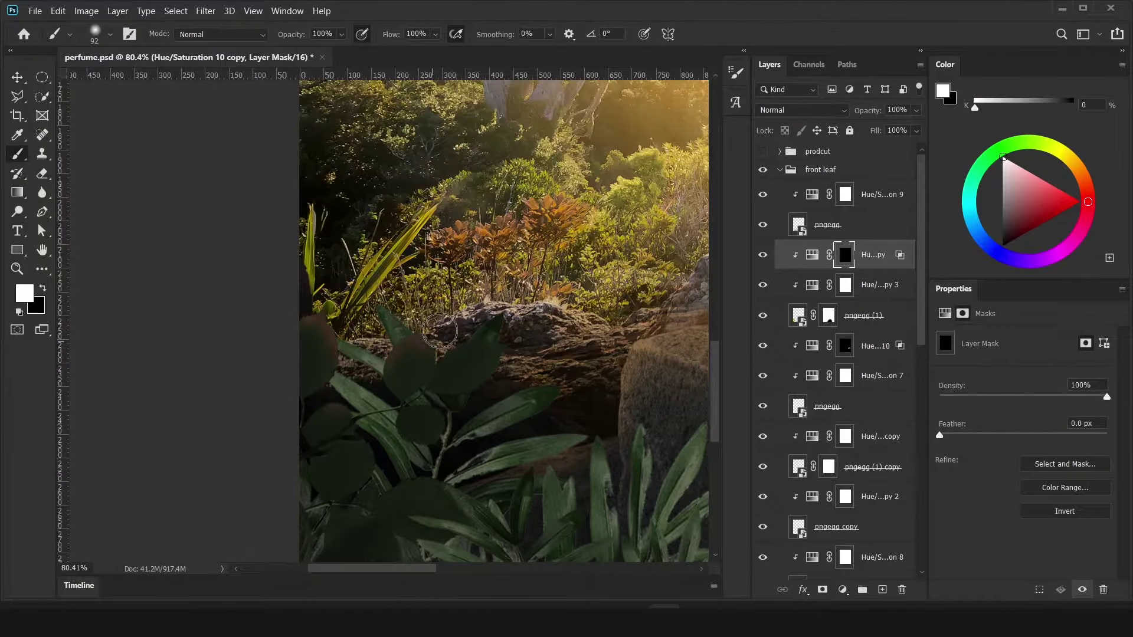
pyautogui.moveTo(388, 476); pyautogui.dragTo(376, 288)
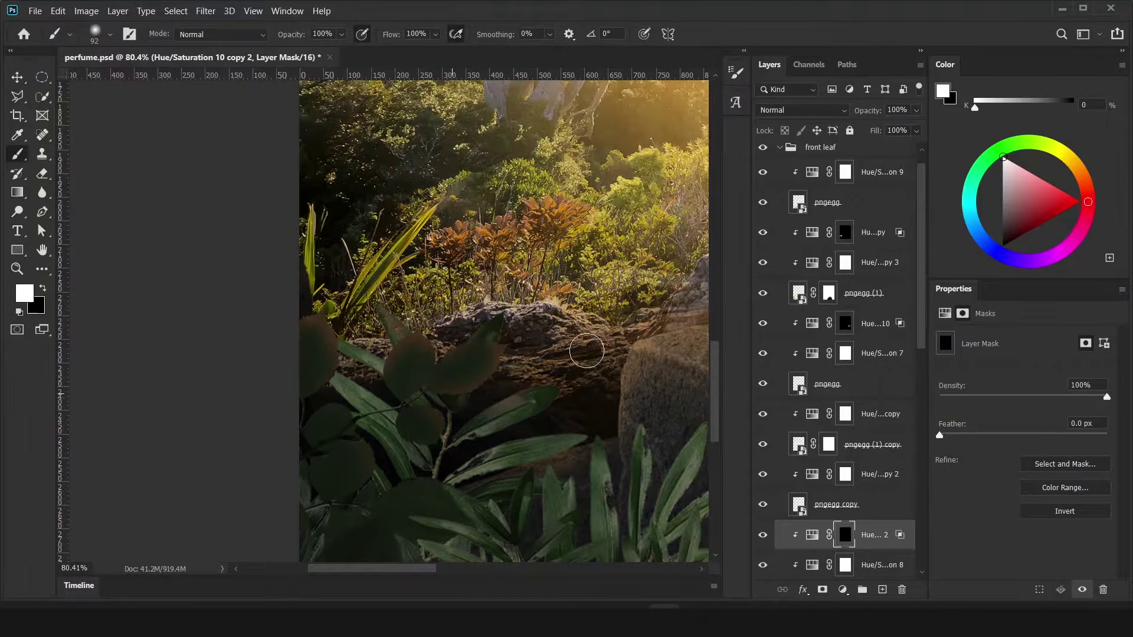
pyautogui.scroll(-4, 463, 452)
pyautogui.scroll(3, 463, 452)
pyautogui.press('v')
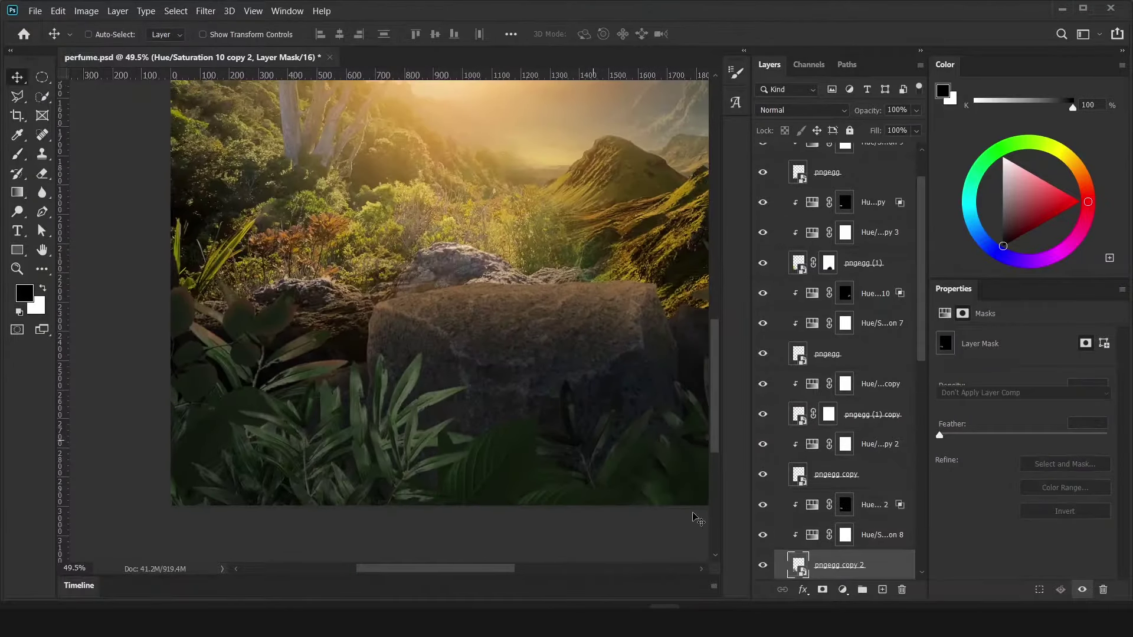
pyautogui.click(879, 565)
pyautogui.scroll(-4, 455, 426)
pyautogui.scroll(2, 455, 426)
pyautogui.scroll(10, 838, 354)
# - Darken the front leaf group with a clipped, less saturated Hue/Saturation at Lightness -67, masked to the bottom
pyautogui.click(827, 175)
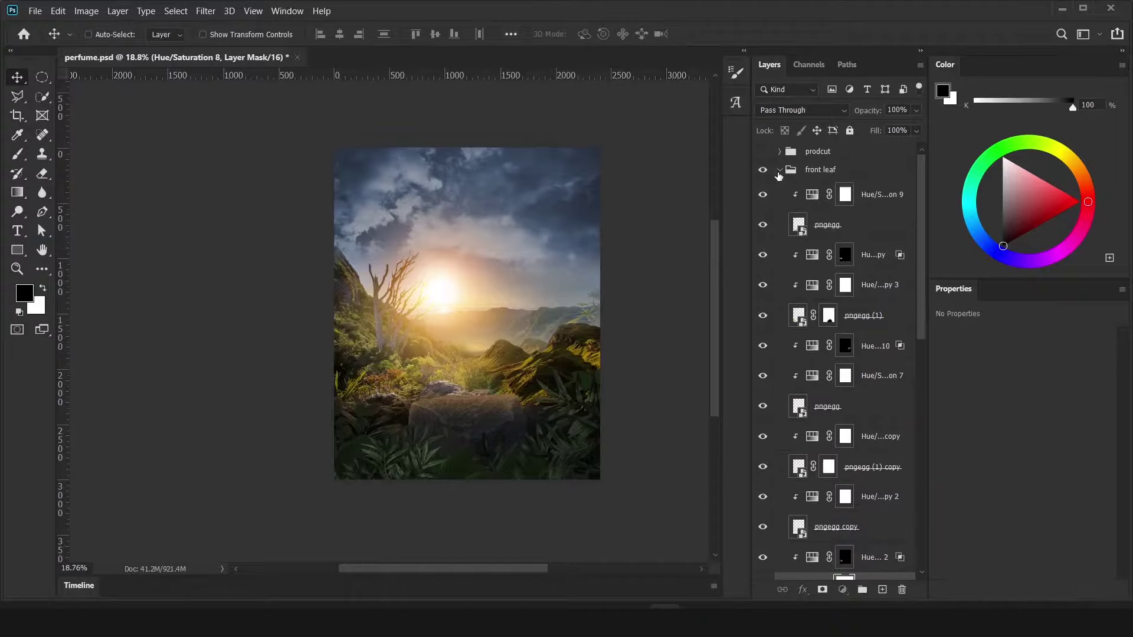
pyautogui.click(842, 589)
pyautogui.click(872, 448)
pyautogui.moveTo(1023, 424)
pyautogui.mouseDown()
pyautogui.moveTo(989, 424)
pyautogui.moveTo(1002, 424)
pyautogui.mouseUp()
pyautogui.moveTo(1023, 452); pyautogui.dragTo(967, 452)
pyautogui.hotkey('ctrl', 'i')
pyautogui.press('b')
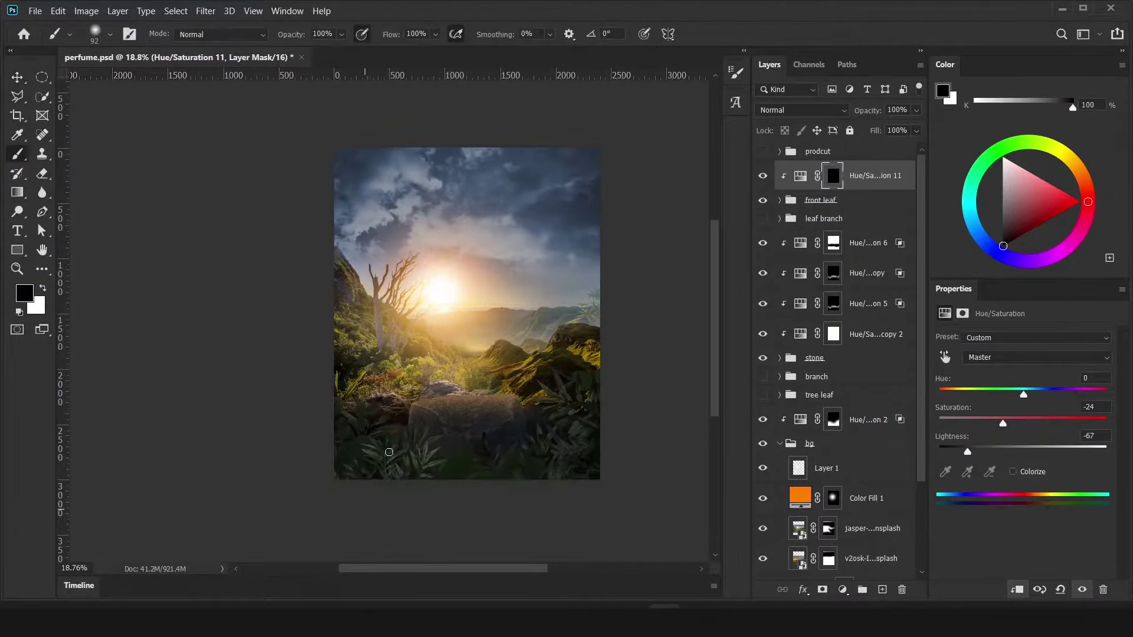
pyautogui.press('v')
# - Split the front leaf group's Drop Shadow onto its own layer and mask it
pyautogui.doubleClick(861, 200)
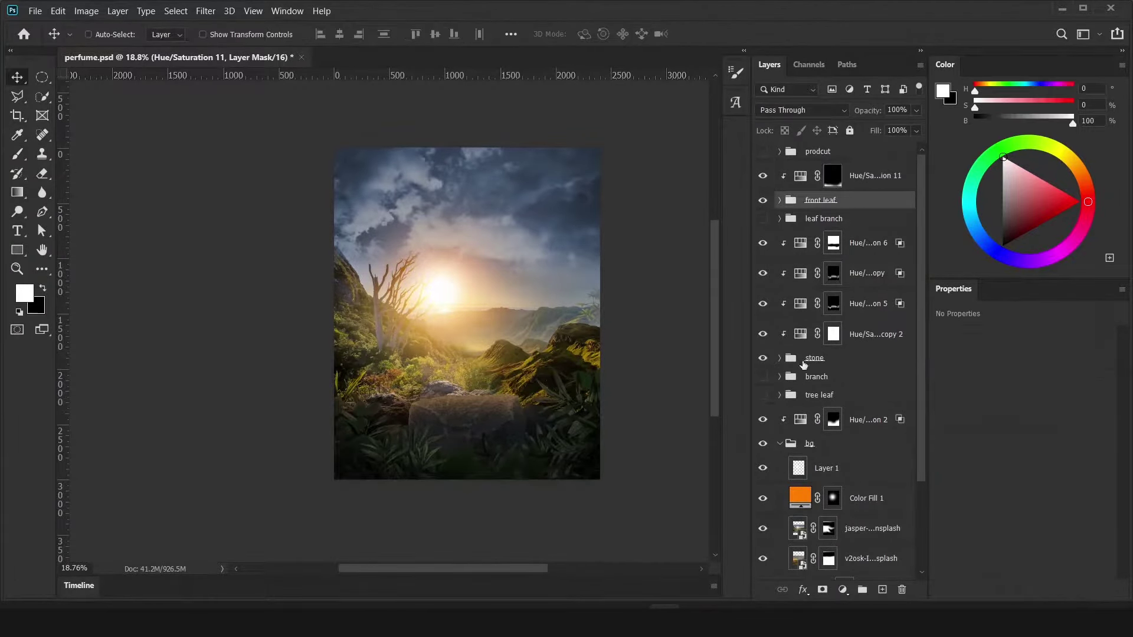
pyautogui.press('Return')
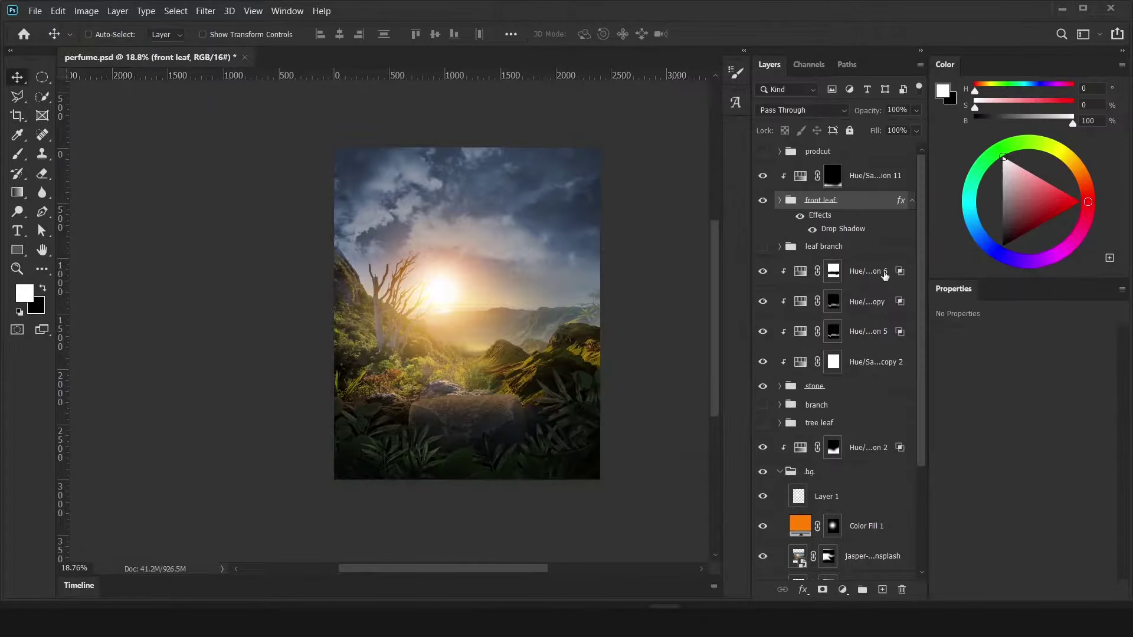
pyautogui.rightClick(834, 220)
pyautogui.click(867, 331)
pyautogui.keyDown('alt'); pyautogui.click(822, 590); pyautogui.keyUp('alt')
pyautogui.press('b')
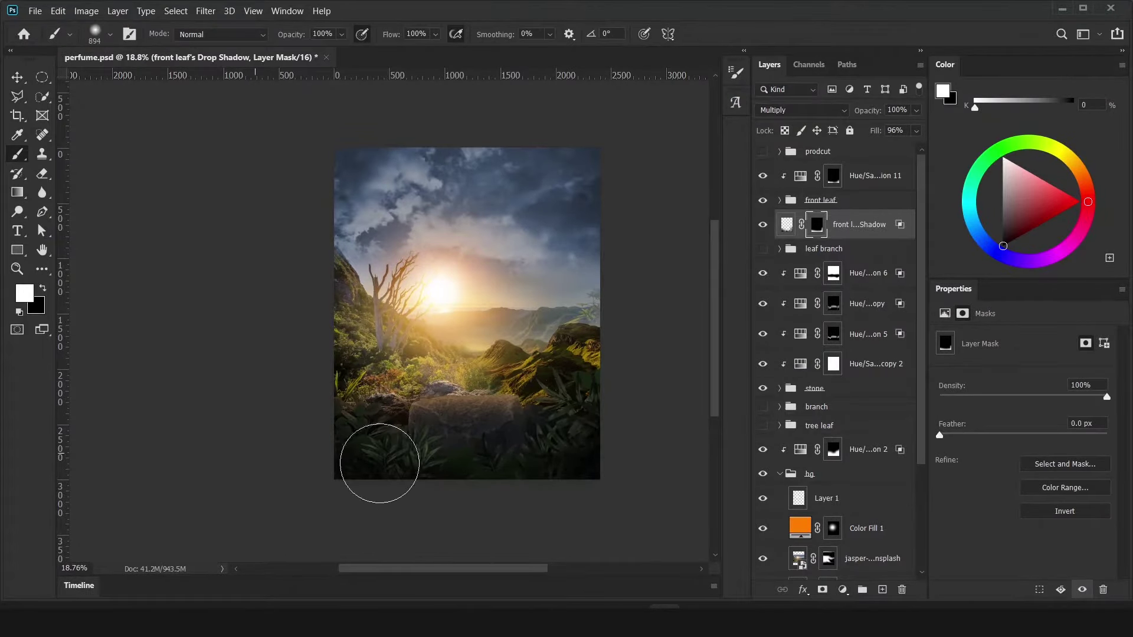
pyautogui.press('v')
pyautogui.click(786, 224)
# - Save the document and show the branch group framing the scene
pyautogui.scroll(2, 496, 357)
pyautogui.hotkey('ctrl', 's')
pyautogui.moveTo(487, 355); pyautogui.dragTo(496, 357)
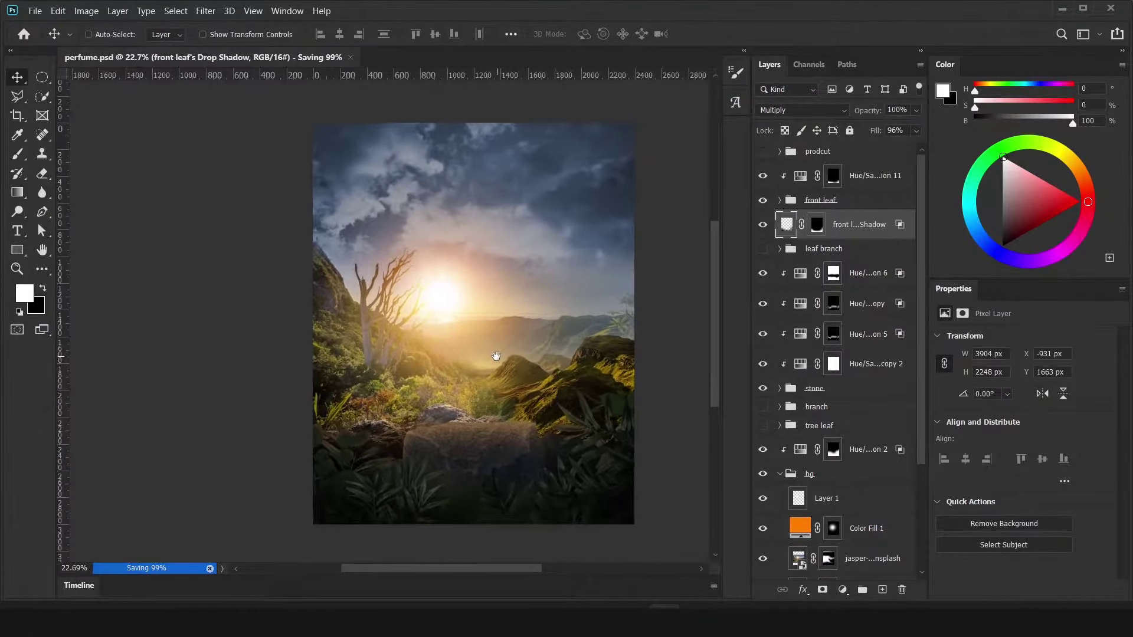
pyautogui.scroll(-1, 496, 357)
pyautogui.click(762, 389)
# - Clip Hue/Saturation layers to pngegg (10), darkened to Lightness -48, and to pngegg (13)
pyautogui.click(779, 388)
pyautogui.click(835, 430)
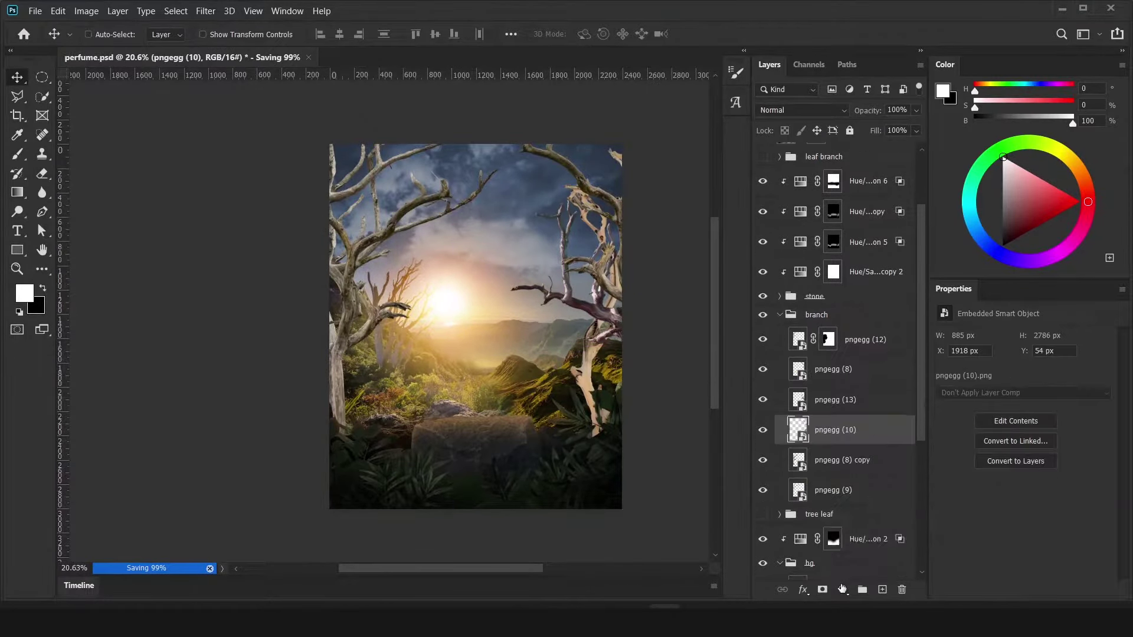
pyautogui.click(843, 590)
pyautogui.moveTo(1024, 447); pyautogui.dragTo(983, 446)
pyautogui.click(832, 400)
pyautogui.click(842, 590)
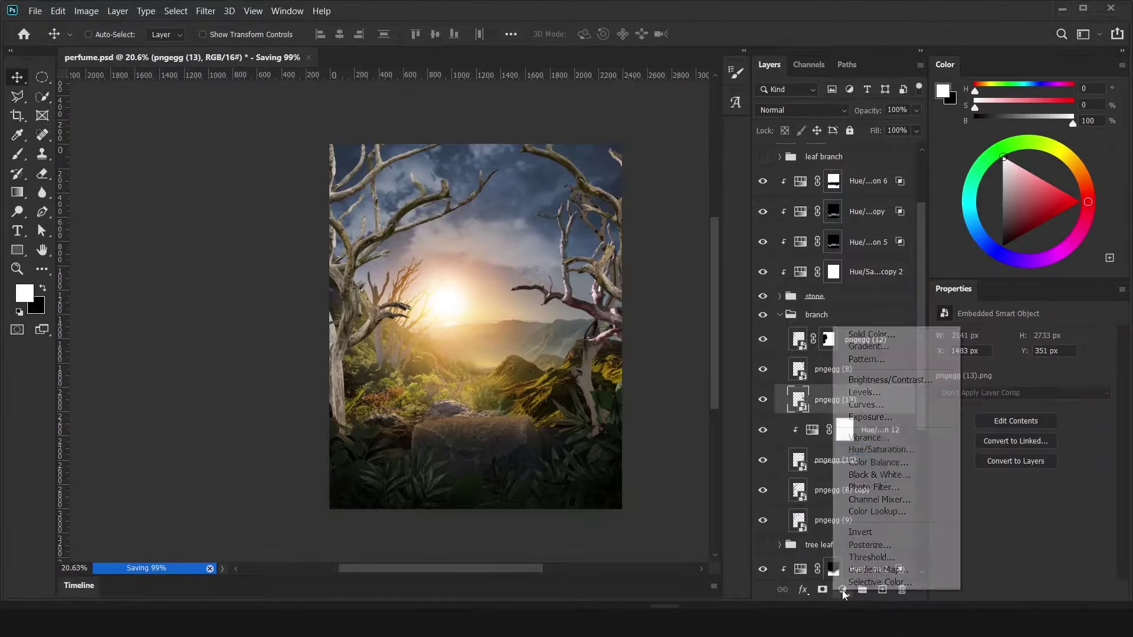
pyautogui.click(881, 443)
# - Clip Hue/Saturation layers to pngegg (8), with Hue +24, and to pngegg (8) copy
pyautogui.click(826, 369)
pyautogui.click(843, 590)
pyautogui.click(880, 443)
pyautogui.moveTo(1023, 394)
pyautogui.mouseDown()
pyautogui.moveTo(1034, 393)
pyautogui.moveTo(1009, 393)
pyautogui.moveTo(1019, 425)
pyautogui.moveTo(992, 425)
pyautogui.mouseUp()
pyautogui.click(838, 550)
pyautogui.click(842, 590)
pyautogui.click(880, 443)
# - Clip Hue/Saturation layers to pngegg (12), Saturation -7, and the branch below, Saturation -38
pyautogui.click(826, 339)
pyautogui.click(844, 589)
pyautogui.click(880, 443)
pyautogui.scroll(-2, 838, 472)
pyautogui.click(838, 564)
pyautogui.click(843, 589)
pyautogui.click(880, 443)
# - Collapse the branch group and clip a colorized Hue/Saturation to it, Hue 36, Saturation 29
pyautogui.click(779, 237)
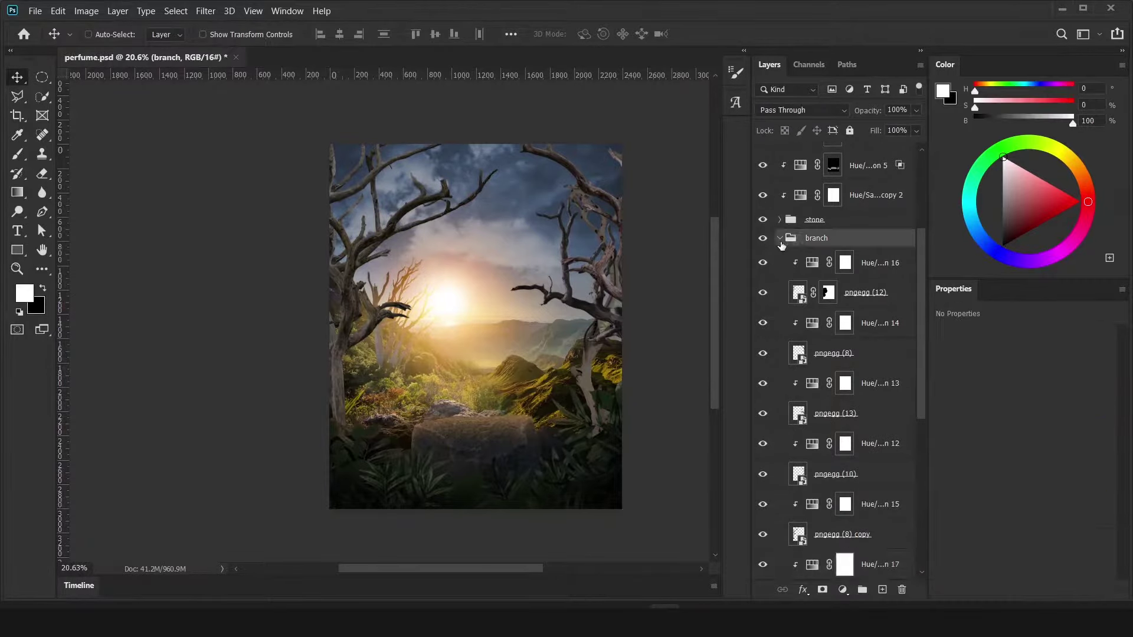
pyautogui.click(826, 267)
pyautogui.click(843, 589)
pyautogui.click(867, 435)
pyautogui.click(1013, 471)
pyautogui.moveTo(939, 394); pyautogui.dragTo(956, 394)
# - Brighten the colorized branch tint to Lightness +15
pyautogui.click(1035, 451)
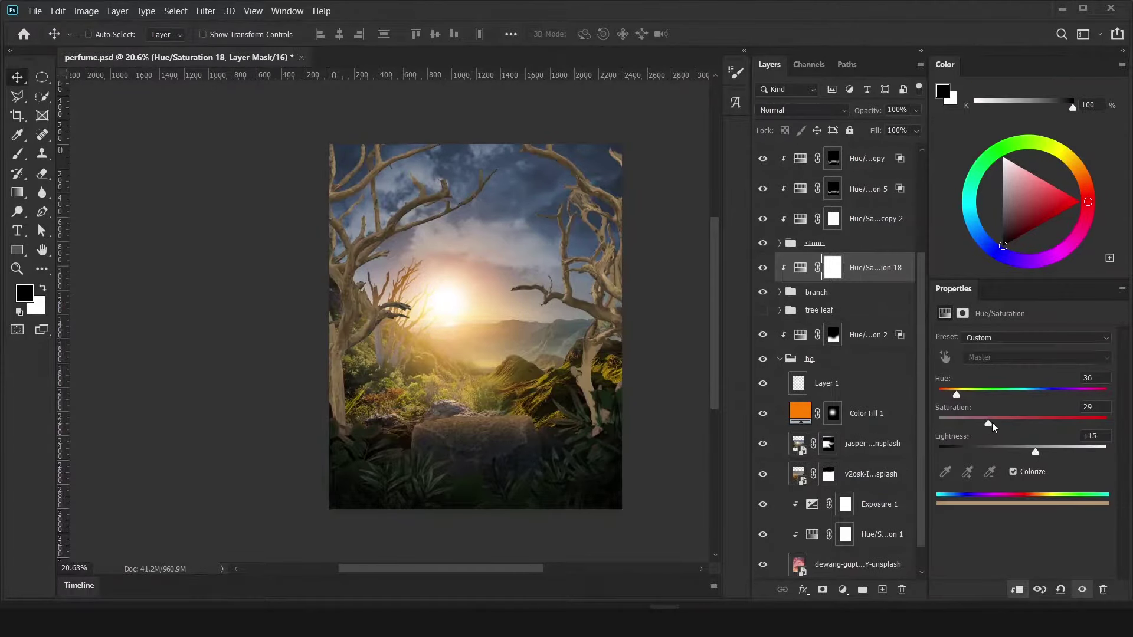
pyautogui.doubleClick(910, 280)
pyautogui.press('Return')
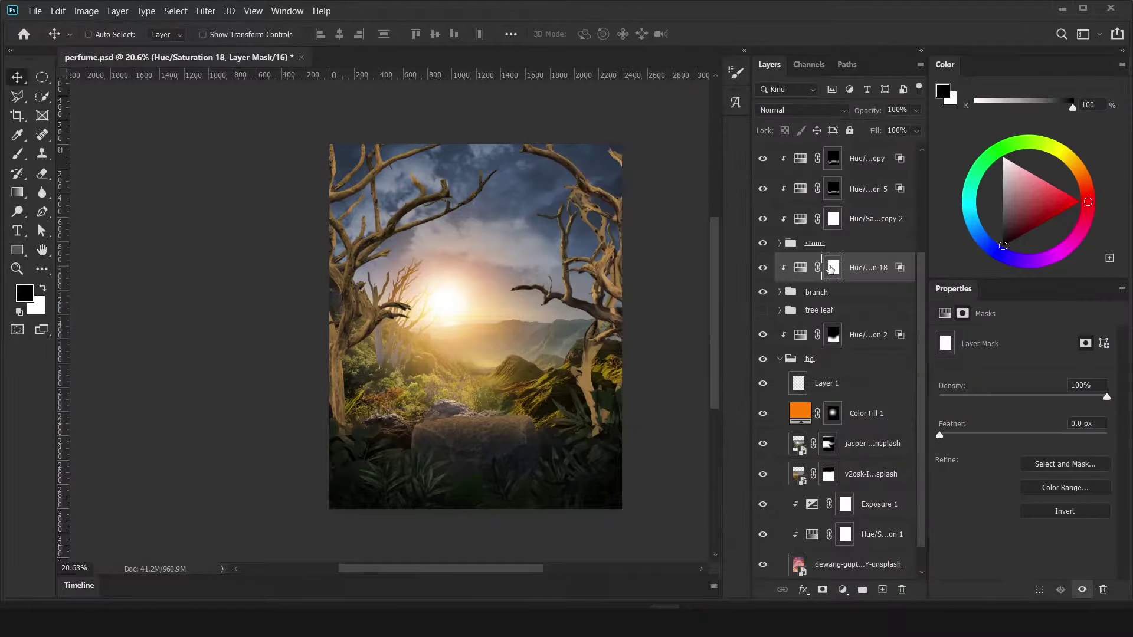
pyautogui.scroll(5, 460, 214)
# - Pick a soft round brush and start painting the Hue/Saturation 18 mask in black and white
pyautogui.press('b')
pyautogui.rightClick(552, 216)
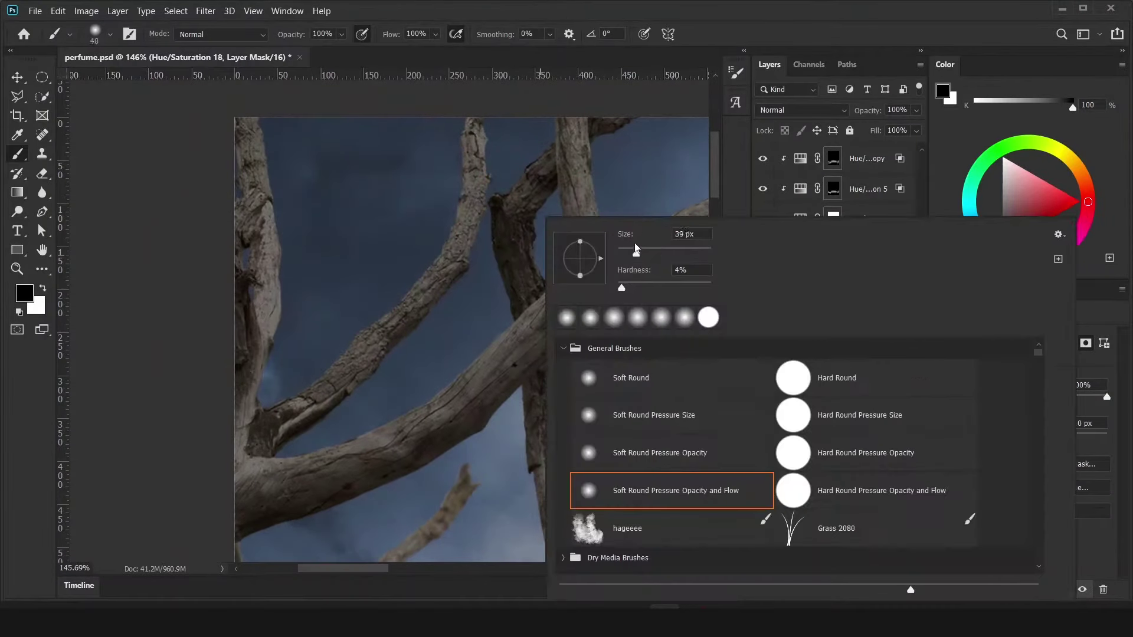
pyautogui.doubleClick(590, 488)
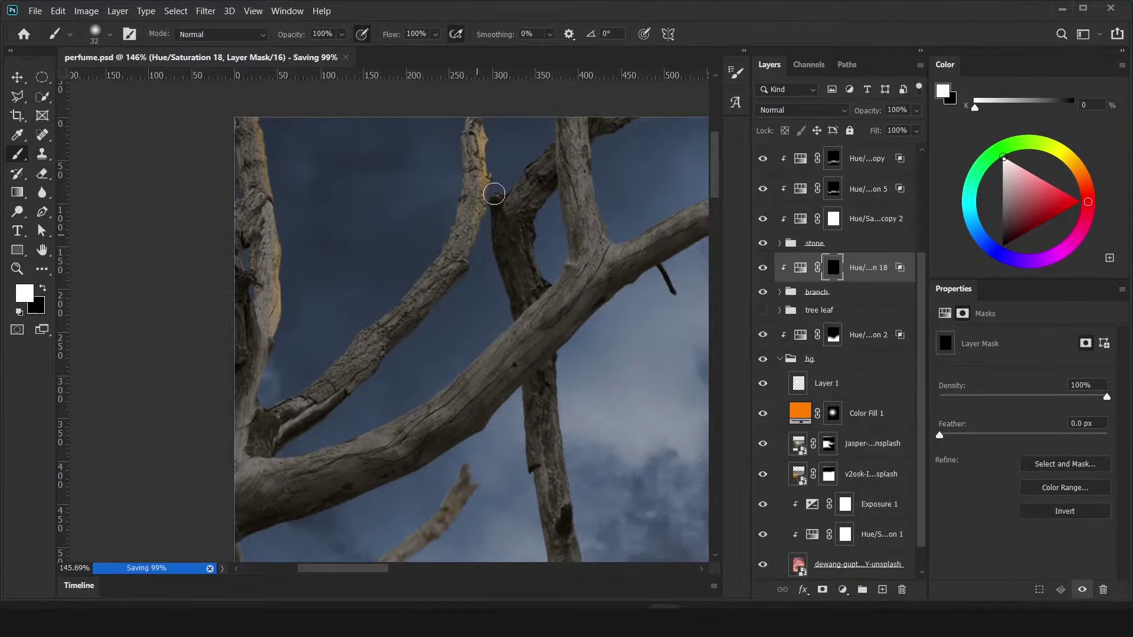
pyautogui.scroll(-3, 238, 468)
pyautogui.hscroll(2, 238, 468)
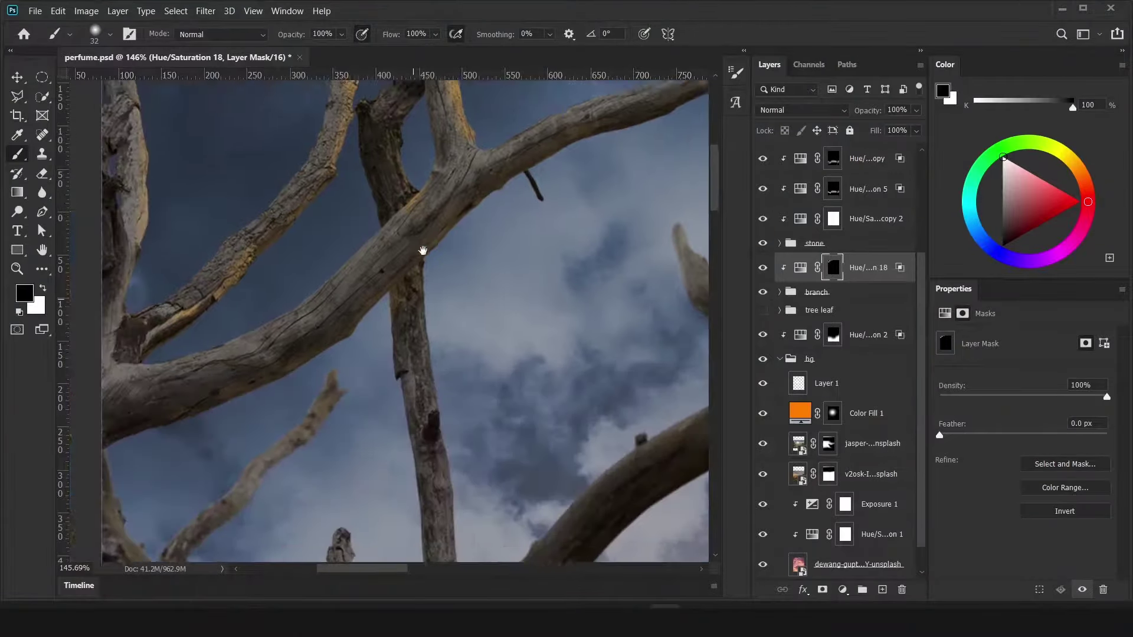
pyautogui.press('x')
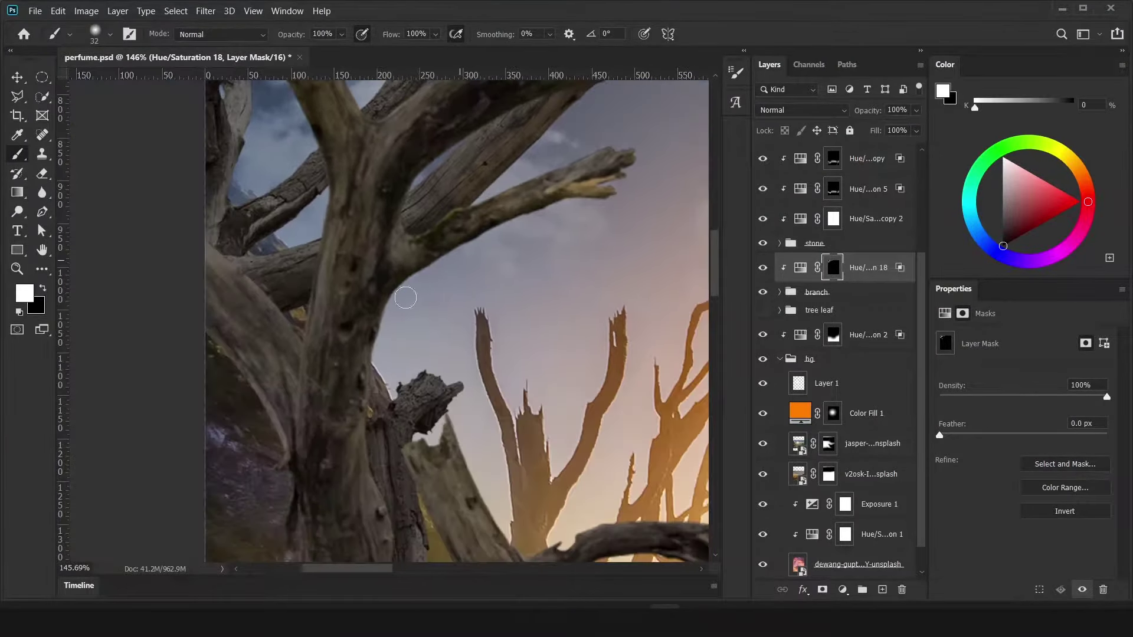
pyautogui.press('x')
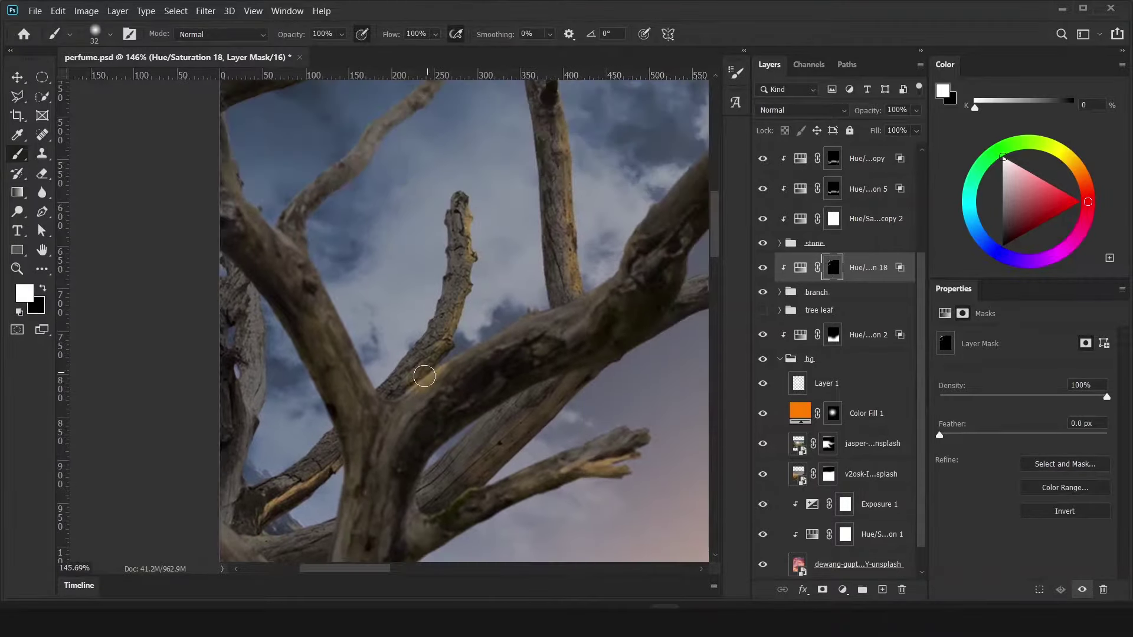
# - Paint the tan tint onto the upper right branches with white on the mask
pyautogui.scroll(-5, 279, 202)
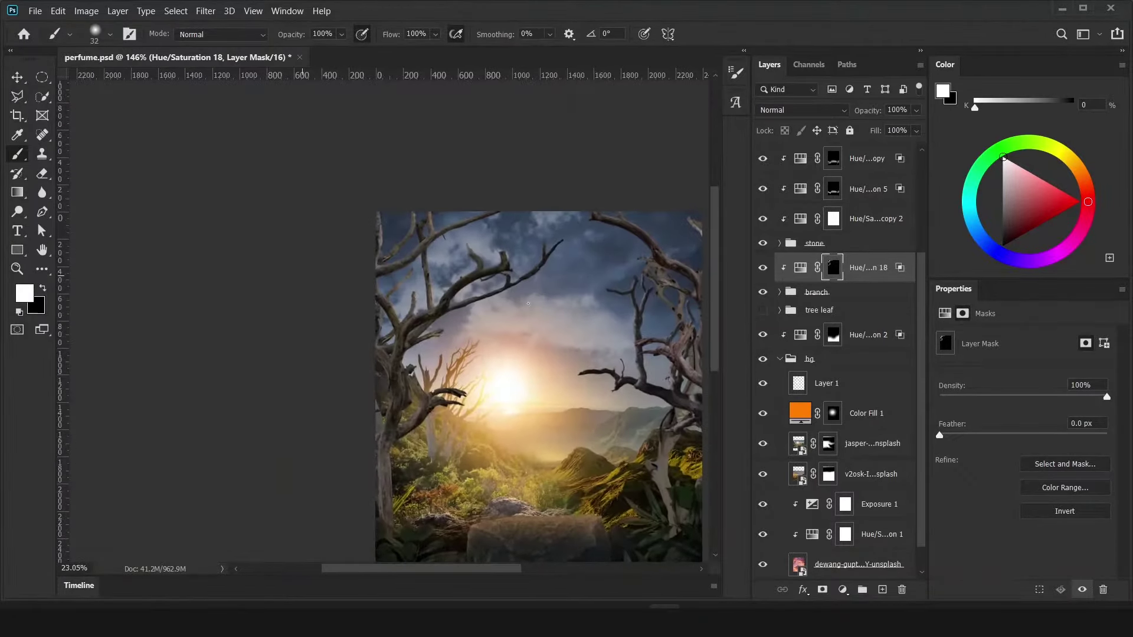
pyautogui.scroll(5, 416, 130)
pyautogui.moveTo(497, 265); pyautogui.dragTo(442, 270)
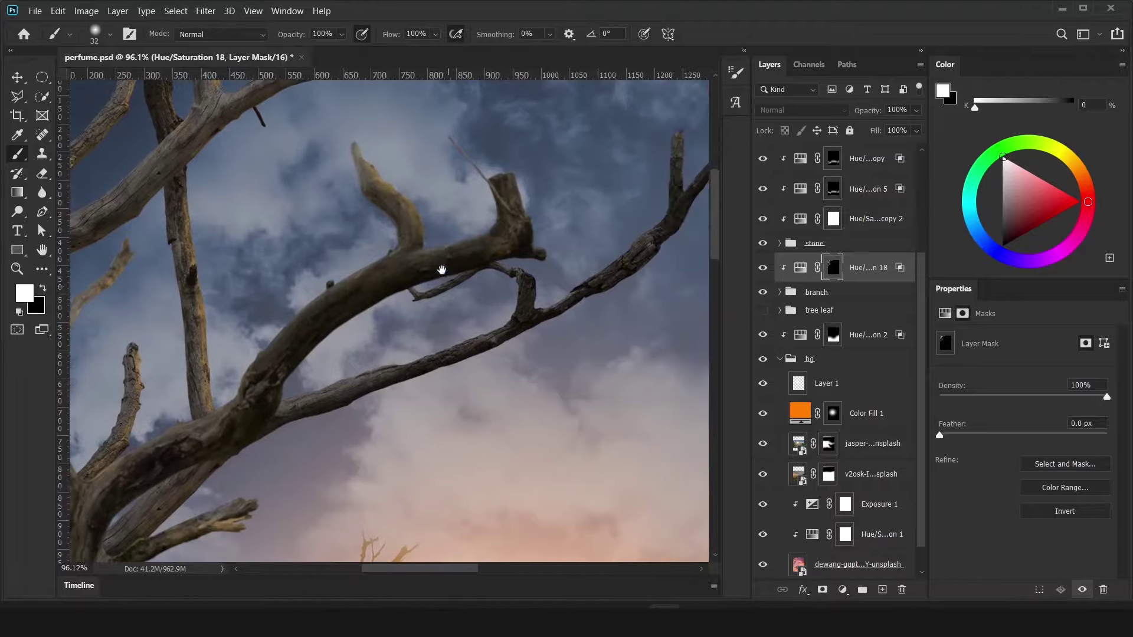
pyautogui.moveTo(507, 227); pyautogui.dragTo(493, 190)
pyautogui.press('x')
pyautogui.scroll(-2, 453, 251)
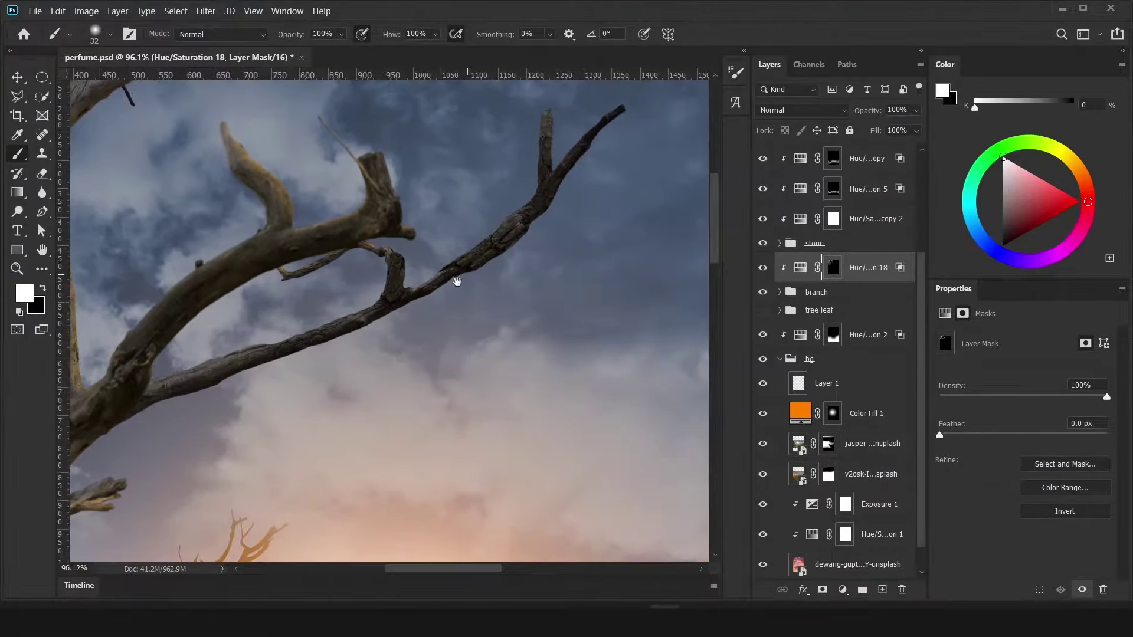
pyautogui.scroll(-3, 471, 306)
pyautogui.scroll(3, 425, 272)
pyautogui.scroll(-3, 425, 272)
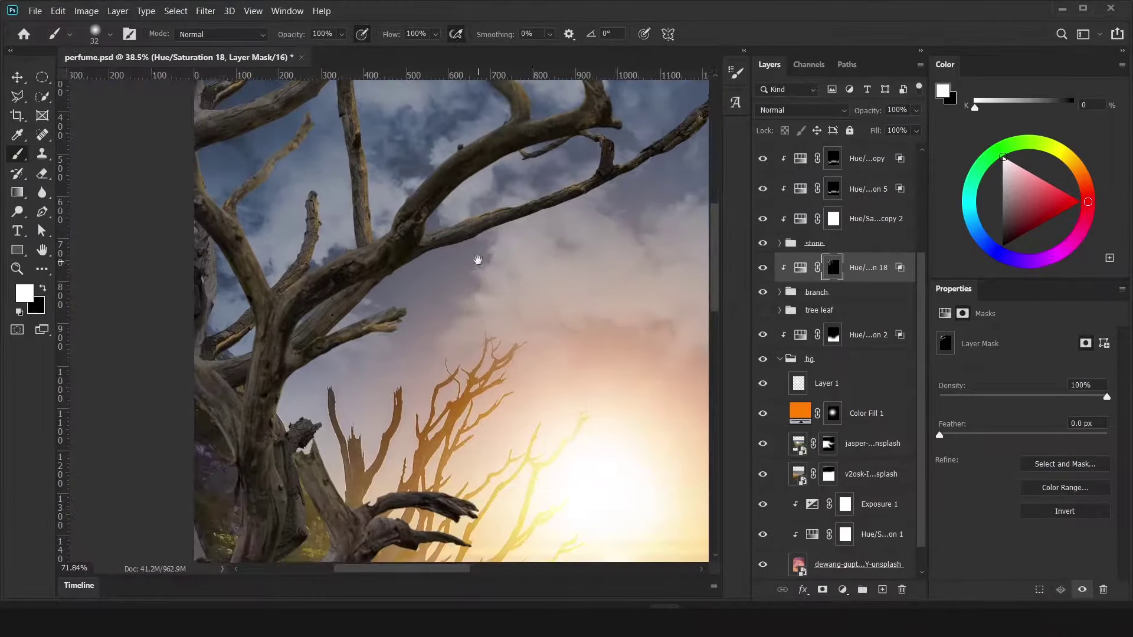
pyautogui.scroll(3, 343, 318)
pyautogui.hscroll(-2, 400, 377)
pyautogui.scroll(-1, 400, 378)
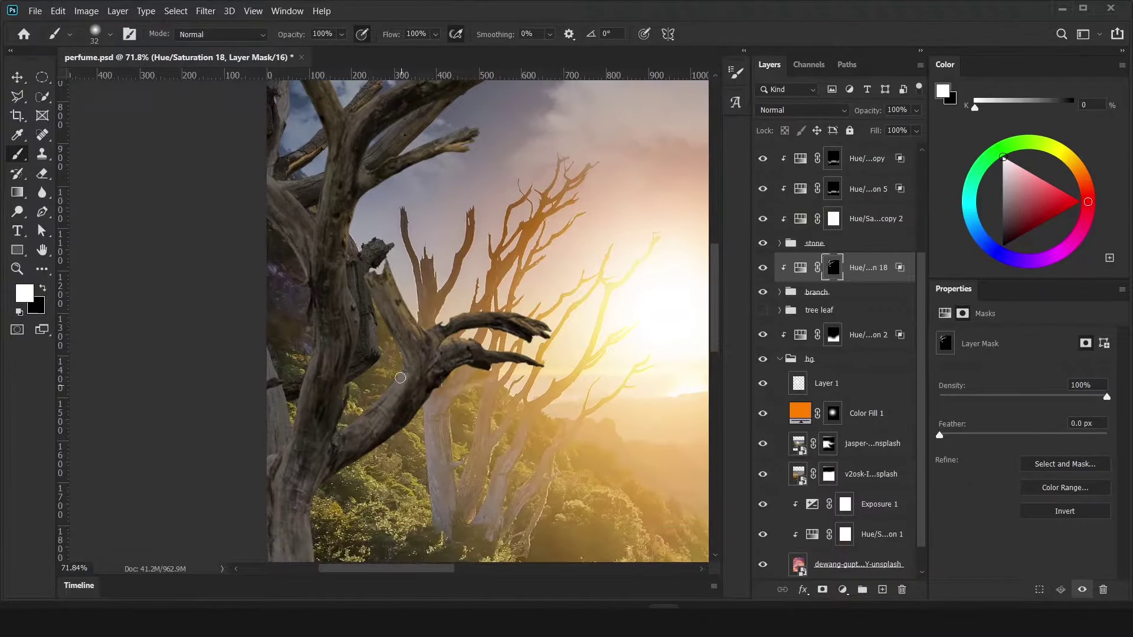
pyautogui.scroll(-3, 360, 205)
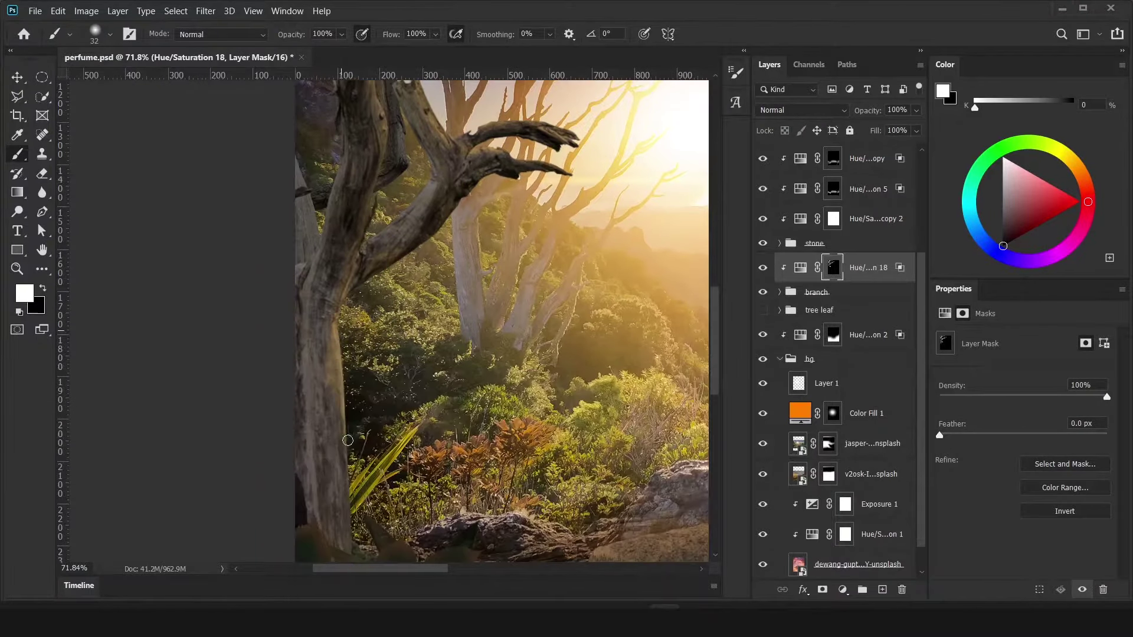
pyautogui.scroll(3, 343, 354)
pyautogui.scroll(2, 201, 302)
pyautogui.hscroll(2, 201, 302)
pyautogui.scroll(2, 201, 303)
pyautogui.hscroll(-2, 281, 231)
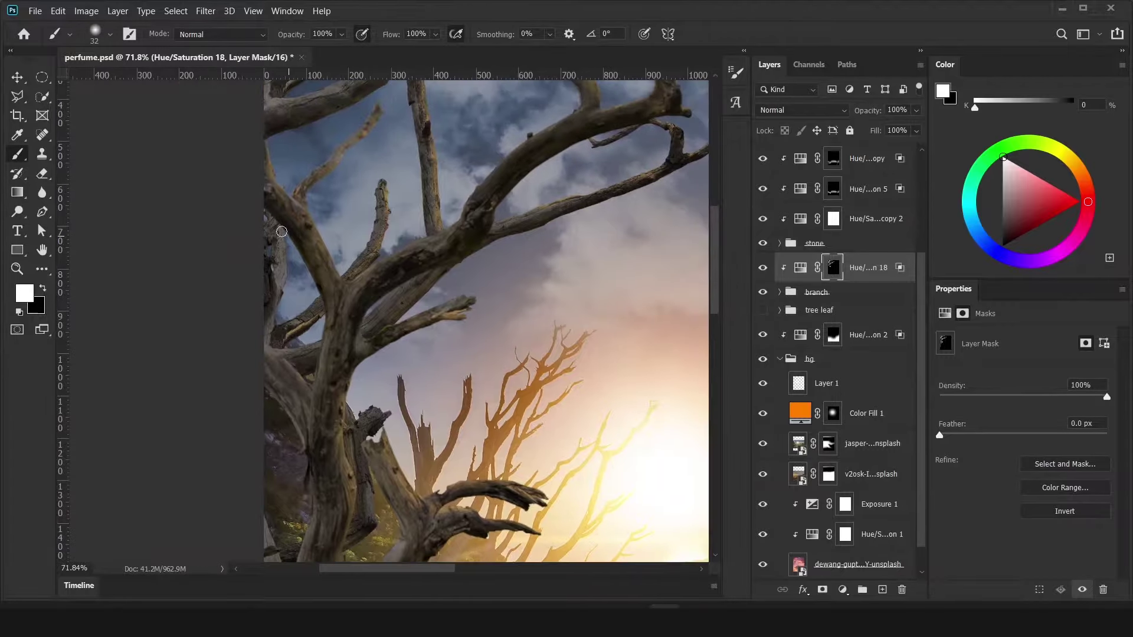
pyautogui.scroll(2, 381, 345)
pyautogui.hscroll(1, 381, 345)
# - Refine the tint mask over the lower branches, alternating white and black
pyautogui.press('x')
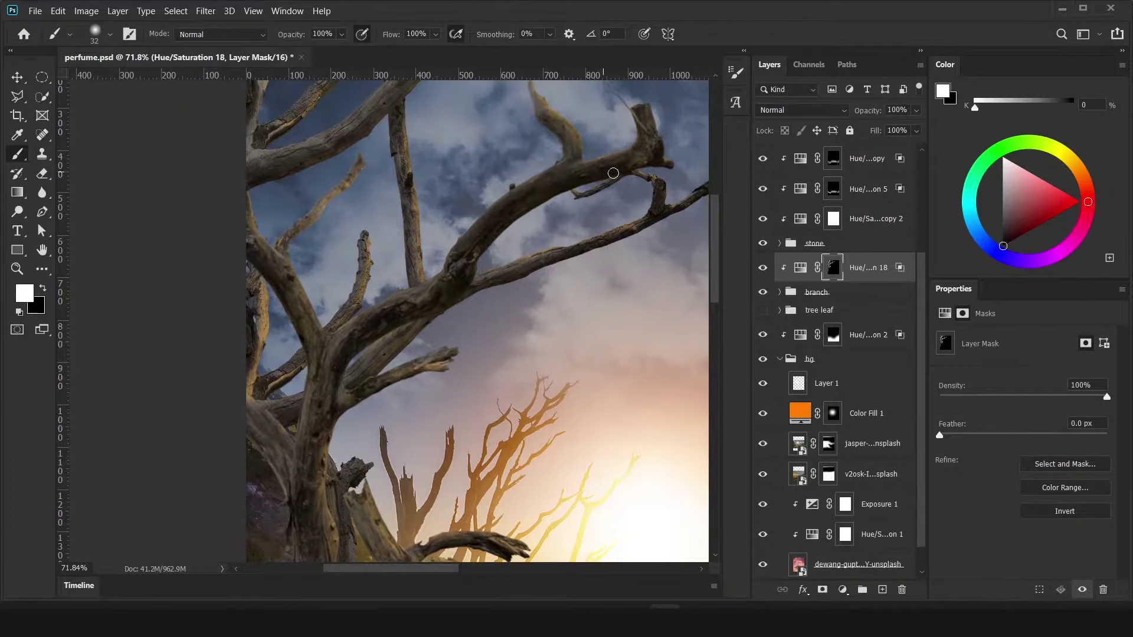
pyautogui.scroll(3, 613, 173)
pyautogui.hscroll(1, 613, 173)
pyautogui.scroll(-2, 326, 299)
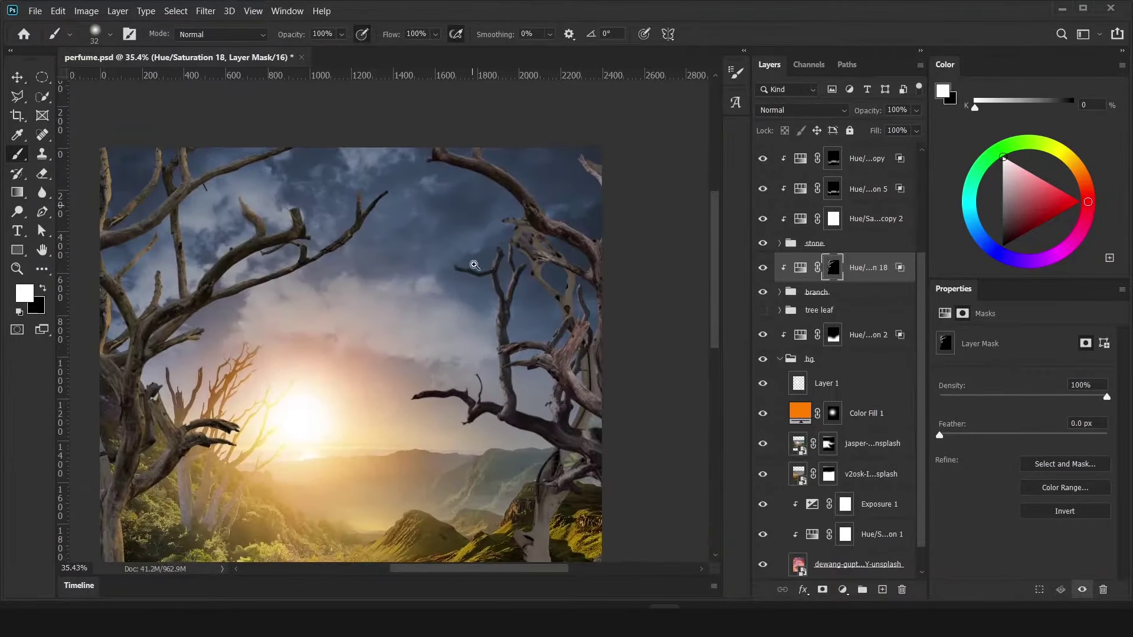
pyautogui.scroll(5, 470, 254)
pyautogui.press('x')
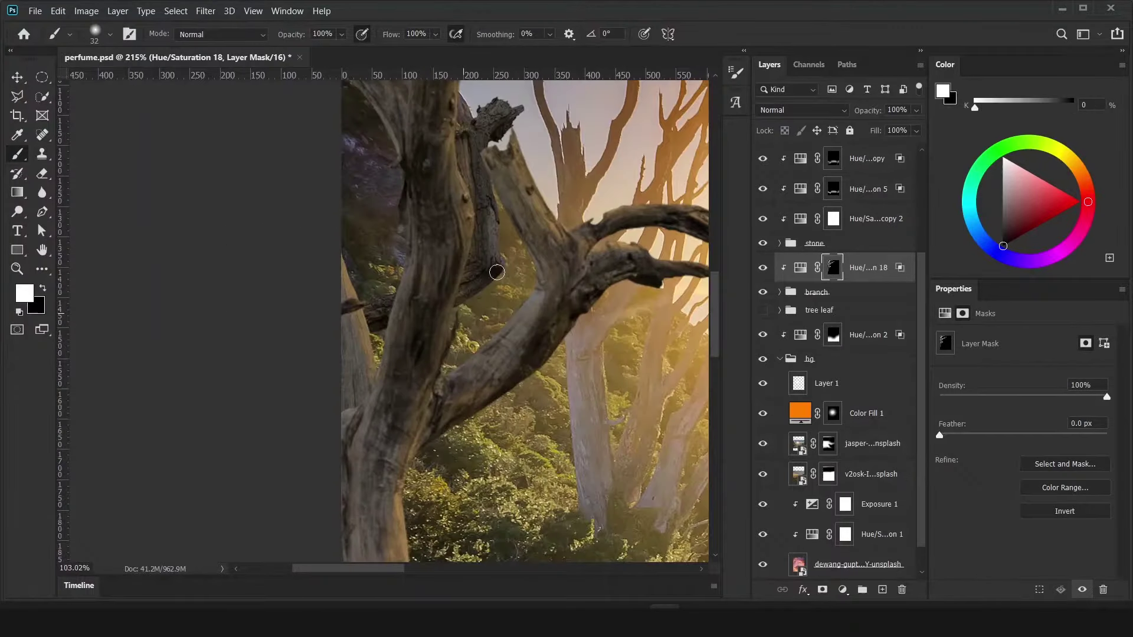
pyautogui.scroll(-5, 513, 210)
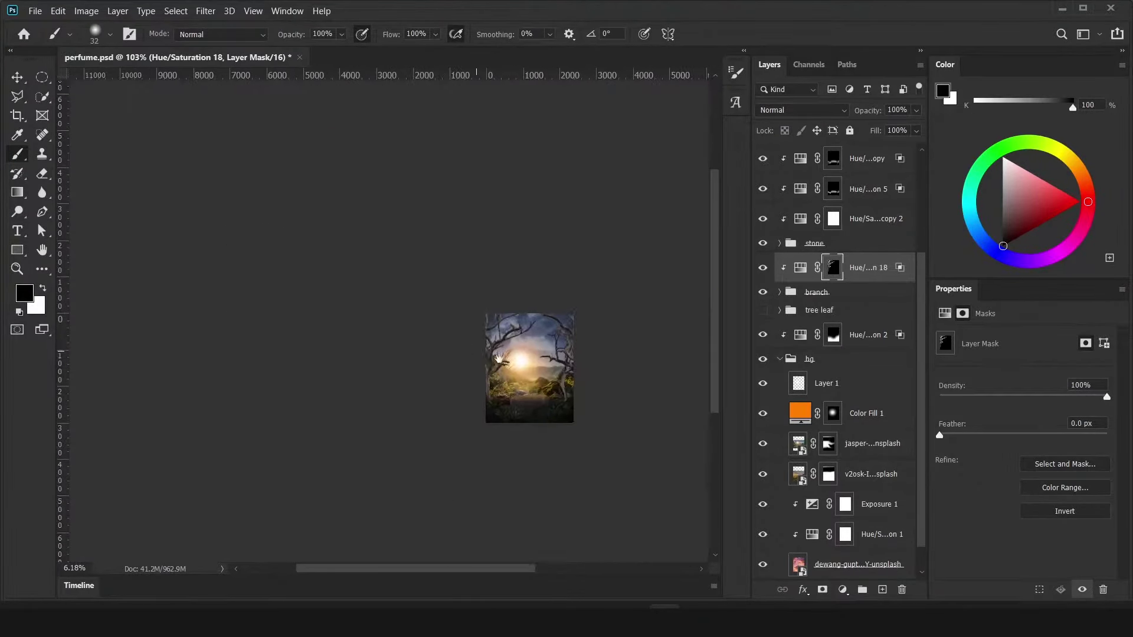
pyautogui.scroll(2, 340, 206)
pyautogui.scroll(3, 341, 207)
pyautogui.scroll(-4, 582, 347)
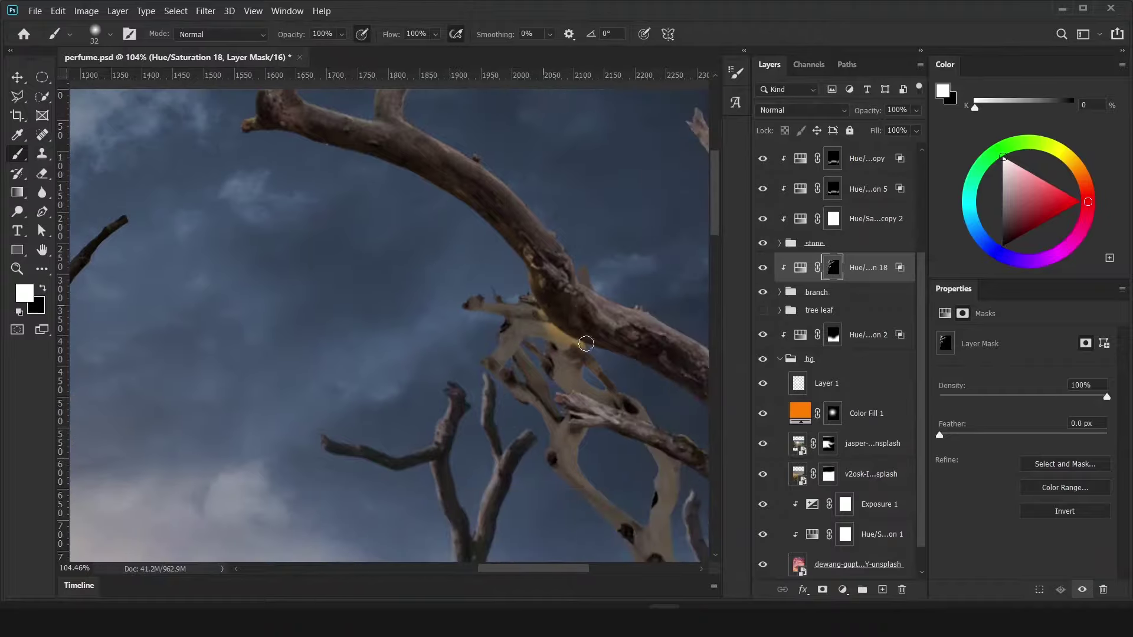
pyautogui.hscroll(3, 552, 344)
pyautogui.hscroll(2, 432, 273)
pyautogui.moveTo(530, 435); pyautogui.dragTo(508, 335)
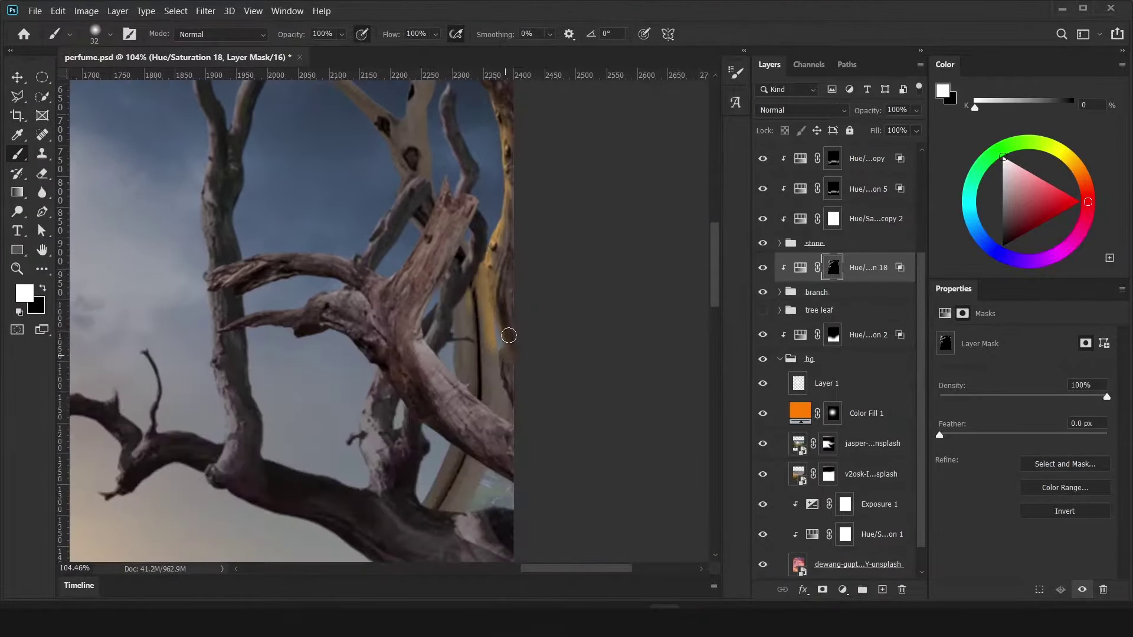
pyautogui.moveTo(410, 350); pyautogui.dragTo(364, 297)
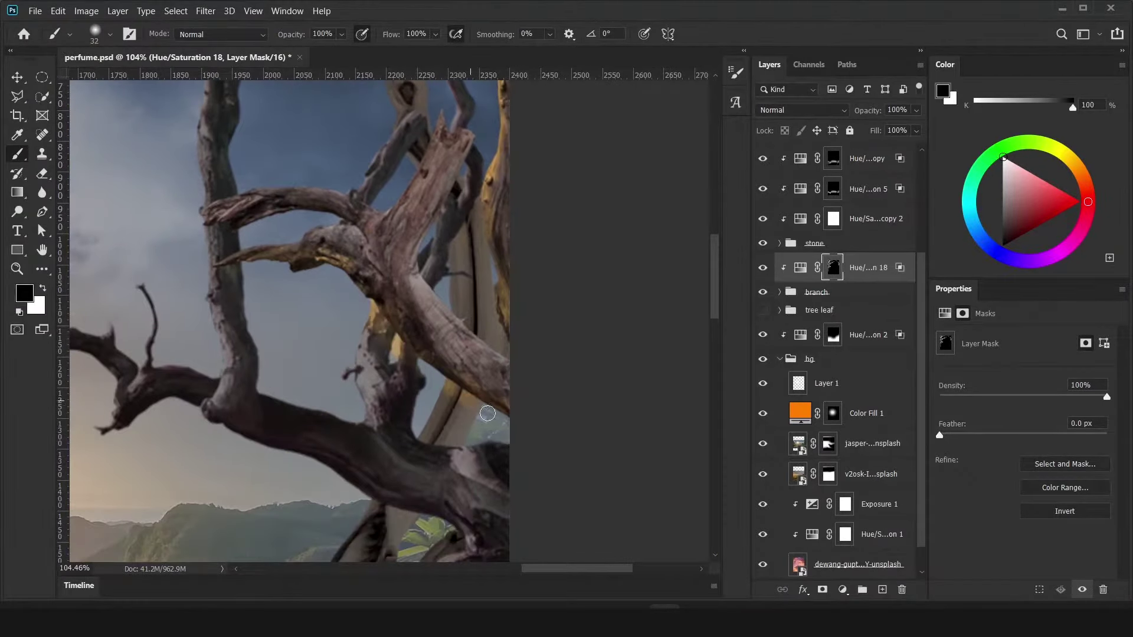
pyautogui.hscroll(-3, 377, 265)
pyautogui.scroll(5, 361, 261)
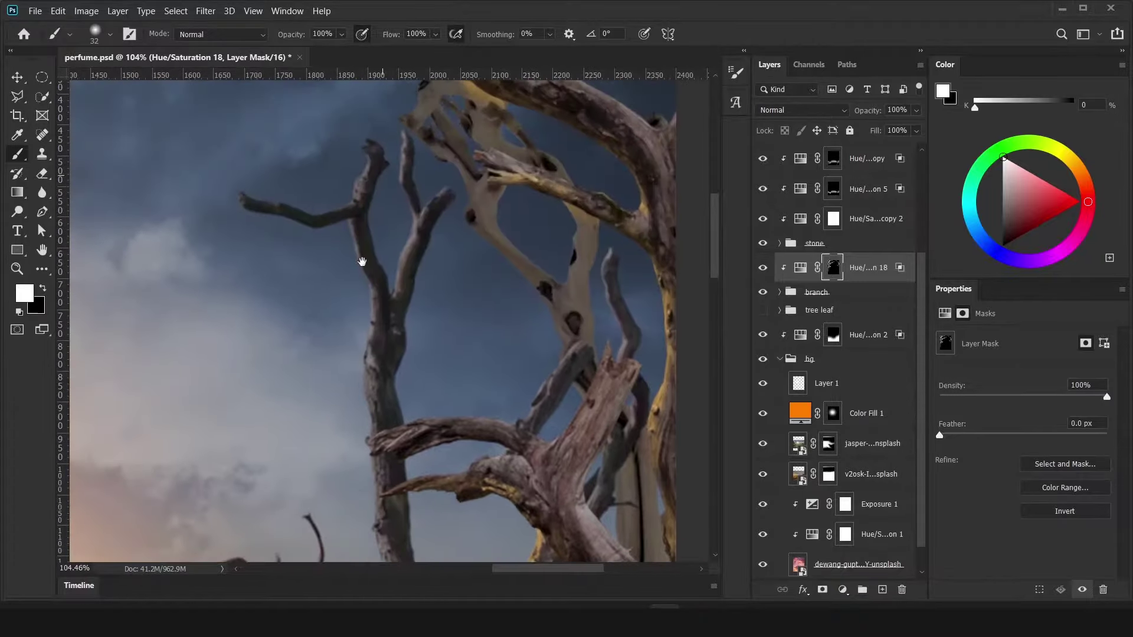
pyautogui.scroll(3, 382, 252)
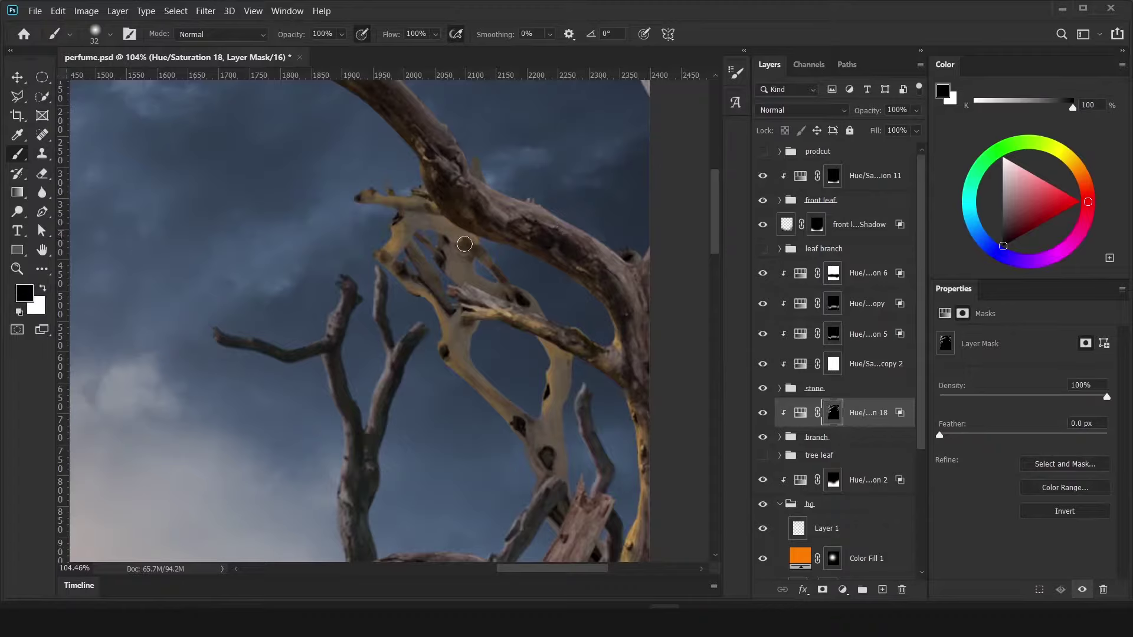
pyautogui.moveTo(470, 315); pyautogui.dragTo(378, 225)
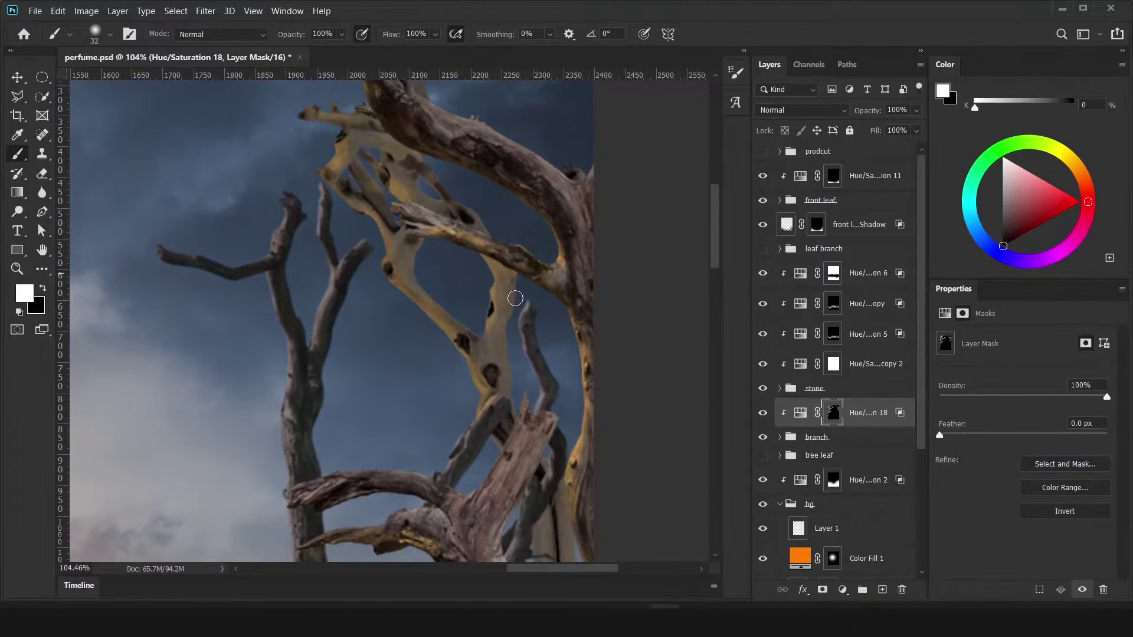
# - Finish masking the tint across the upper branches, then fit the whole image in view
pyautogui.press('x')
pyautogui.scroll(-1, 426, 321)
pyautogui.press('x')
pyautogui.scroll(-3, 311, 277)
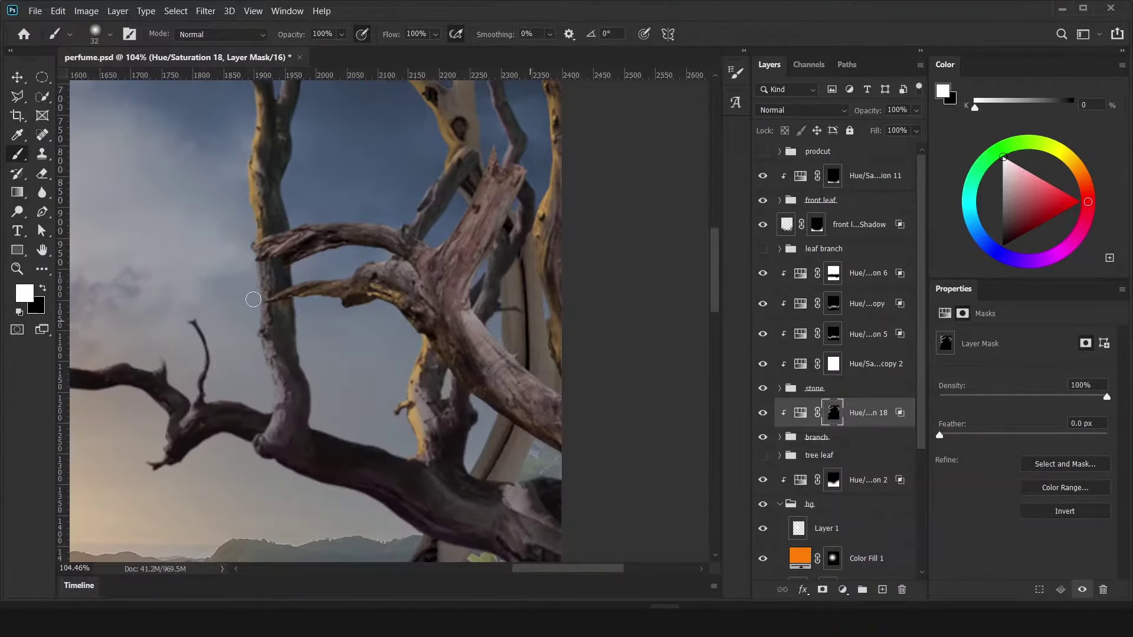
pyautogui.scroll(-1, 286, 361)
pyautogui.hscroll(-3, 168, 302)
pyautogui.scroll(-3, 277, 248)
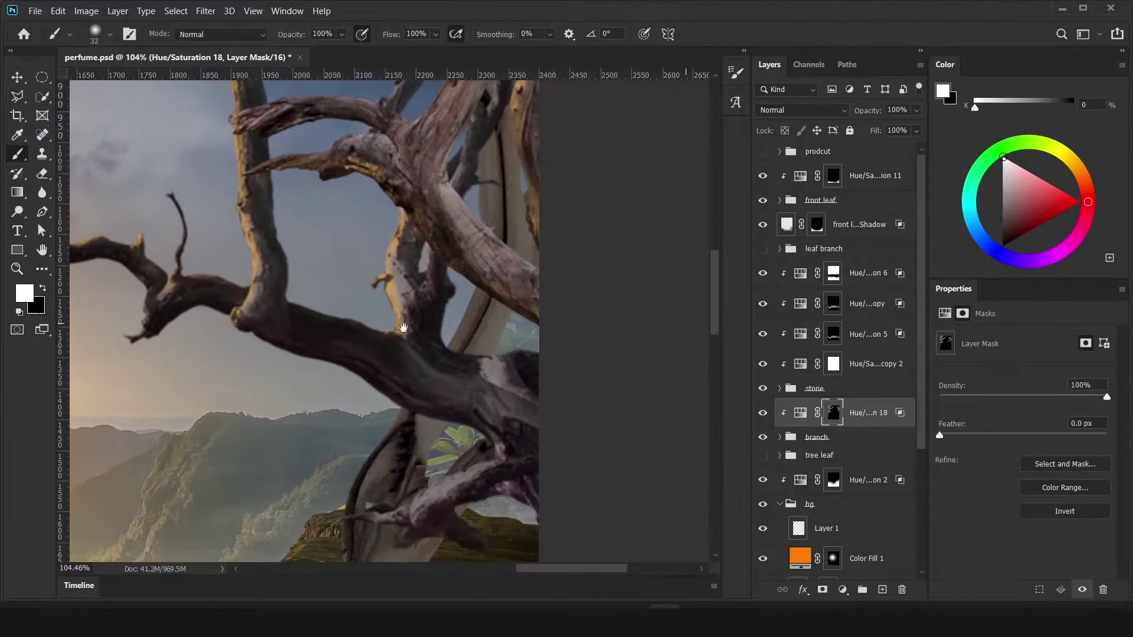
pyautogui.scroll(-5, 400, 324)
pyautogui.scroll(4, 350, 354)
pyautogui.scroll(3, 397, 334)
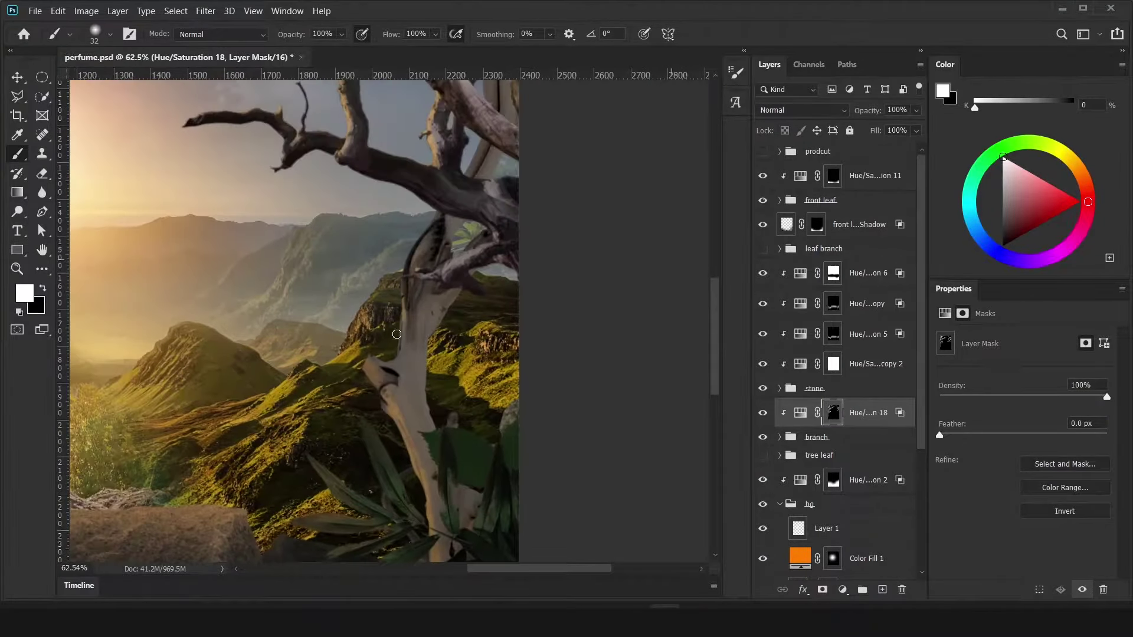
pyautogui.scroll(2, 398, 317)
pyautogui.hscroll(1, 375, 338)
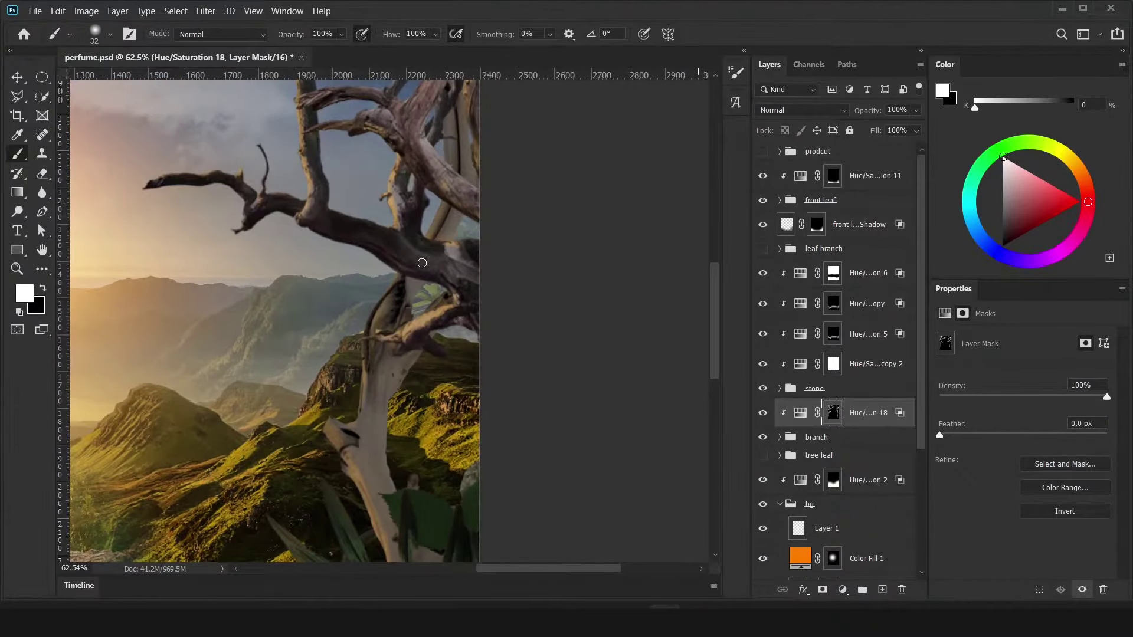
pyautogui.scroll(2, 421, 263)
pyautogui.hscroll(1, 405, 217)
pyautogui.press('x')
pyautogui.scroll(4, 378, 266)
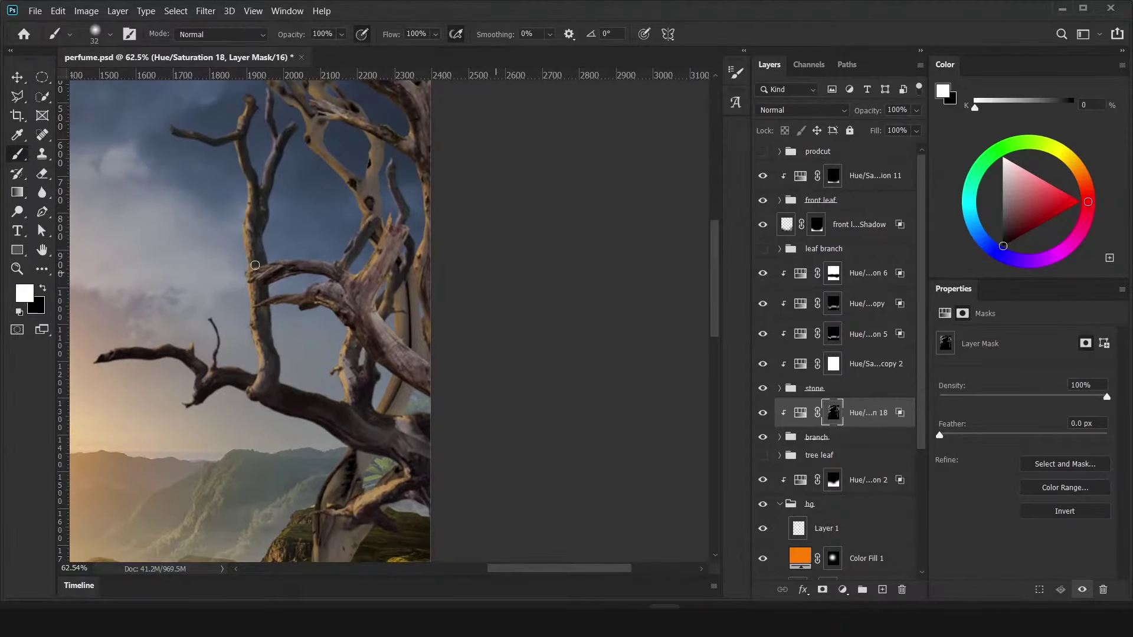
pyautogui.hotkey('ctrl', '0')
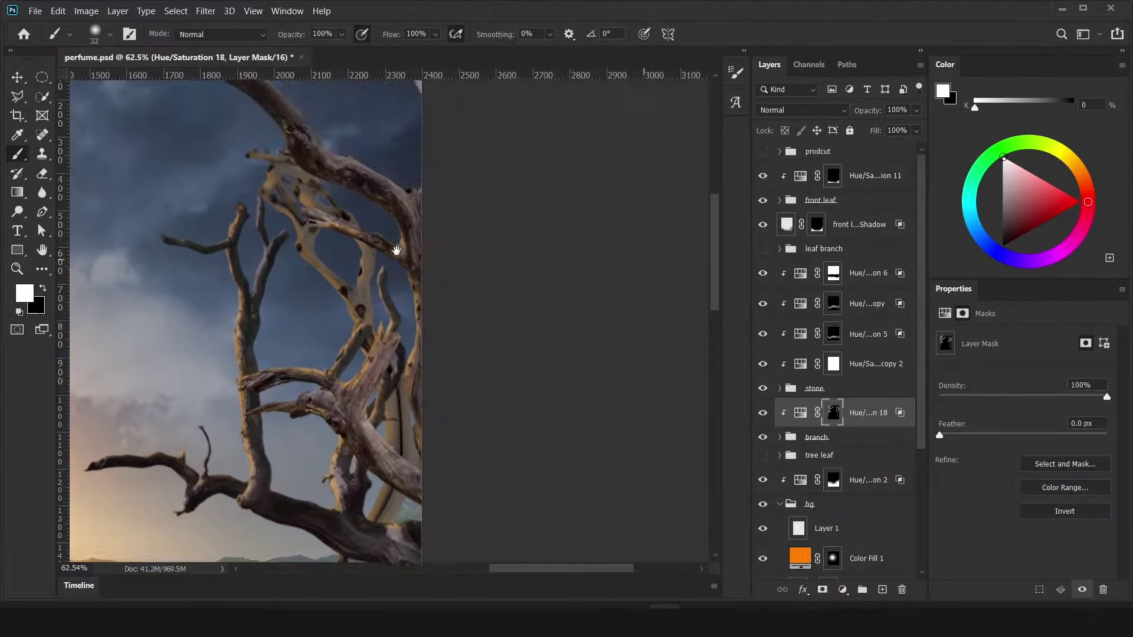
# - Duplicate Hue/Saturation 18 to strengthen the branch tint
pyautogui.press('v')
pyautogui.hotkey('ctrl', 'j')
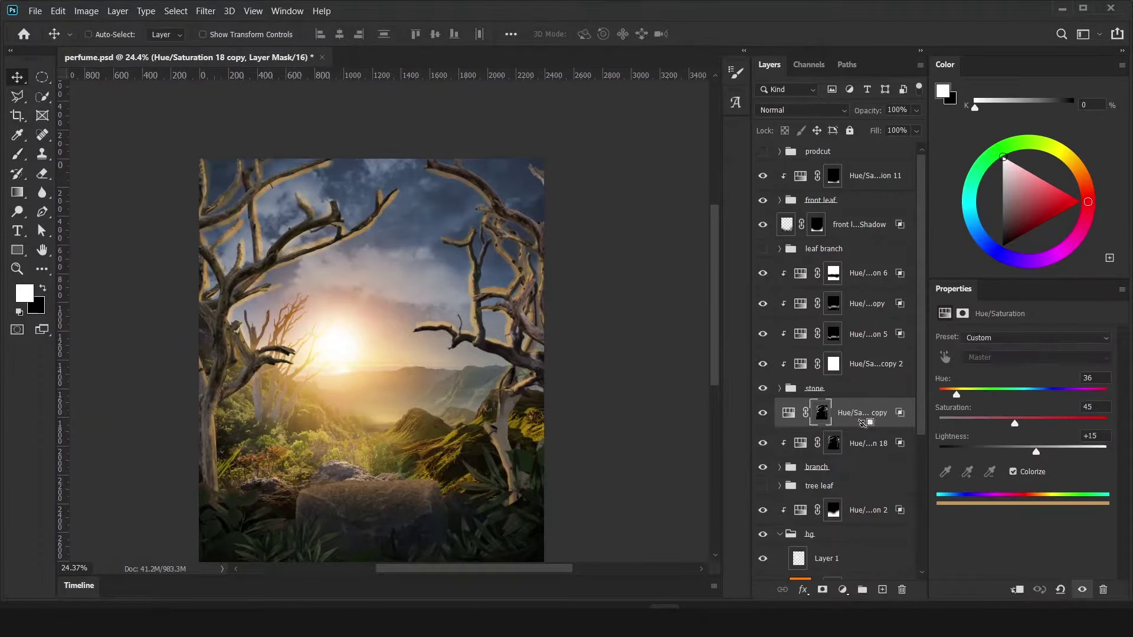
pyautogui.click(832, 413)
pyautogui.moveTo(939, 435); pyautogui.dragTo(988, 435)
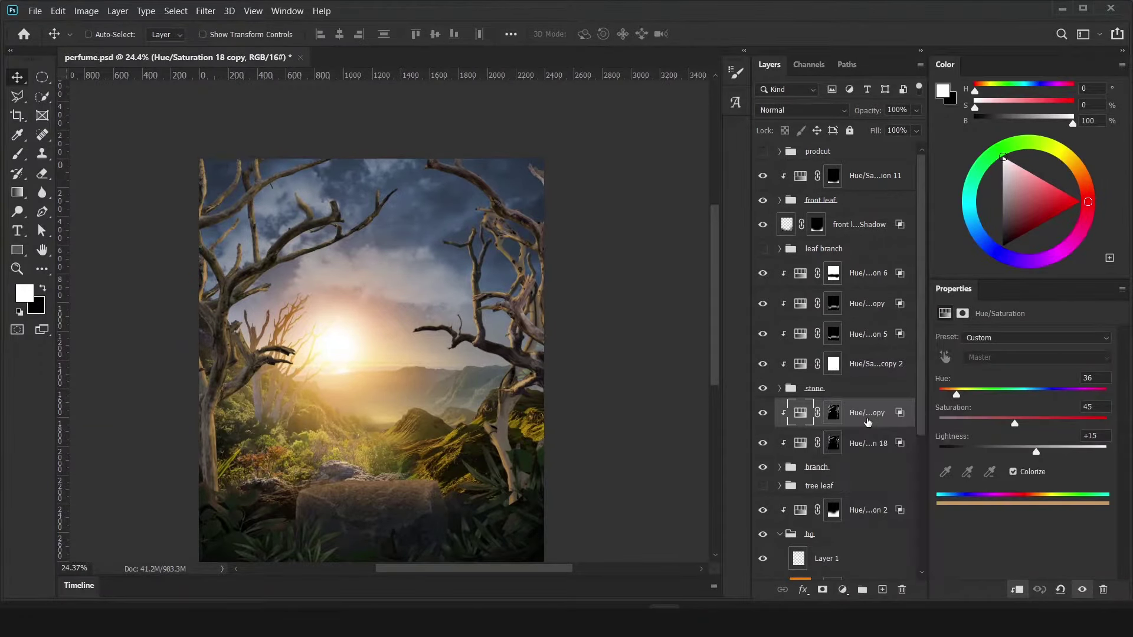
# - Add an Exposure 2 adjustment limited by underlying-layer brightness through Blend If
pyautogui.click(843, 590)
pyautogui.click(856, 410)
pyautogui.doubleClick(885, 412)
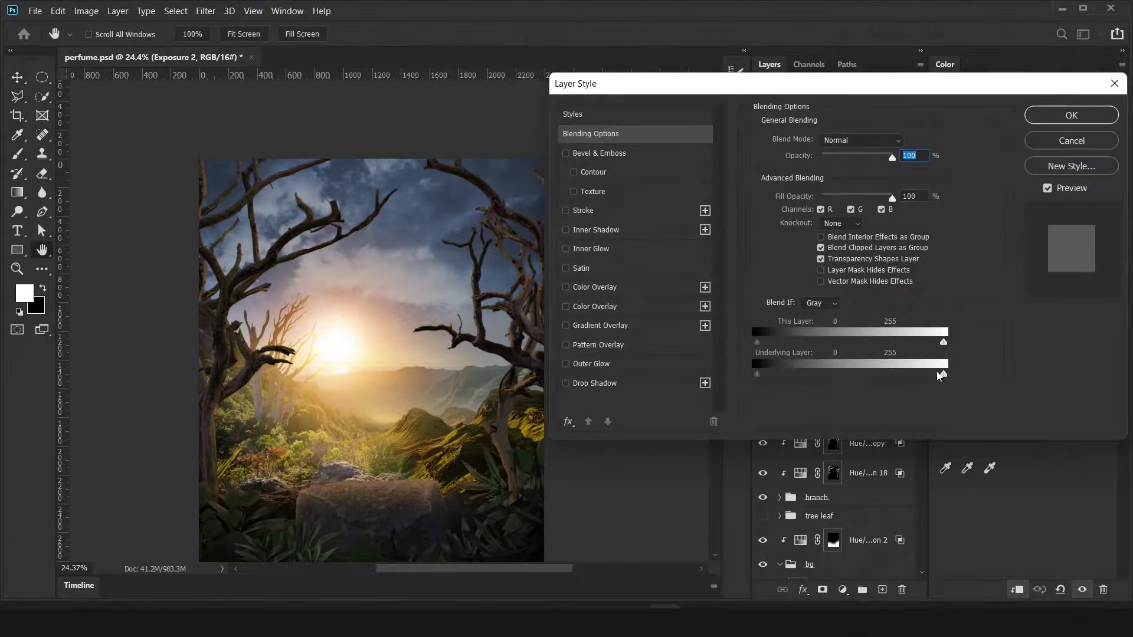
pyautogui.moveTo(944, 373); pyautogui.dragTo(839, 379)
pyautogui.press('Return')
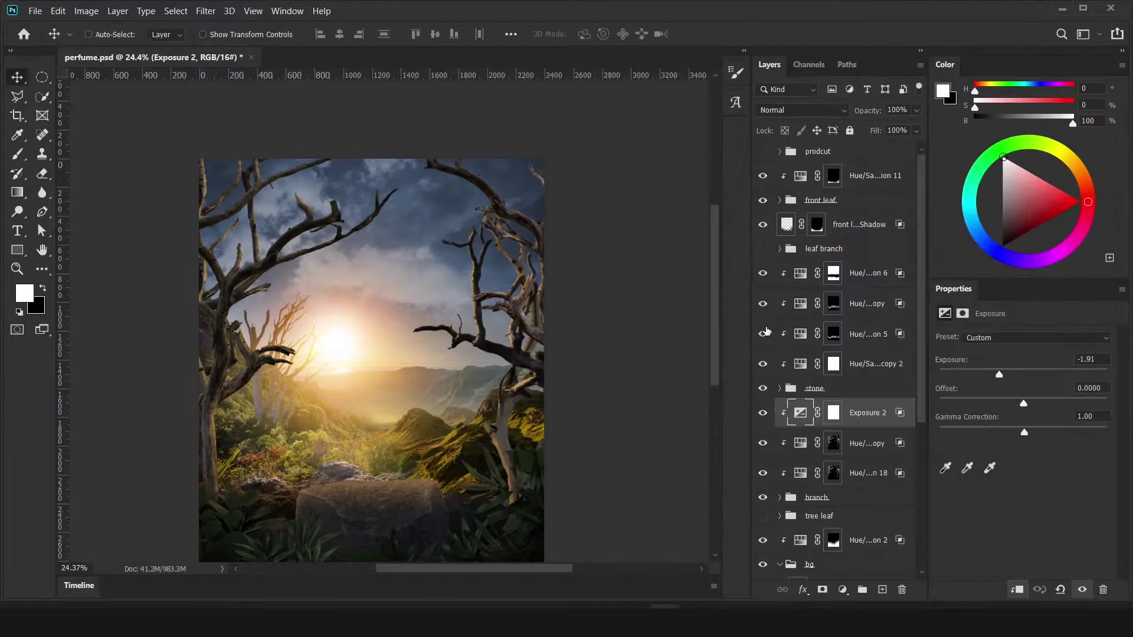
# - Copy the branch mask onto Exposure 2, set it to 50% opacity, and show the tree leaf group
pyautogui.moveTo(835, 477); pyautogui.dragTo(833, 413)
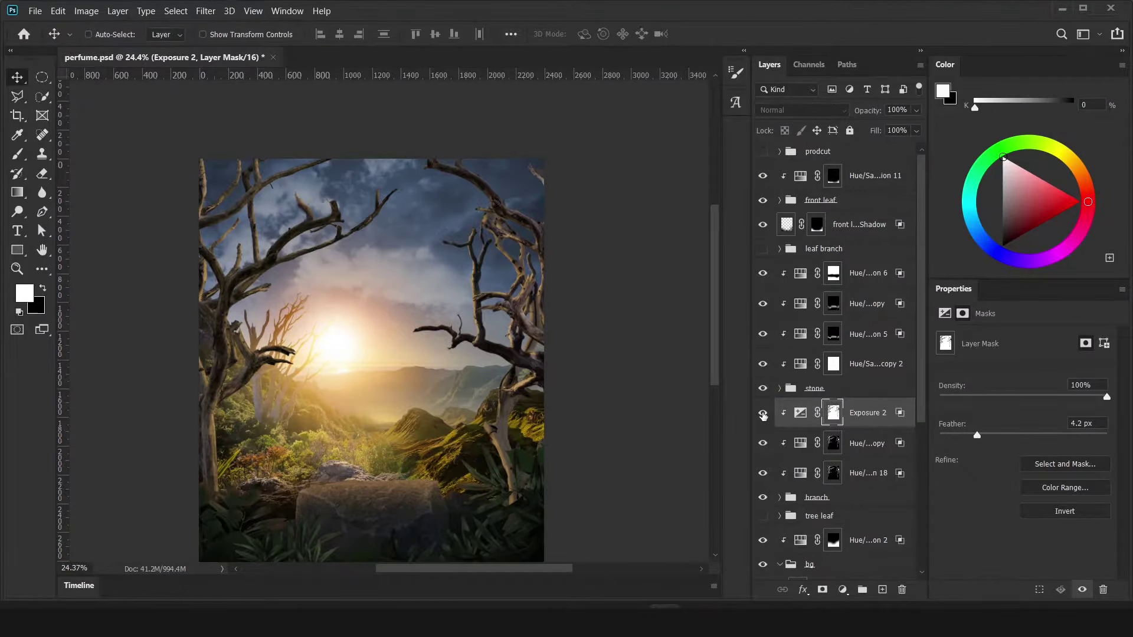
pyautogui.click(800, 412)
pyautogui.press('5')
pyautogui.scroll(-2, 569, 382)
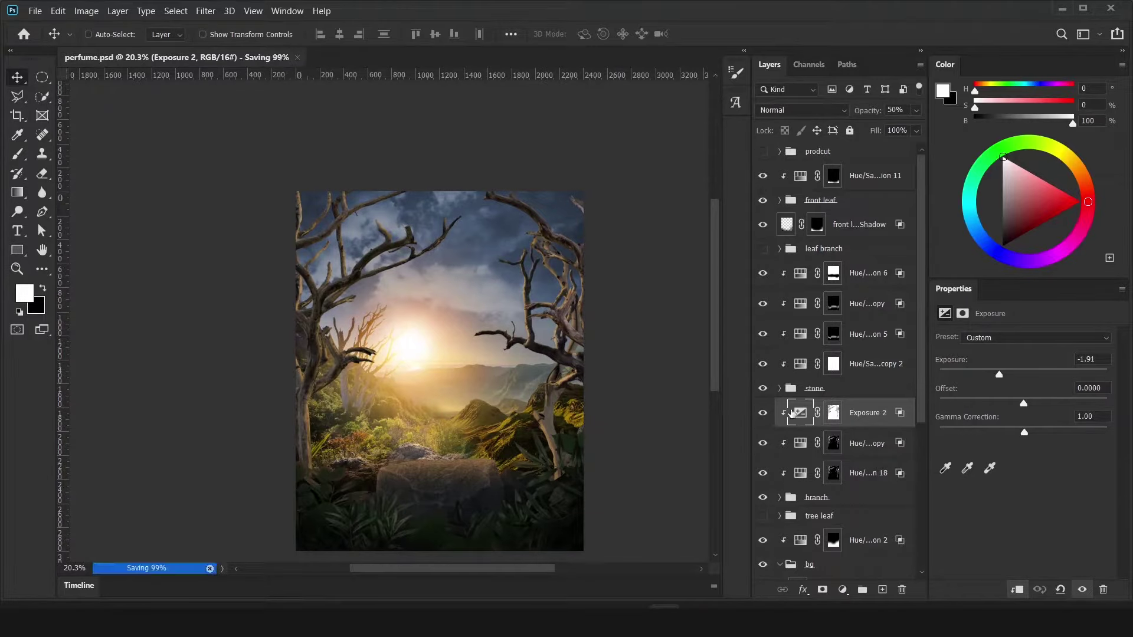
pyautogui.click(762, 516)
# - Expand the tree leaf group and mask the three pngegg leaf layers to their shapes
pyautogui.scroll(1, 655, 451)
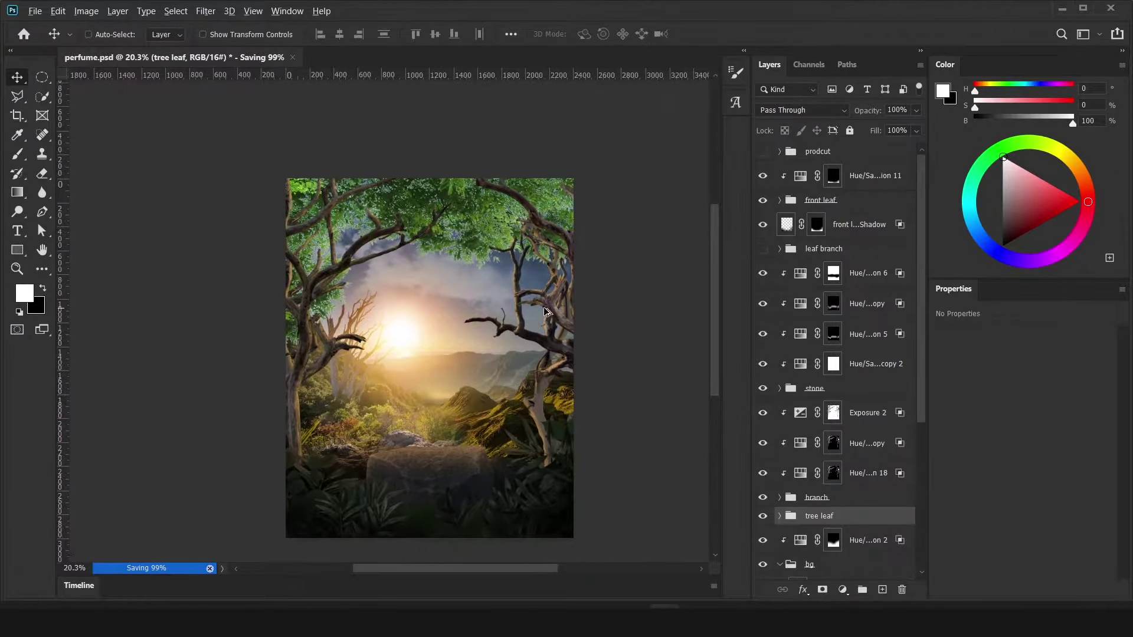
pyautogui.click(859, 519)
pyautogui.hotkey('ctrl', 'shift', 'z')
pyautogui.hotkey('ctrl', 'shift', 'z')
pyautogui.hotkey('ctrl', 'shift', 'z')
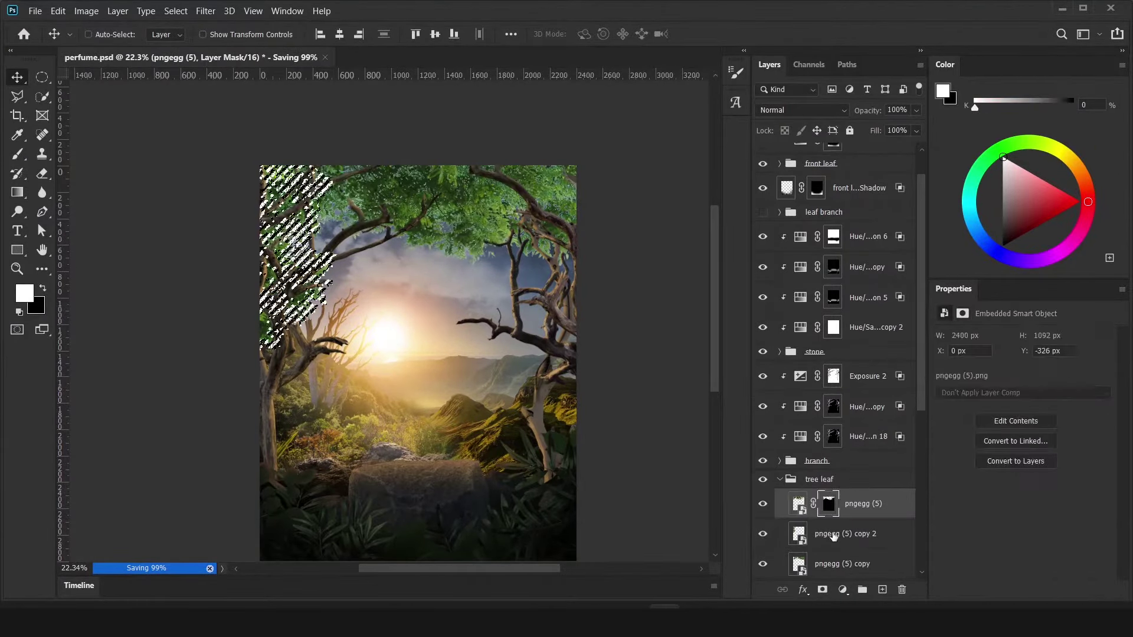
pyautogui.hotkey('ctrl', 'shift', 'z')
pyautogui.hotkey('ctrl', 'shift', 'z')
pyautogui.hotkey('ctrl', 'shift', 'z')
pyautogui.moveTo(549, 446); pyautogui.dragTo(551, 442)
# - Clip a Hue/Saturation 19 to the tree leaves that darkens and desaturates them
pyautogui.click(819, 479)
pyautogui.click(843, 589)
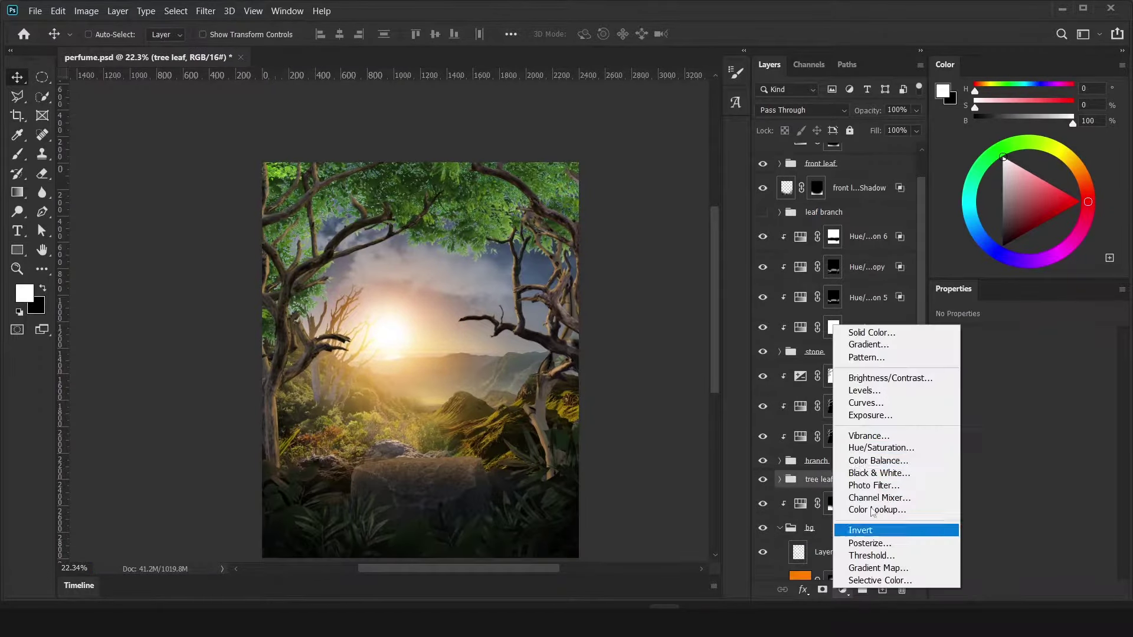
pyautogui.click(862, 448)
pyautogui.moveTo(1024, 424)
pyautogui.mouseDown()
pyautogui.moveTo(1001, 426)
pyautogui.moveTo(983, 453)
pyautogui.mouseUp()
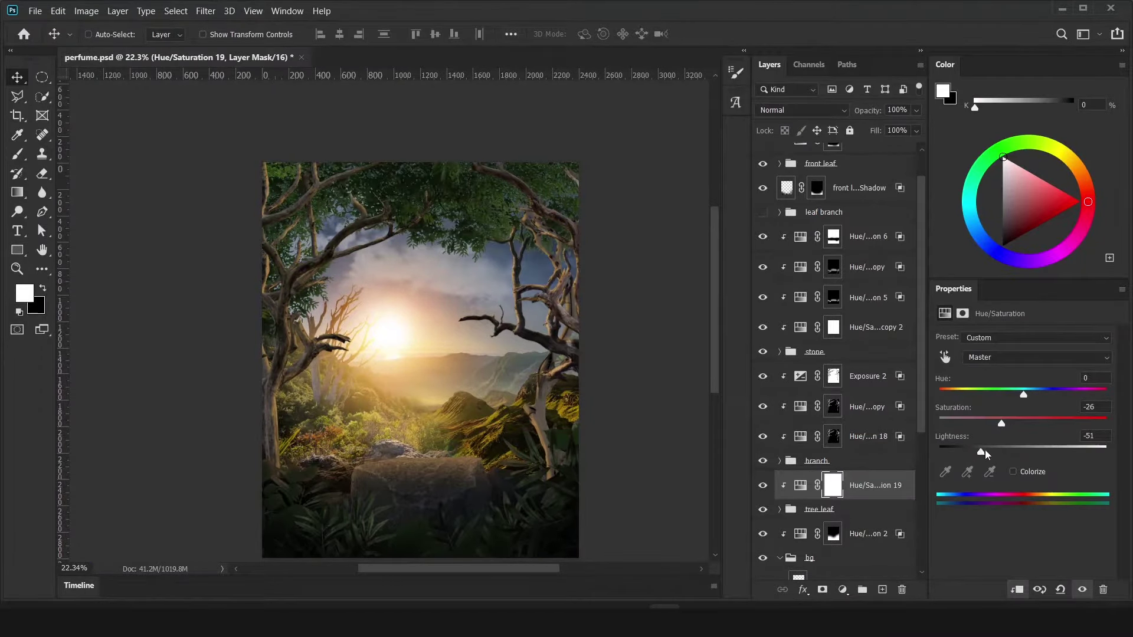
# - Clip a second, colorized Hue/Saturation 20 to the leaves with raised lightness
pyautogui.click(842, 589)
pyautogui.click(861, 447)
pyautogui.click(1013, 472)
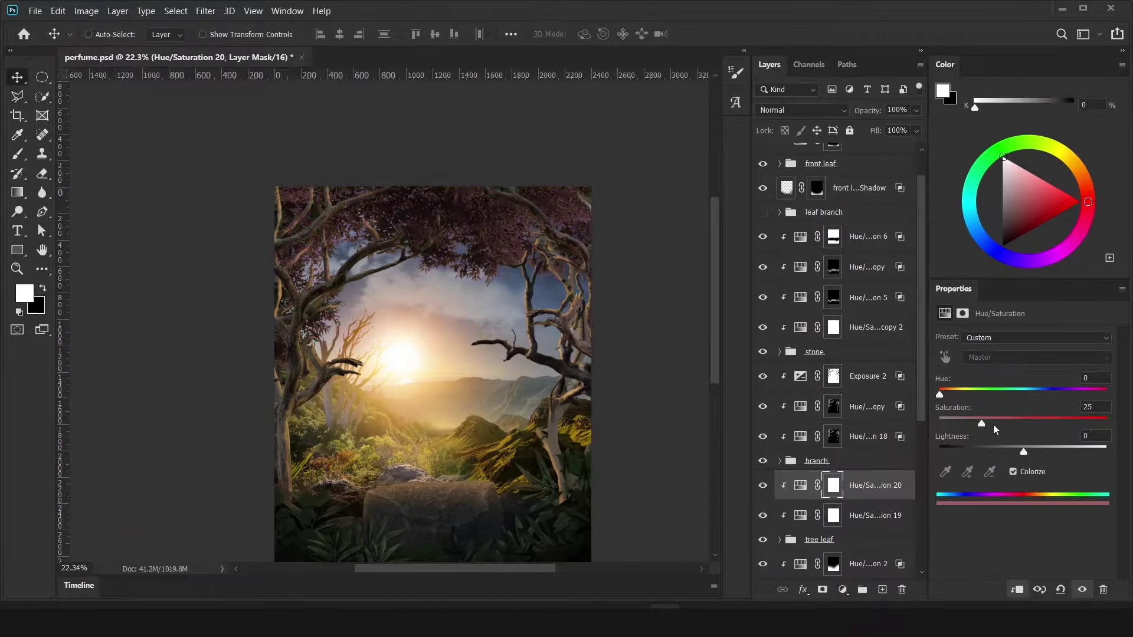
pyautogui.moveTo(1024, 452); pyautogui.dragTo(1039, 451)
# - Limit the leaf tint to brighter underlying tones via Blend If and hide it with an inverted mask
pyautogui.doubleClick(879, 495)
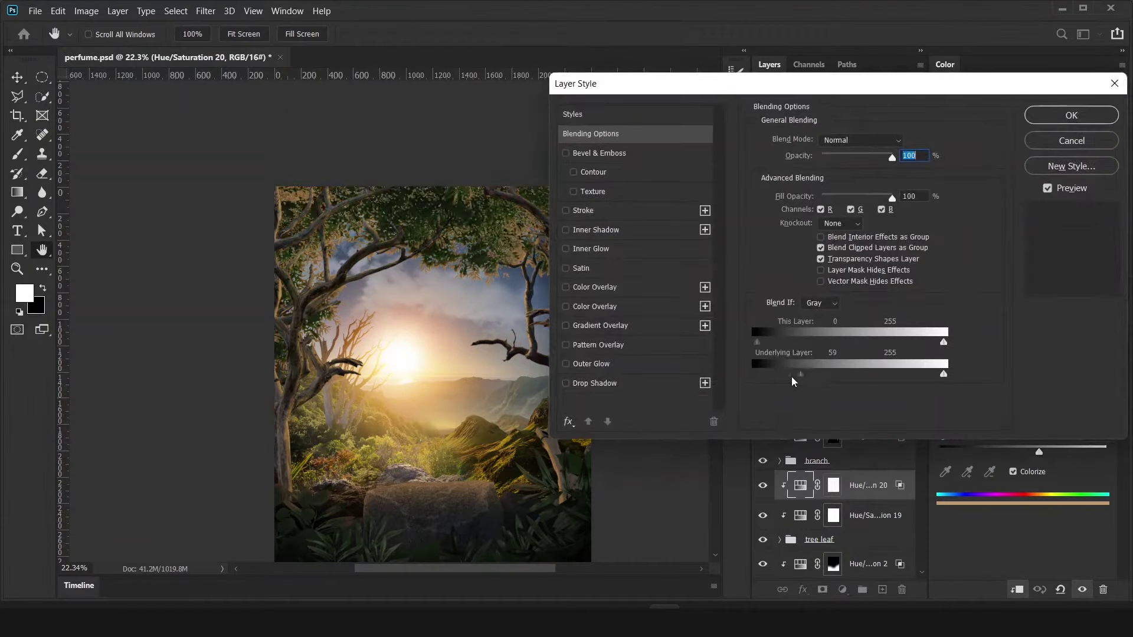
pyautogui.moveTo(757, 374); pyautogui.dragTo(825, 379)
pyautogui.click(1071, 115)
pyautogui.hotkey('ctrl', 'i')
pyautogui.press('b')
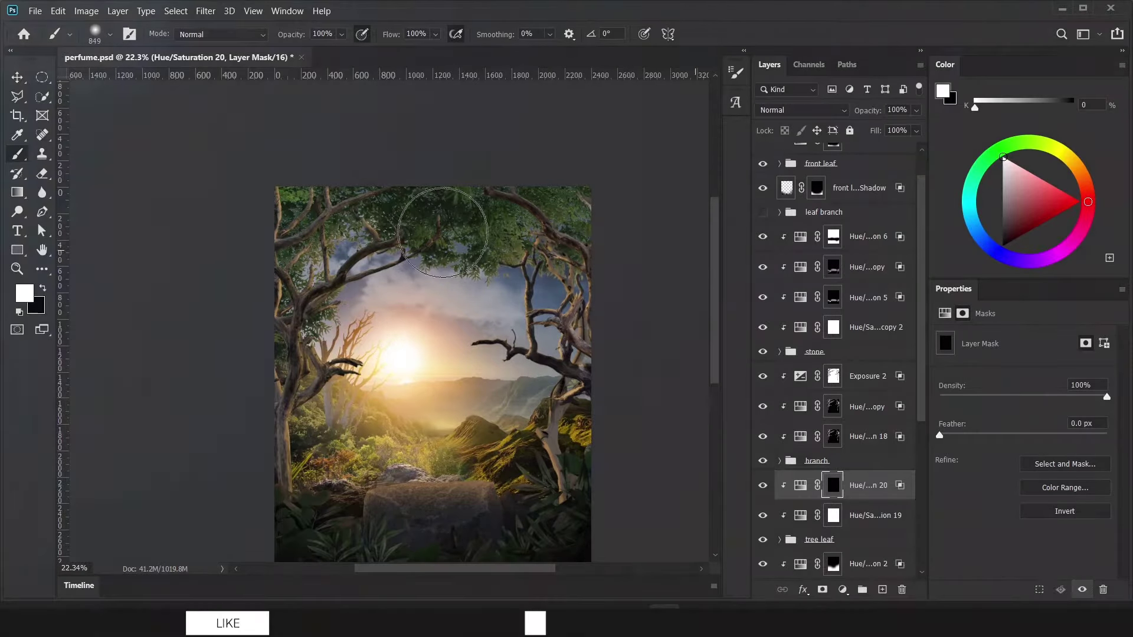
# - Add Hue/Saturation 21 at Lightness -10, restricted by Blend If to darker underlying leaf tones
pyautogui.press('v')
pyautogui.click(879, 512)
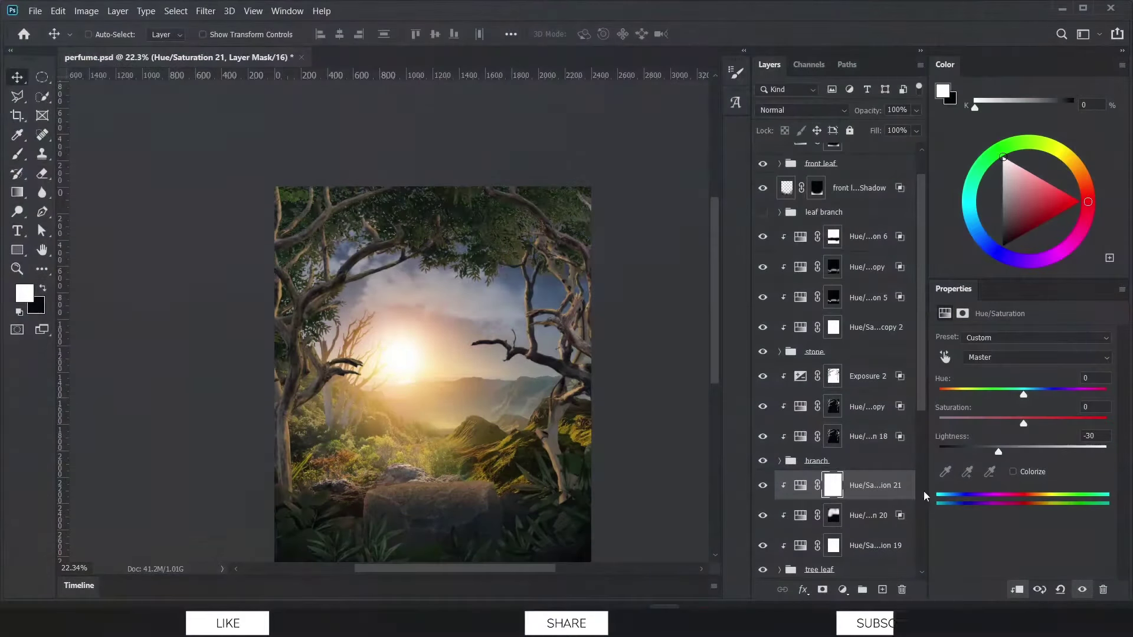
pyautogui.doubleClick(909, 485)
pyautogui.moveTo(758, 374); pyautogui.dragTo(793, 377)
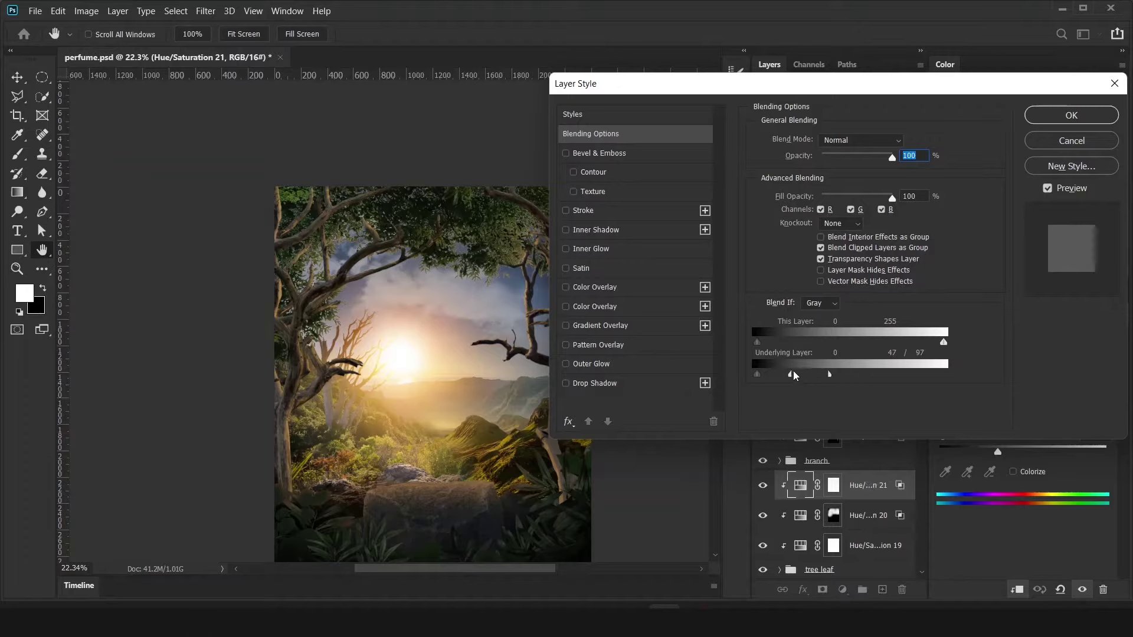
pyautogui.press('Return')
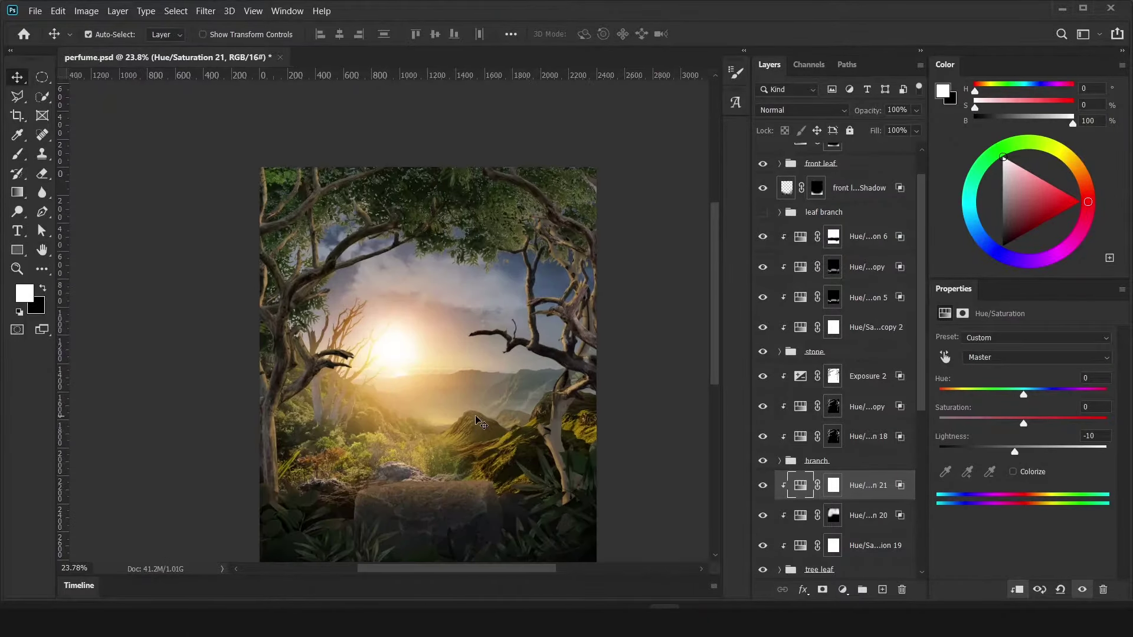
# - Deepen Hue/Saturation 19 to Lightness -52 and move the three leaf adjustments higher in the stack
pyautogui.click(834, 522)
pyautogui.click(833, 546)
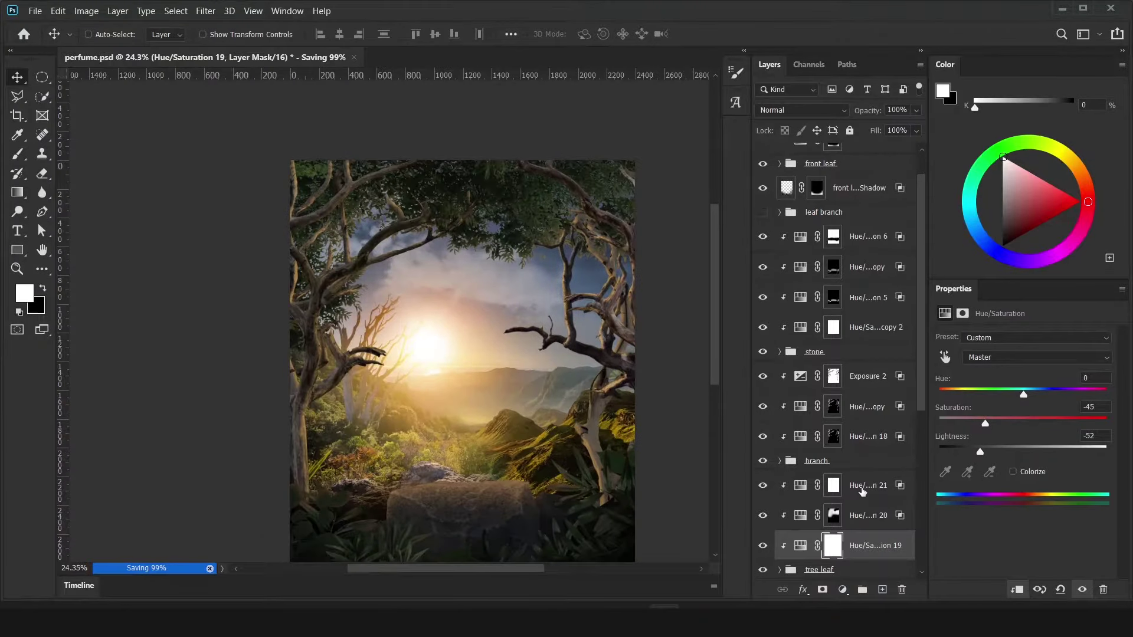
pyautogui.keyDown('shift'); pyautogui.click(868, 485); pyautogui.keyUp('shift')
pyautogui.moveTo(868, 485); pyautogui.dragTo(852, 366)
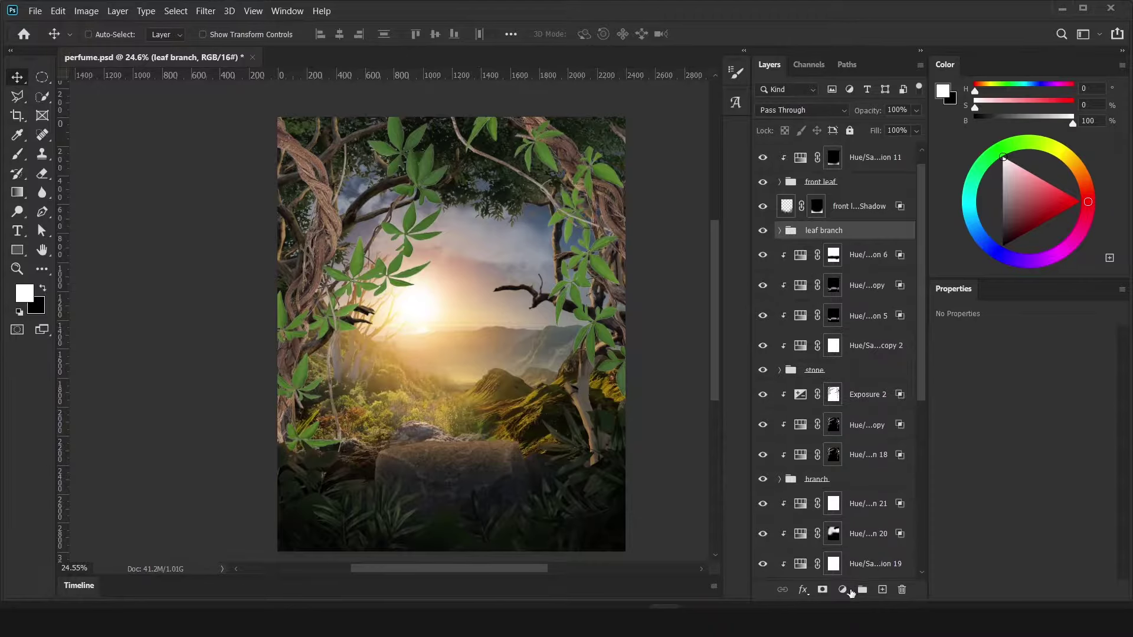
# - Add a clipped Hue/Saturation 22 over the leaf branch with Saturation -15 and Lightness -57
pyautogui.click(843, 590)
pyautogui.click(879, 450)
pyautogui.moveTo(1022, 424); pyautogui.dragTo(1011, 423)
pyautogui.moveTo(1023, 452)
pyautogui.mouseDown()
pyautogui.moveTo(948, 458)
pyautogui.moveTo(976, 458)
pyautogui.mouseUp()
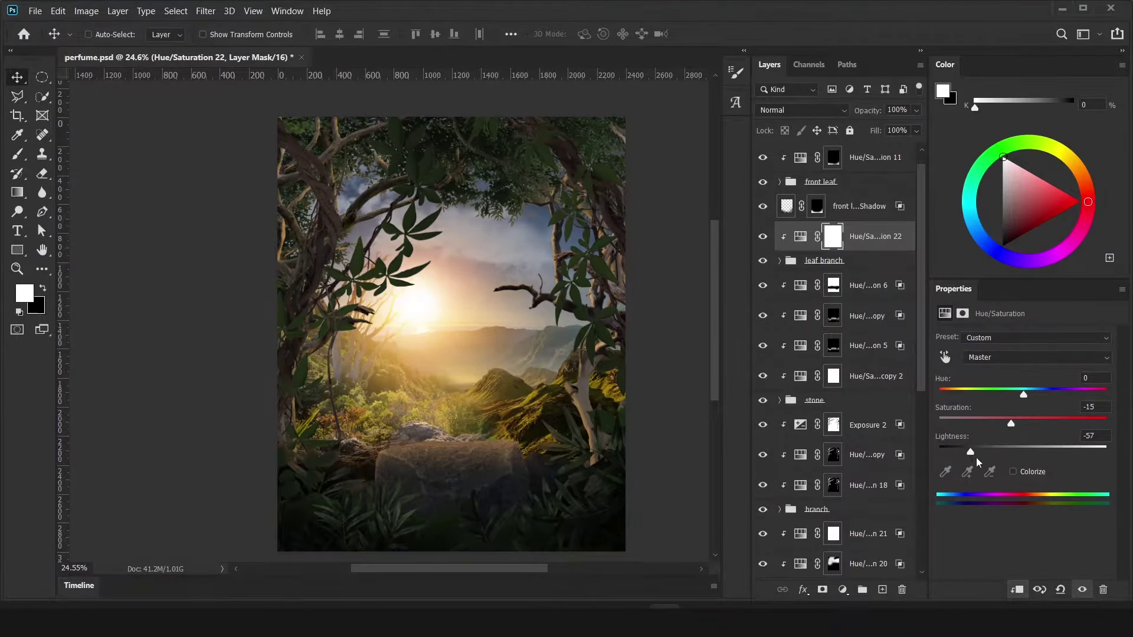
# - Add a colorized Hue/Saturation 23 that tints the leaves a saturated orange-brown
pyautogui.click(855, 261)
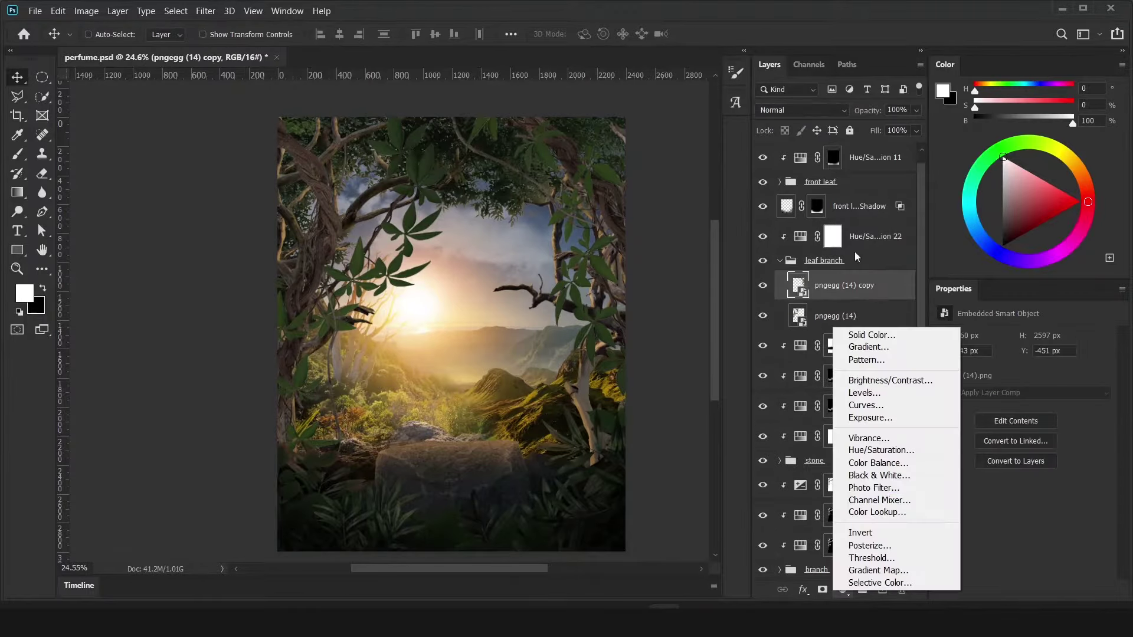
pyautogui.click(879, 449)
pyautogui.click(1013, 471)
pyautogui.moveTo(1023, 452); pyautogui.dragTo(1064, 452)
pyautogui.moveTo(1023, 394); pyautogui.dragTo(952, 394)
pyautogui.moveTo(985, 423)
pyautogui.mouseDown()
pyautogui.moveTo(1032, 423)
pyautogui.moveTo(1046, 452)
pyautogui.mouseUp()
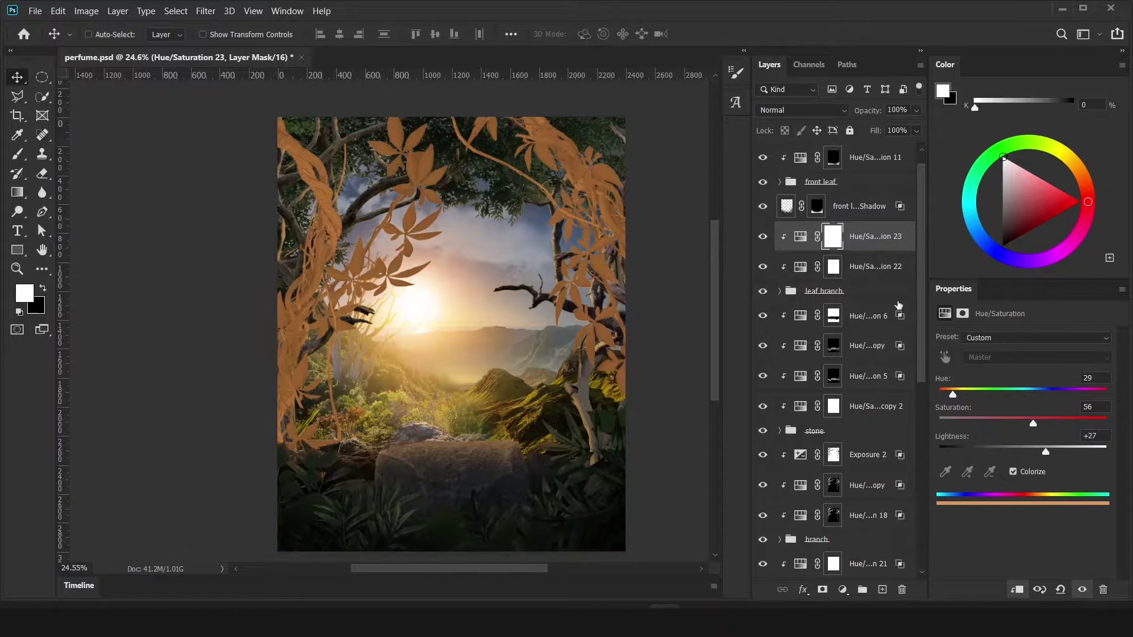
pyautogui.doubleClick(885, 236)
pyautogui.press('Return')
# - Invert the Hue/Saturation 23 mask to black and zoom in on the undergrowth near the stone
pyautogui.hotkey('ctrl', 'i')
pyautogui.press('b')
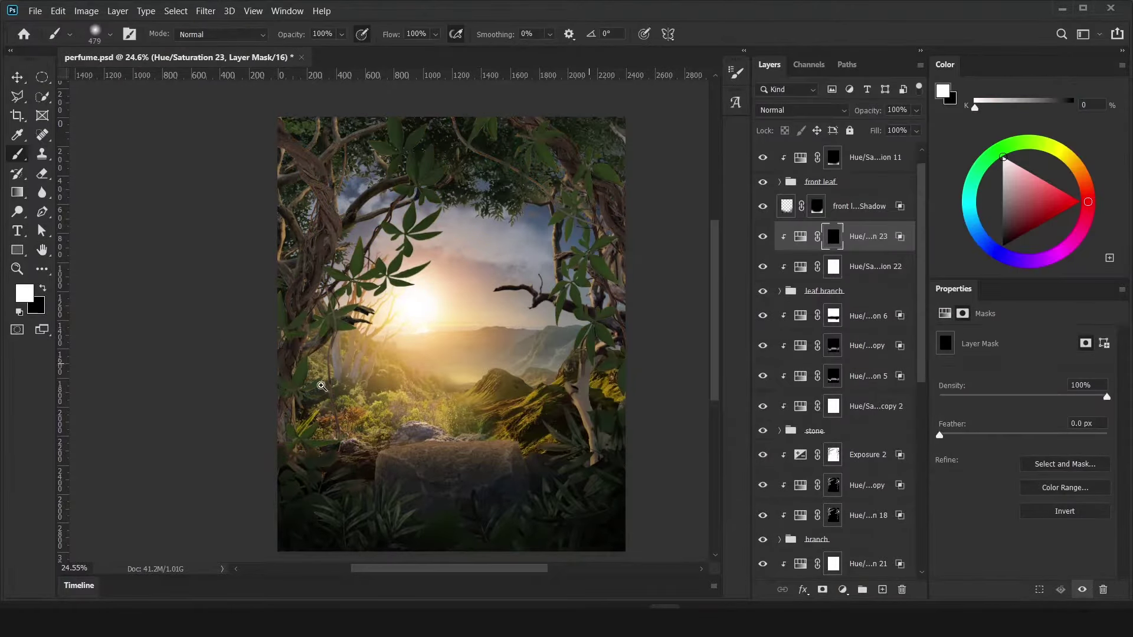
pyautogui.moveTo(322, 386); pyautogui.dragTo(466, 416)
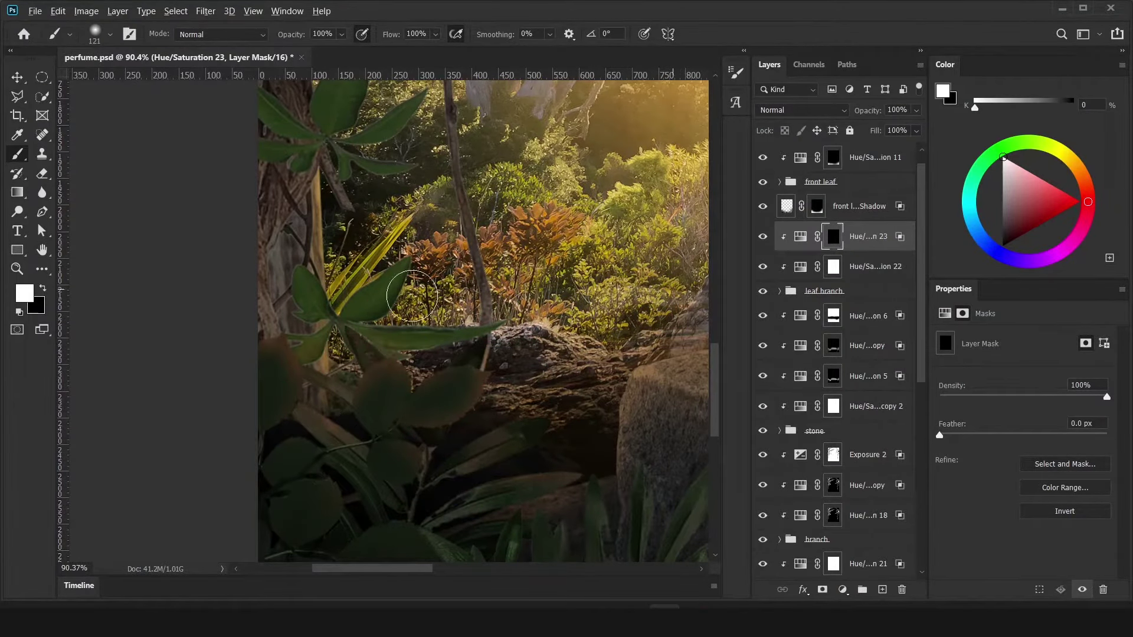
pyautogui.scroll(3, 412, 296)
pyautogui.scroll(1, 412, 296)
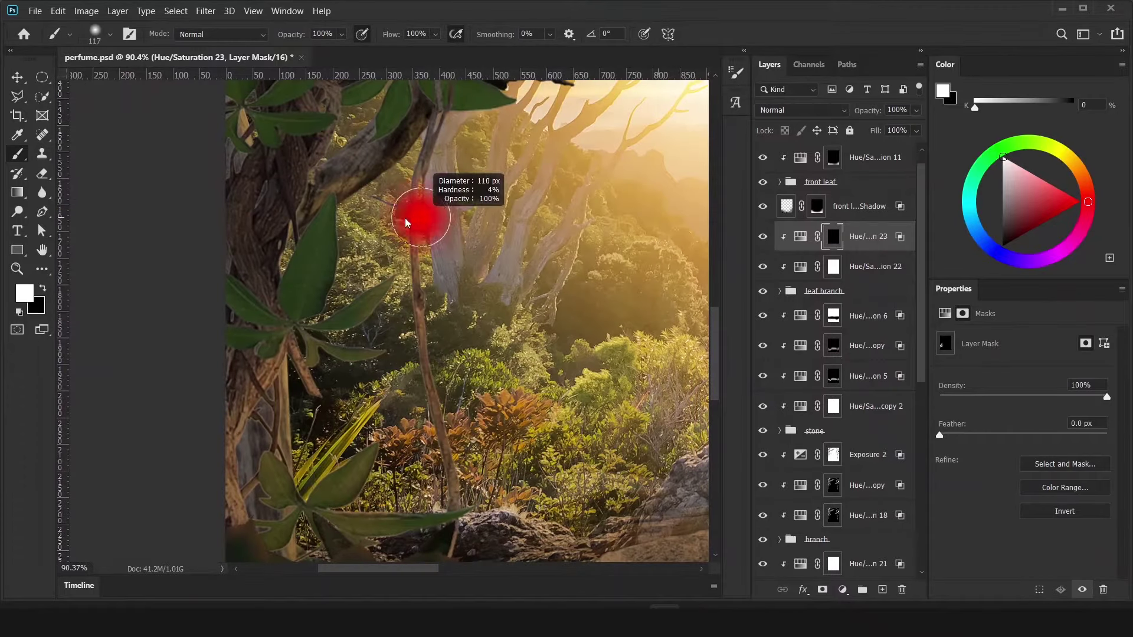
pyautogui.scroll(3, 303, 342)
pyautogui.scroll(3, 304, 341)
pyautogui.hscroll(2, 303, 342)
pyautogui.scroll(3, 303, 342)
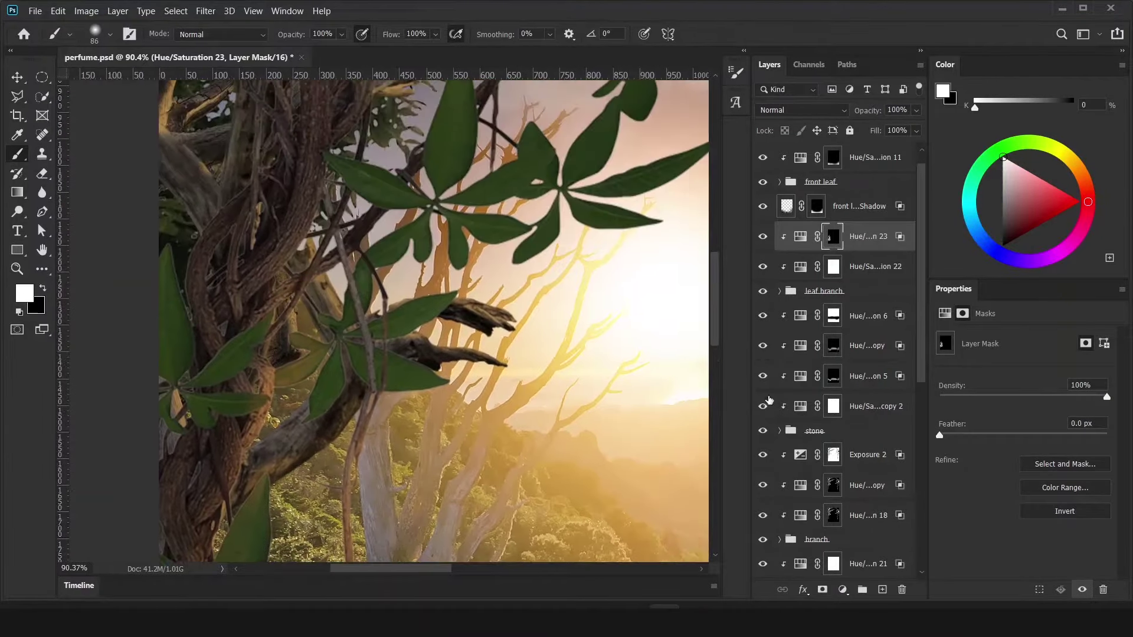
# - Show the stone group, hide the branch group, and set a small white brush for detail
pyautogui.click(761, 432)
pyautogui.click(763, 540)
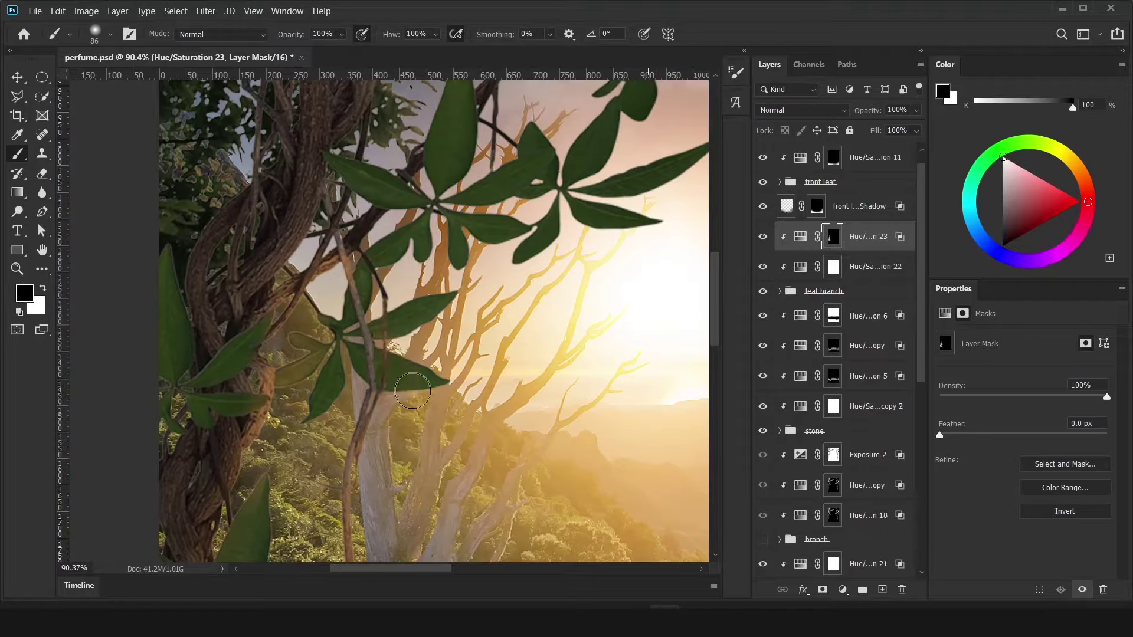
pyautogui.press('x')
pyautogui.scroll(2, 402, 363)
pyautogui.hscroll(2, 402, 363)
pyautogui.moveTo(554, 236); pyautogui.dragTo(490, 318)
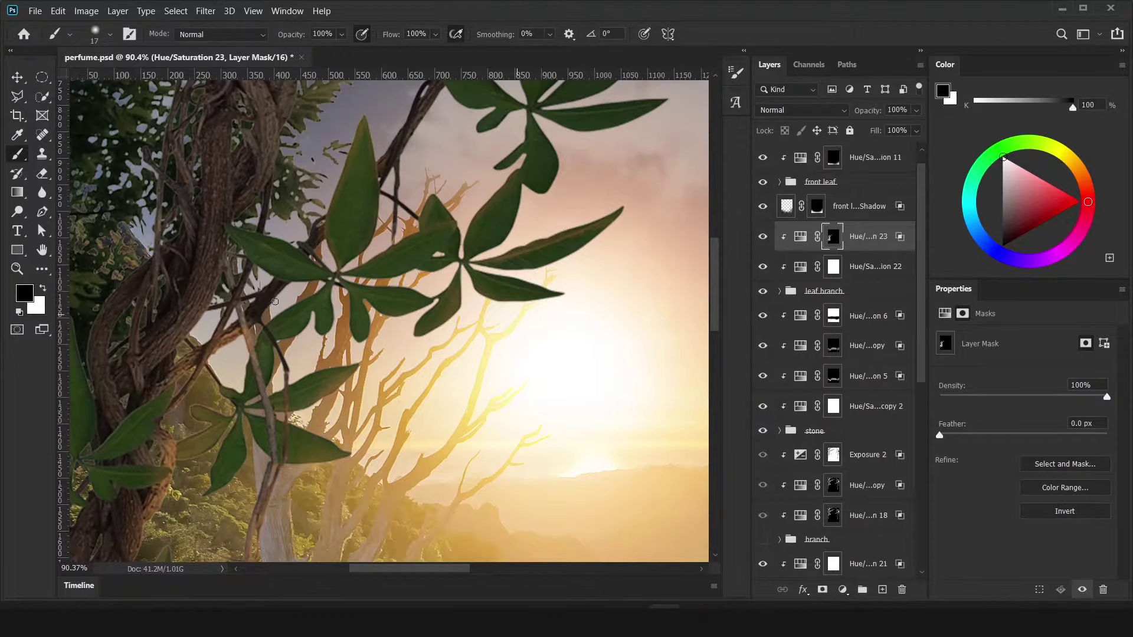
# - Paint white on the Hue/Saturation 23 mask to reveal the orange tint on sunlit leaves
pyautogui.scroll(-3, 209, 338)
pyautogui.hscroll(-2, 221, 237)
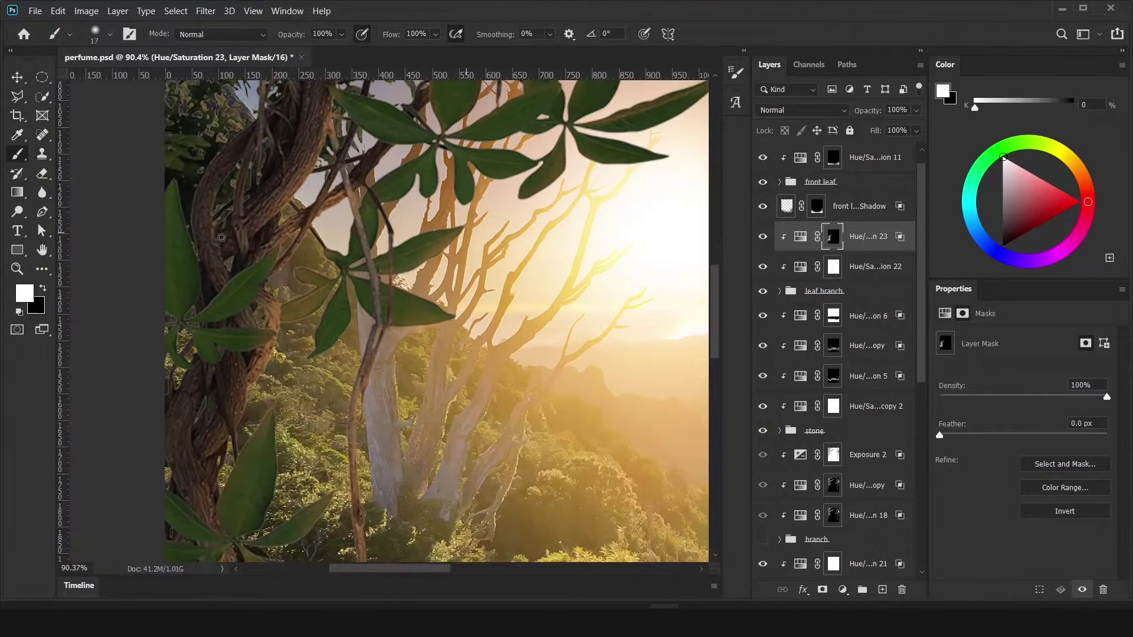
pyautogui.scroll(-3, 258, 348)
pyautogui.hscroll(-1, 232, 397)
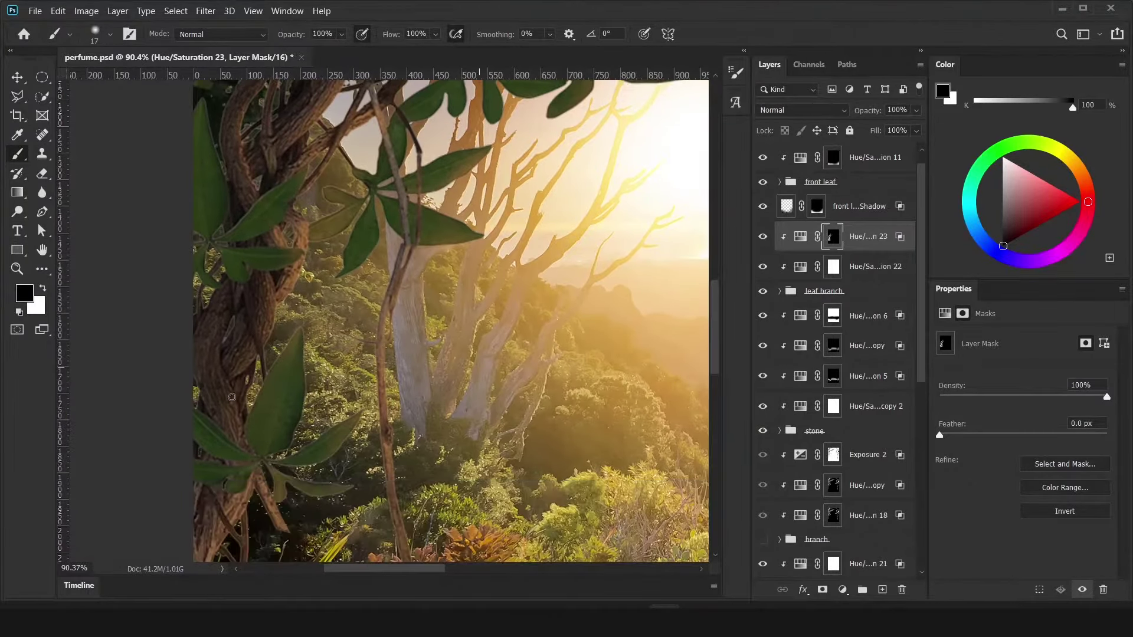
pyautogui.scroll(-5, 285, 320)
pyautogui.scroll(-1, 246, 409)
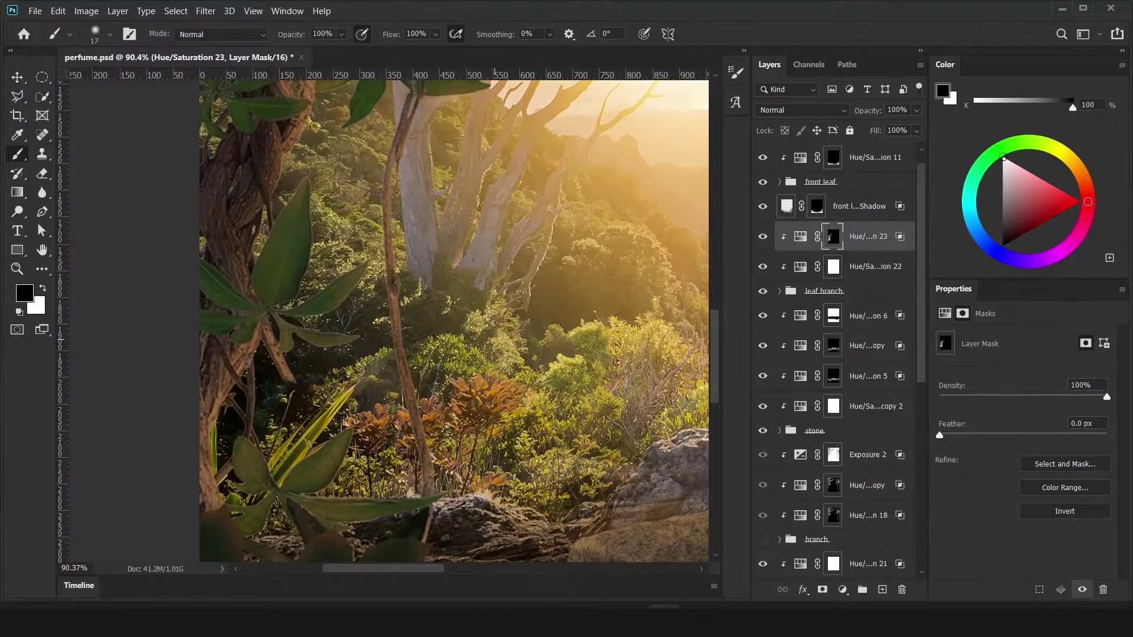
pyautogui.press('x')
pyautogui.scroll(4, 288, 313)
pyautogui.hscroll(1, 288, 313)
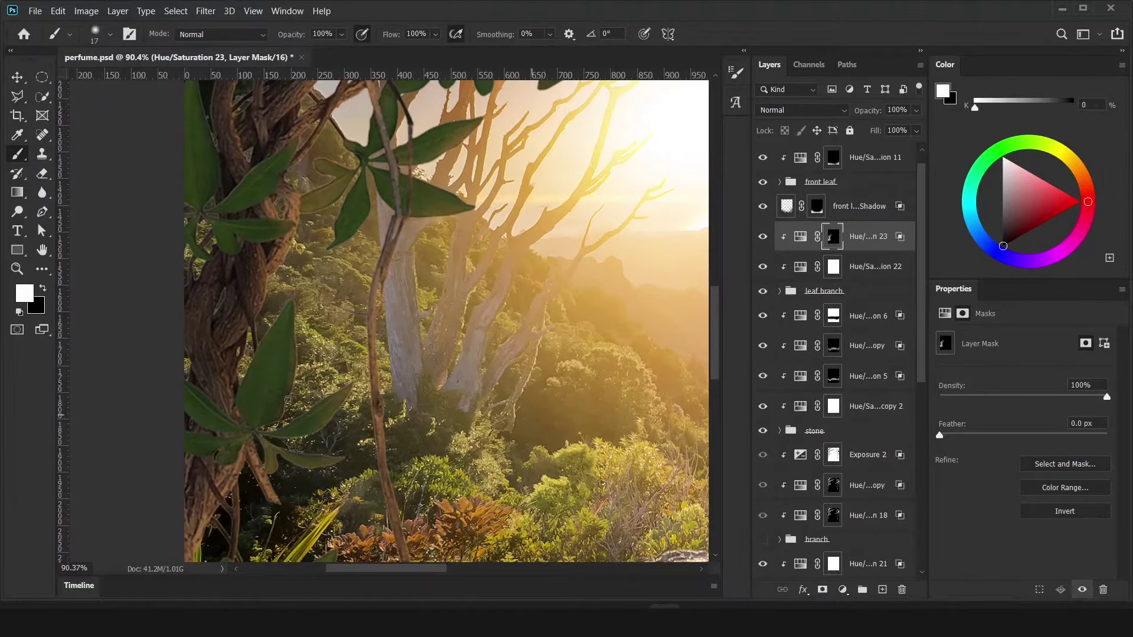
pyautogui.scroll(-5, 238, 286)
pyautogui.scroll(5, 265, 236)
pyautogui.scroll(2, 331, 175)
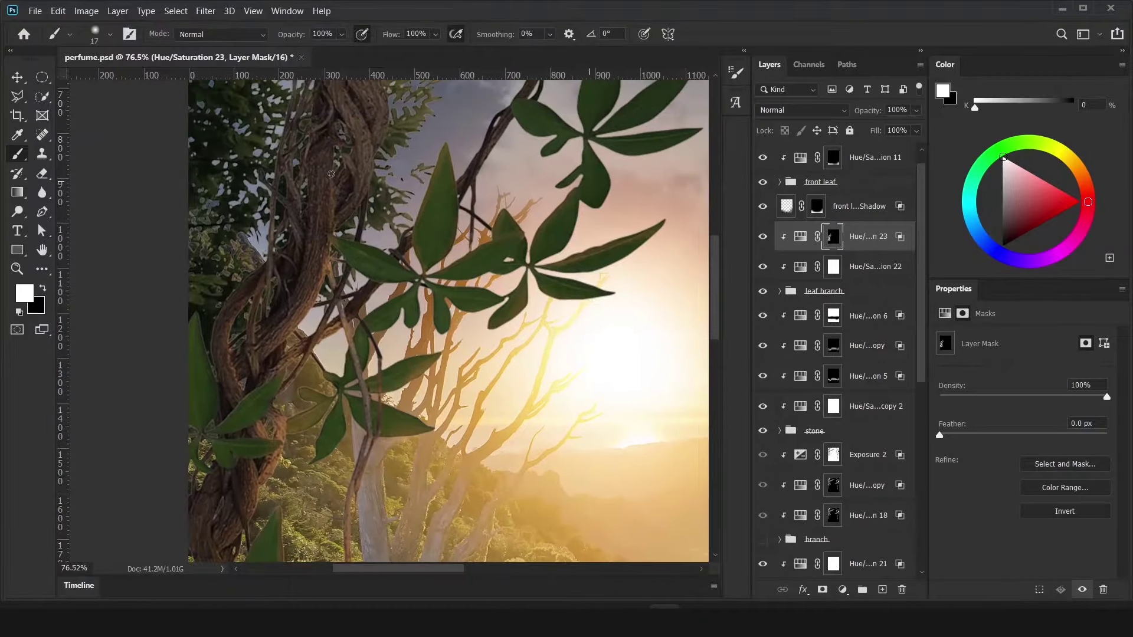
pyautogui.moveTo(363, 143); pyautogui.dragTo(328, 267)
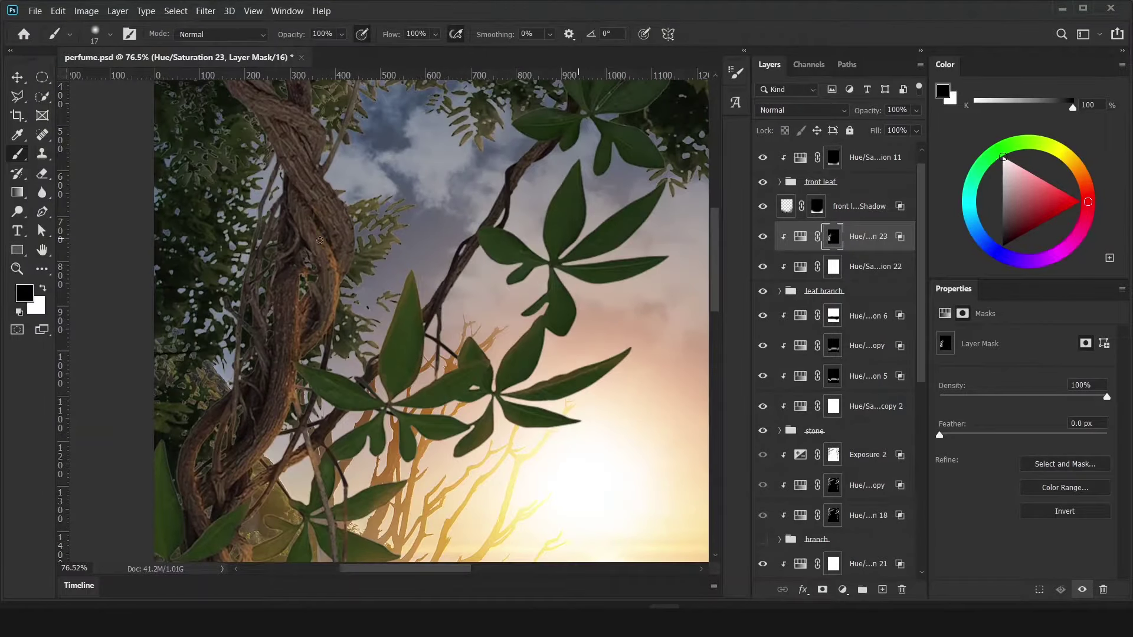
# - Paint the Hue/Saturation 23 mask across the canopy, working along the leafy branches
pyautogui.press('x')
pyautogui.scroll(3, 326, 263)
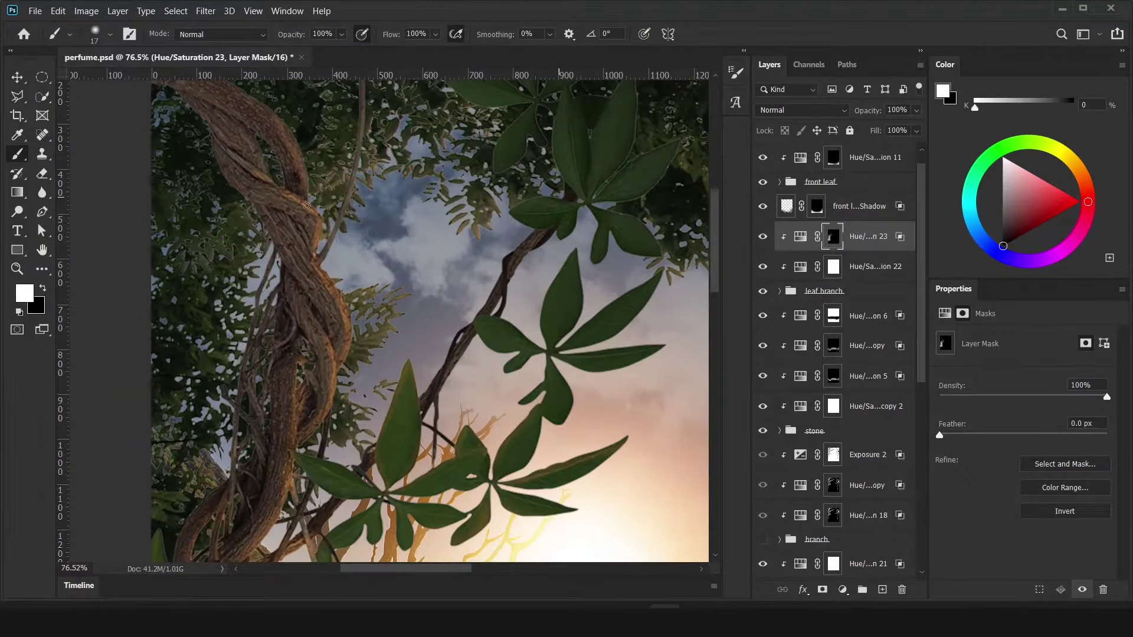
pyautogui.scroll(-4, 313, 286)
pyautogui.hscroll(5, 221, 377)
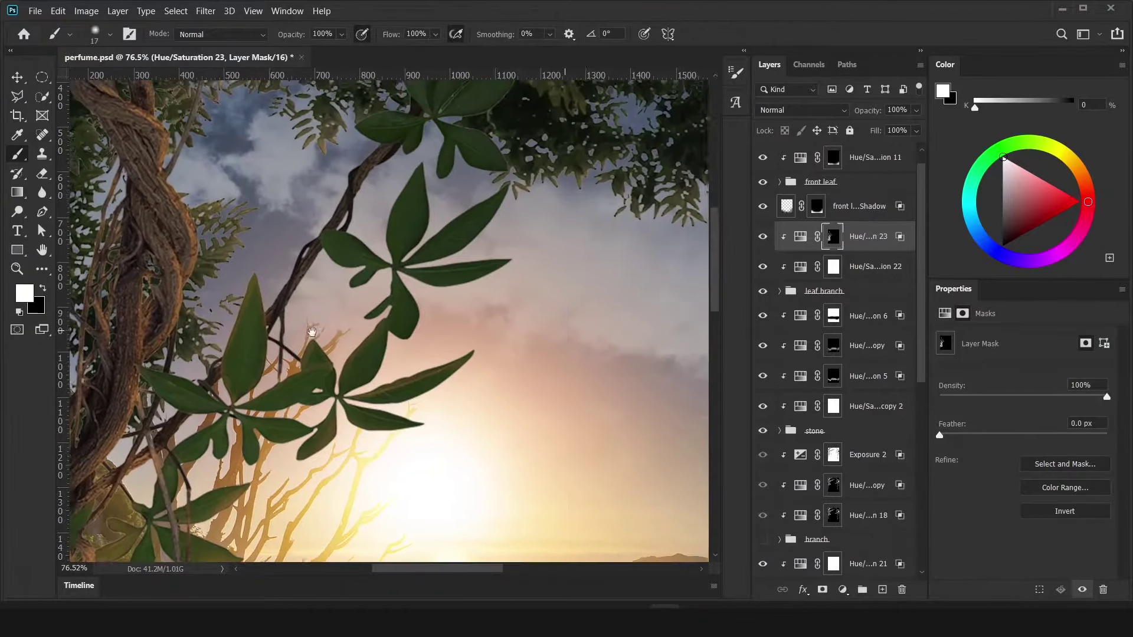
pyautogui.press('x')
pyautogui.scroll(3, 258, 342)
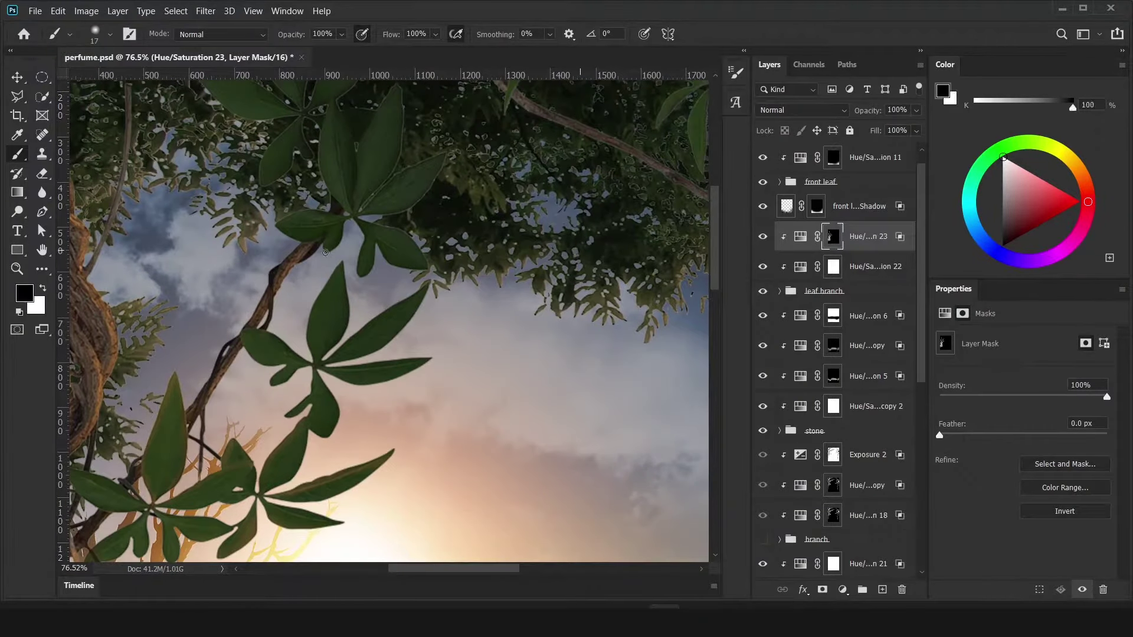
pyautogui.moveTo(376, 252); pyautogui.dragTo(528, 392)
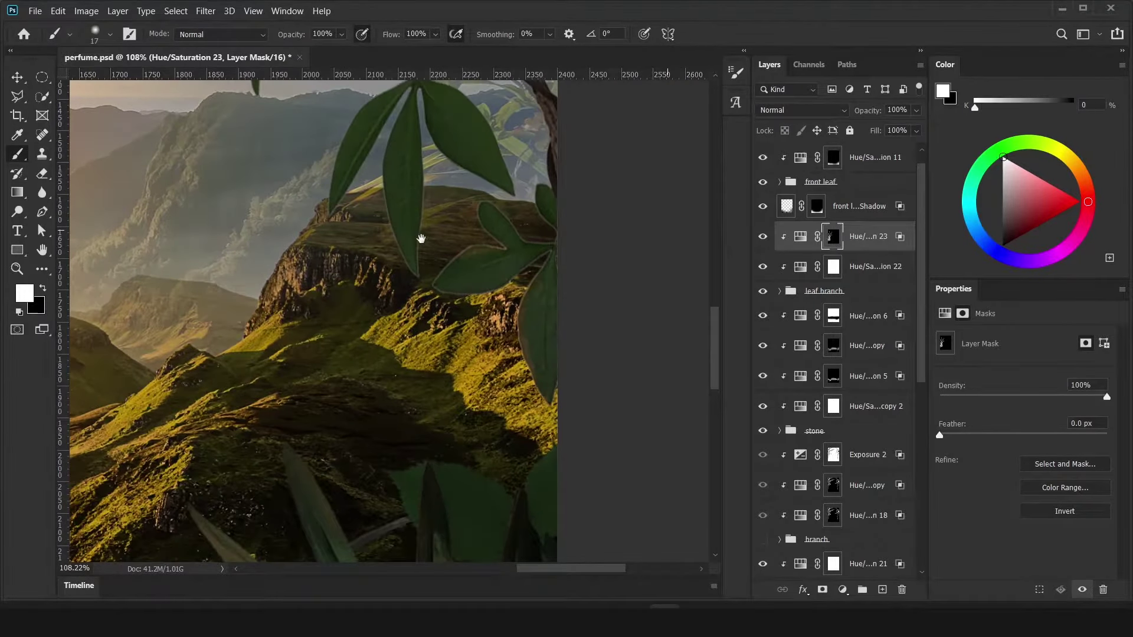
pyautogui.moveTo(421, 238); pyautogui.dragTo(381, 314)
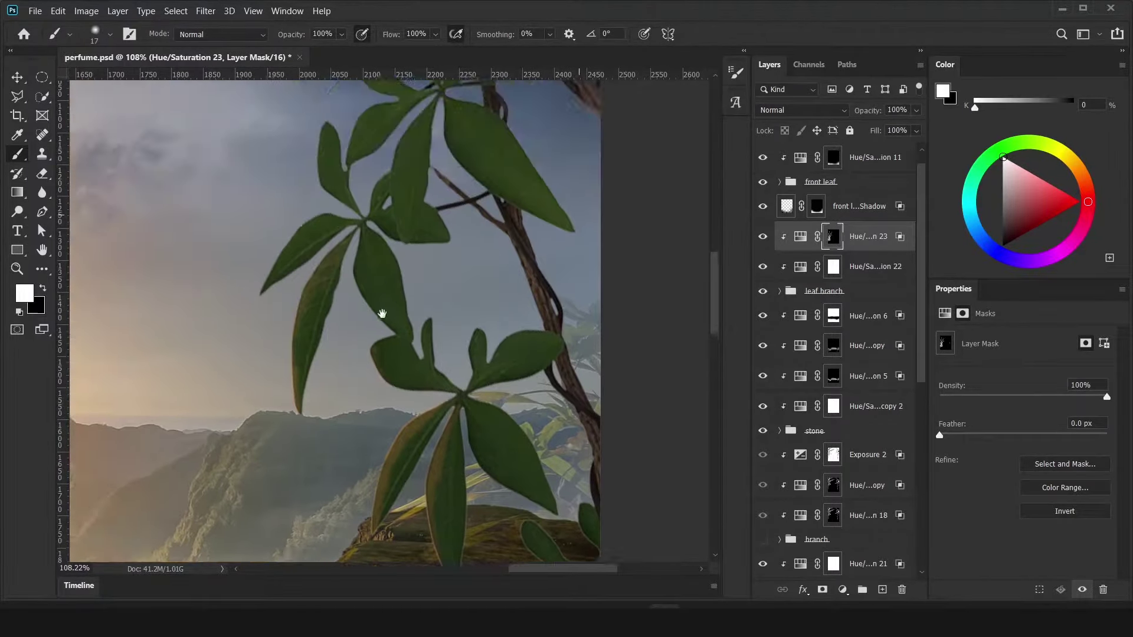
pyautogui.moveTo(382, 314); pyautogui.dragTo(327, 263)
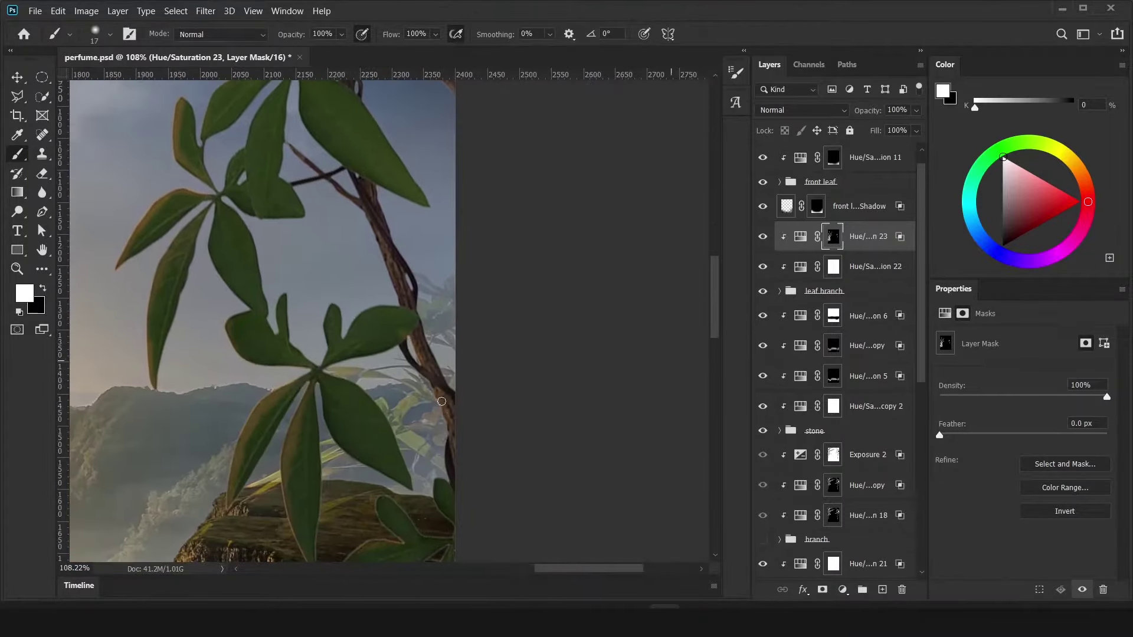
pyautogui.moveTo(312, 163); pyautogui.dragTo(342, 272)
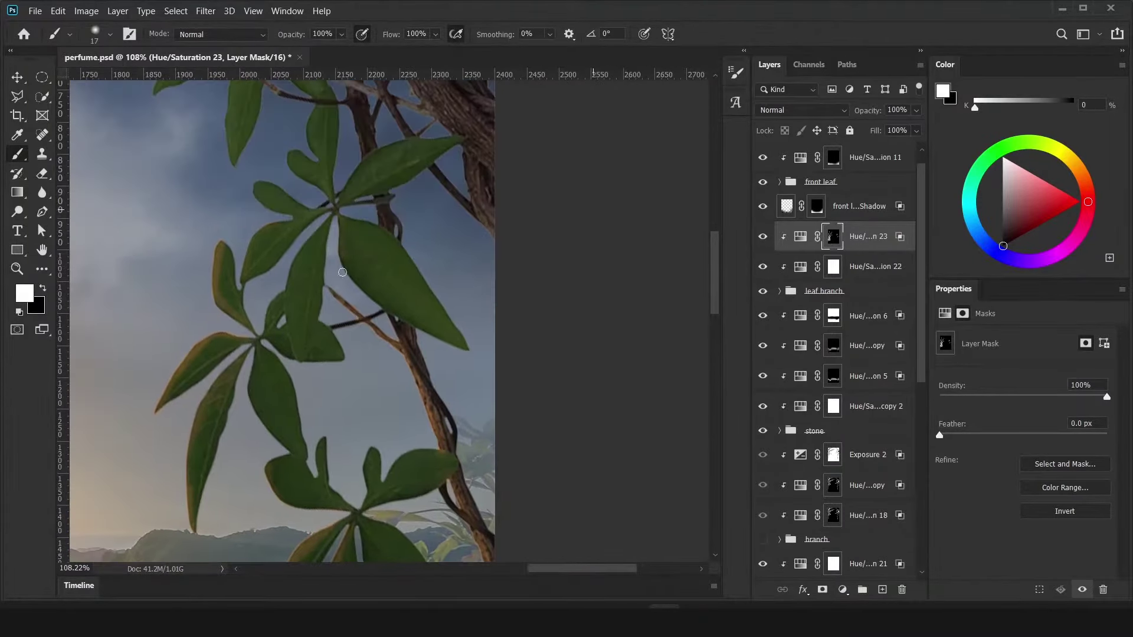
pyautogui.moveTo(379, 185); pyautogui.dragTo(377, 261)
pyautogui.moveTo(360, 171); pyautogui.dragTo(269, 189)
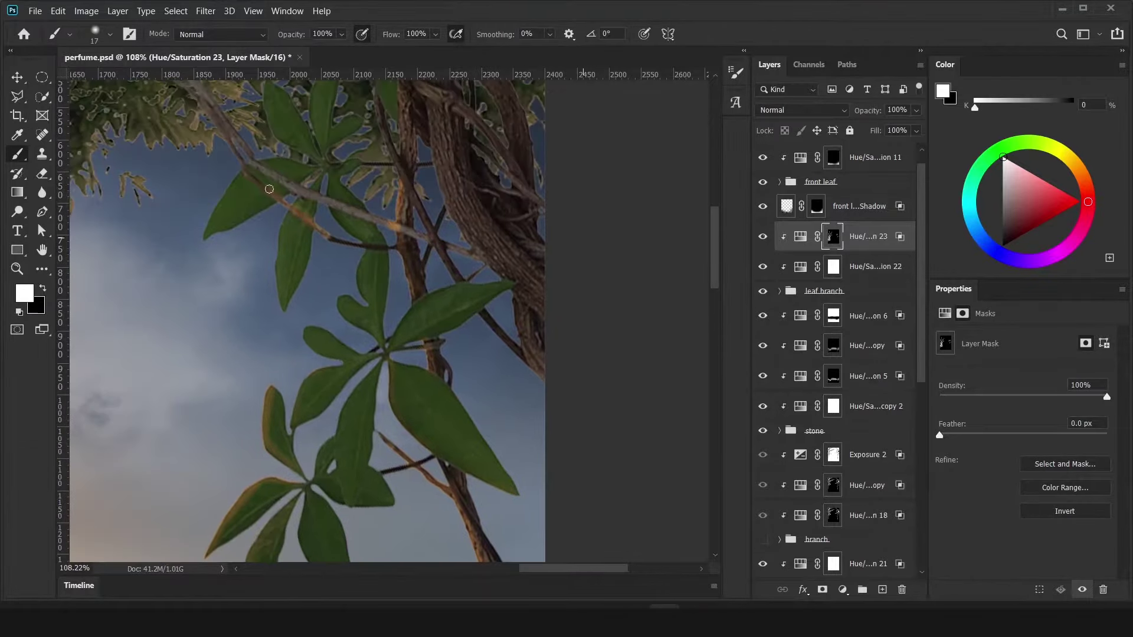
# - Refine the tint mask around the leaves near the tree trunk, alternating black and white
pyautogui.press('x')
pyautogui.keyDown('alt'); pyautogui.scroll(-1, 368, 248); pyautogui.keyUp('alt')
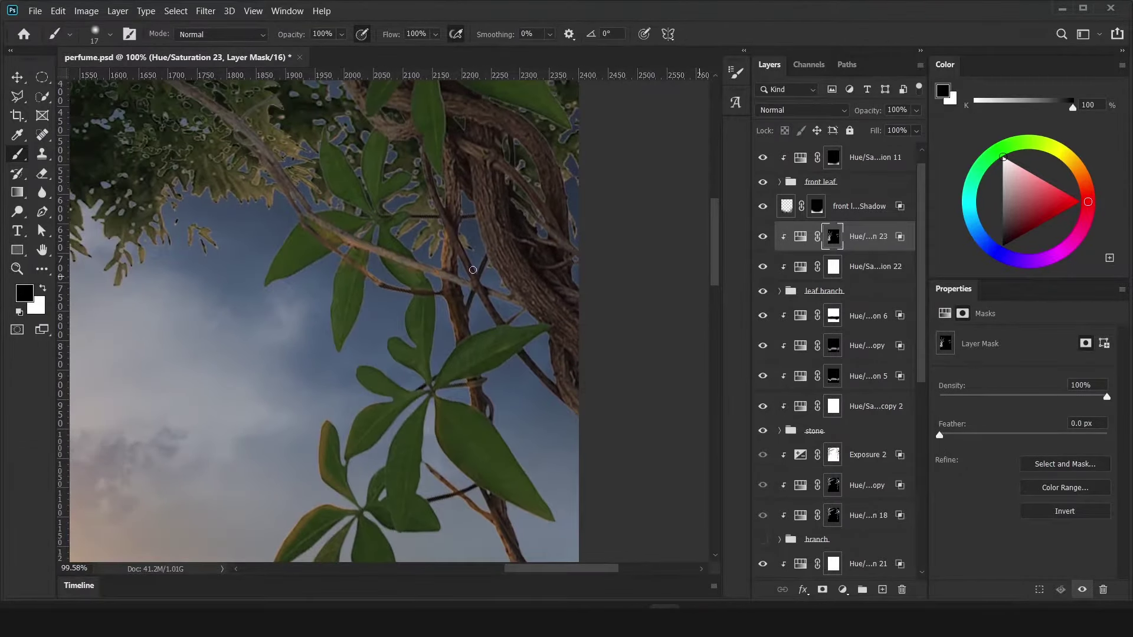
pyautogui.moveTo(493, 318); pyautogui.dragTo(382, 289)
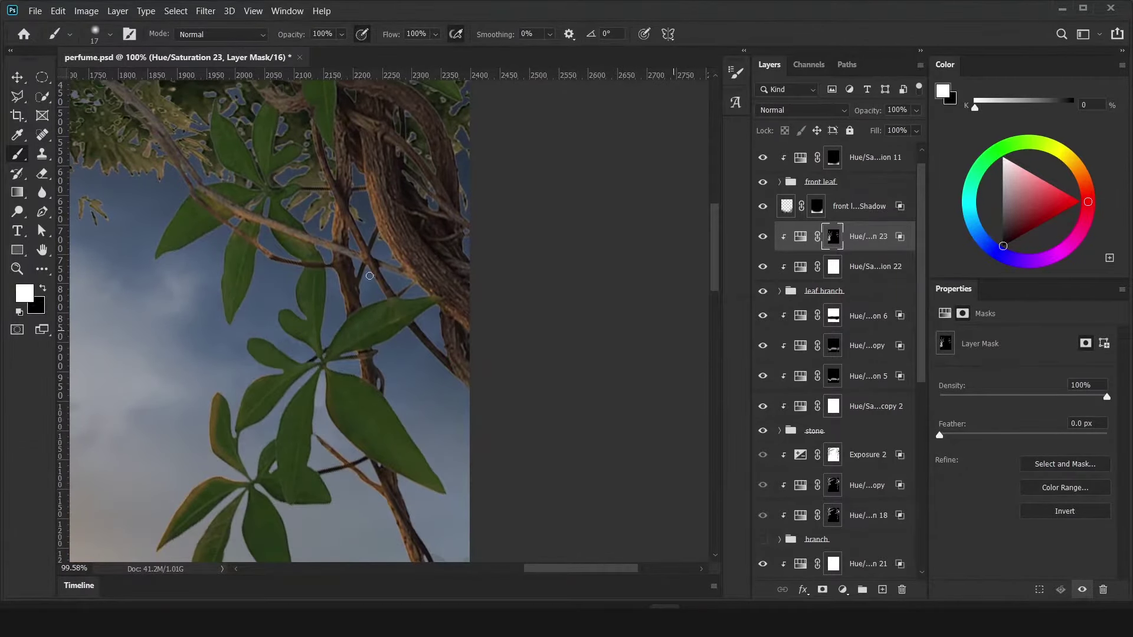
pyautogui.scroll(3, 455, 355)
pyautogui.hscroll(-3, 338, 228)
pyautogui.scroll(2, 338, 228)
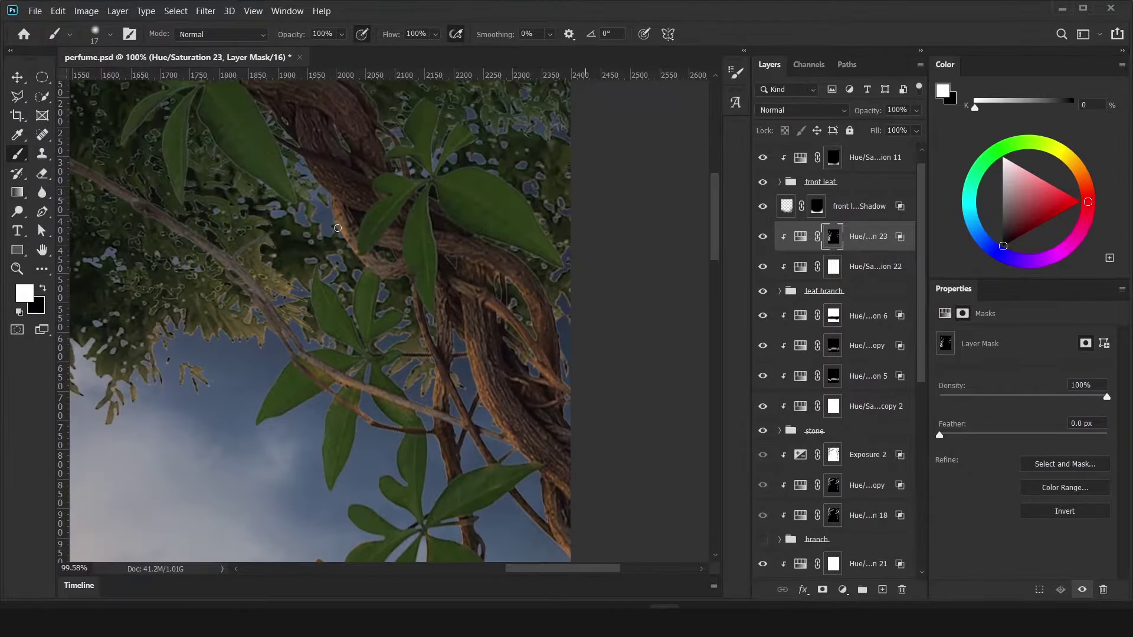
pyautogui.scroll(-5, 256, 235)
pyautogui.scroll(4, 287, 232)
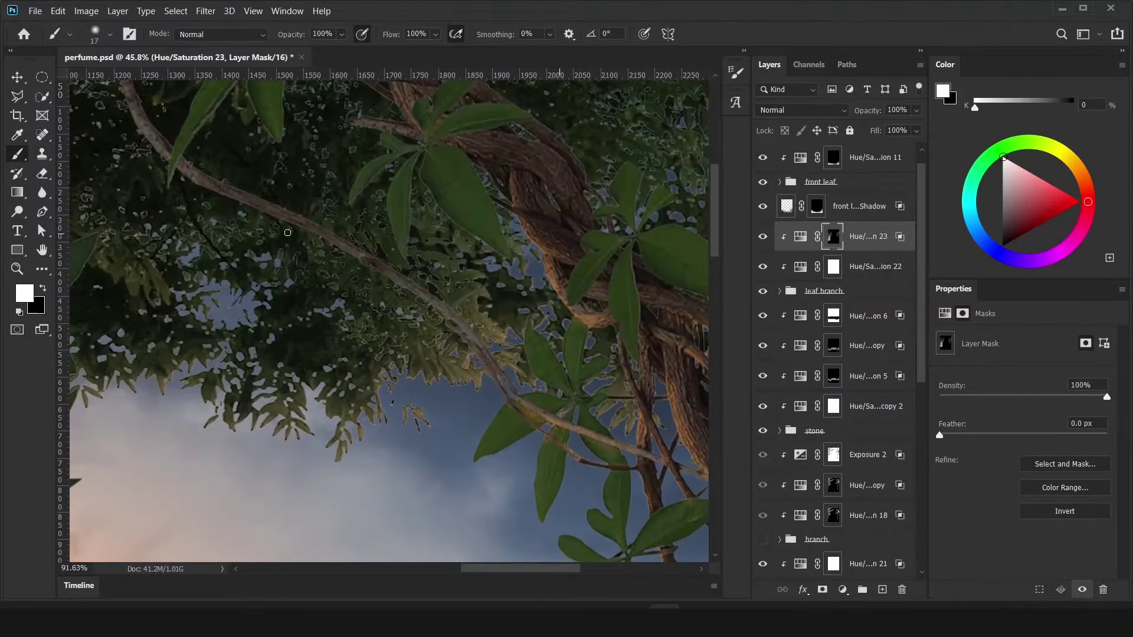
pyautogui.scroll(-3, 416, 299)
pyautogui.hscroll(3, 422, 289)
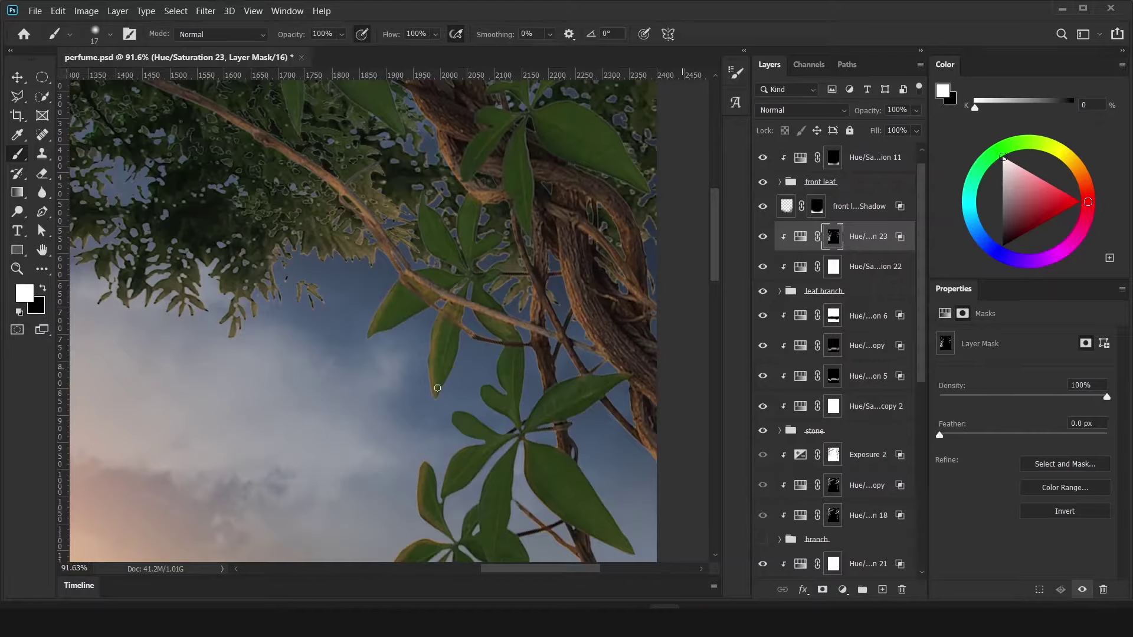
pyautogui.scroll(-6, 438, 388)
# - Duplicate Hue/Saturation 23 at 50% opacity, adjust the copy's colour, and save the document
pyautogui.press('v')
pyautogui.scroll(3, 341, 271)
pyautogui.scroll(2, 342, 271)
pyautogui.click(862, 238)
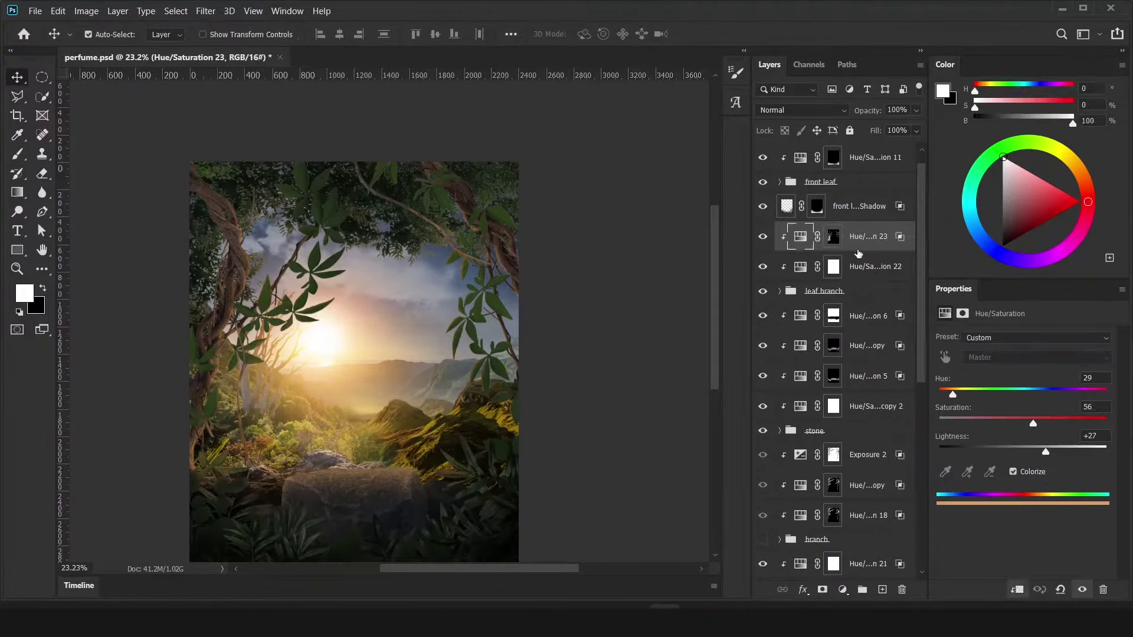
pyautogui.hotkey('ctrl', 'j')
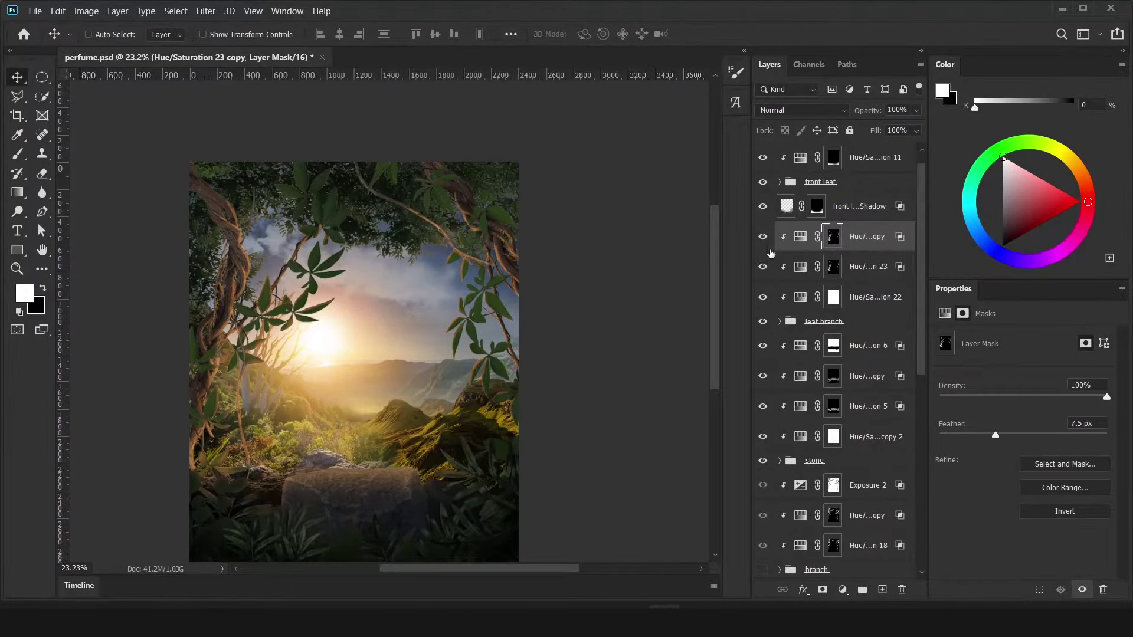
pyautogui.press('5')
pyautogui.click(801, 236)
pyautogui.moveTo(431, 388); pyautogui.dragTo(470, 387)
pyautogui.hotkey('ctrl', 's')
# - Add an Exposure 3 adjustment at -1.03 to darken the scene
pyautogui.click(843, 589)
pyautogui.click(873, 410)
pyautogui.doubleClick(885, 199)
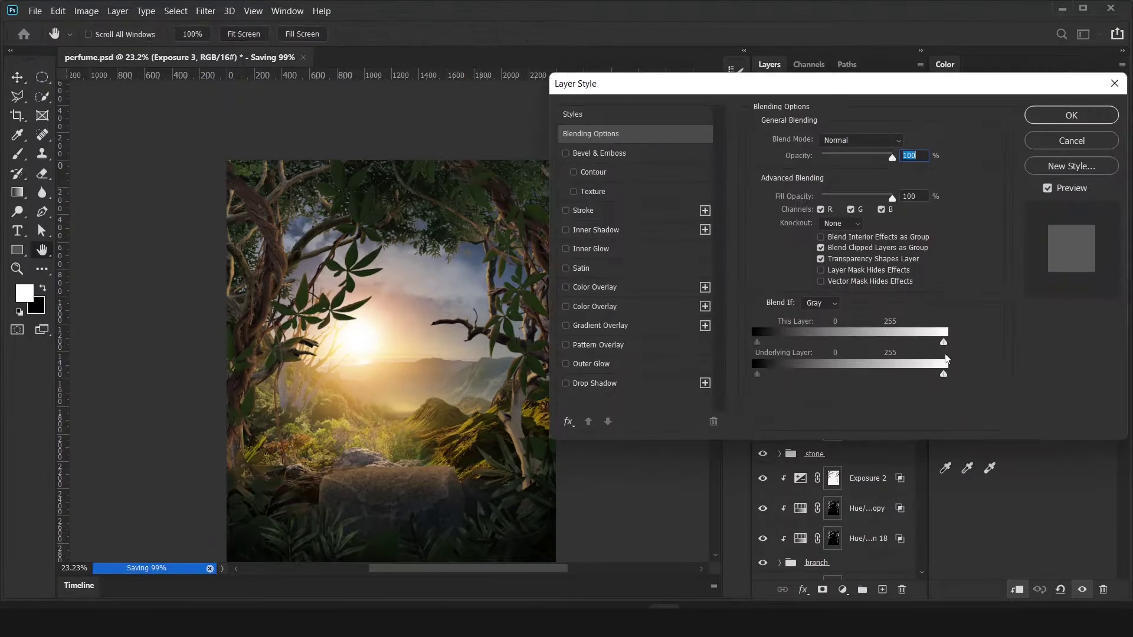
pyautogui.press('Escape')
pyautogui.press('v')
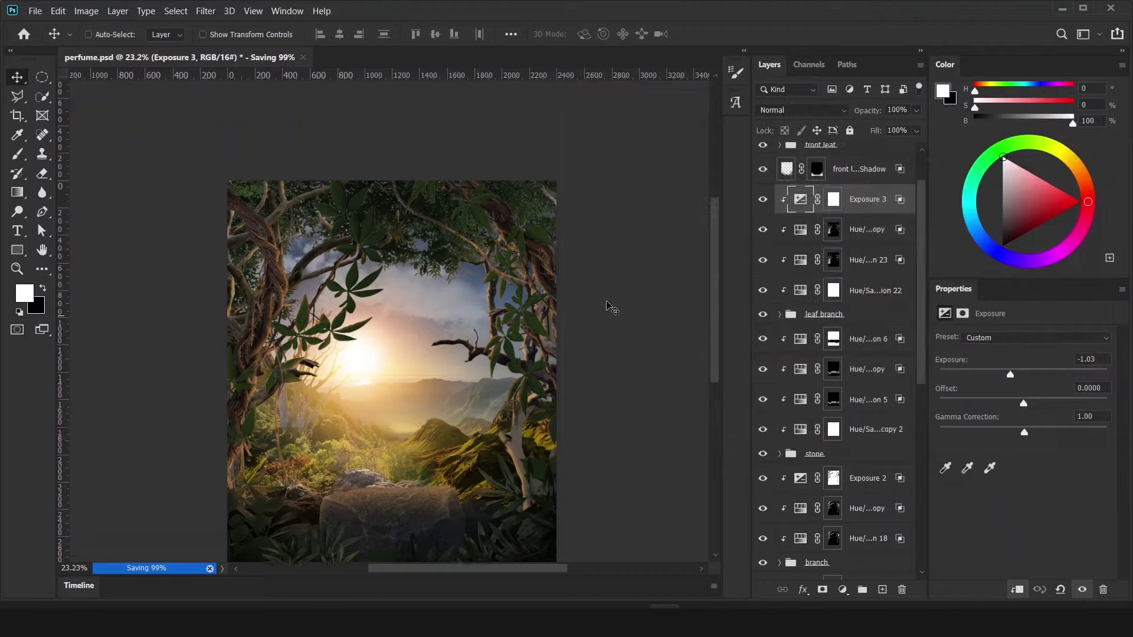
pyautogui.scroll(2, 611, 308)
pyautogui.keyDown('ctrl'); pyautogui.click(525, 329); pyautogui.keyUp('ctrl')
# - Create Layer 2 and Layer 3 beneath main product and set up a black shadow brush
pyautogui.scroll(3, 474, 407)
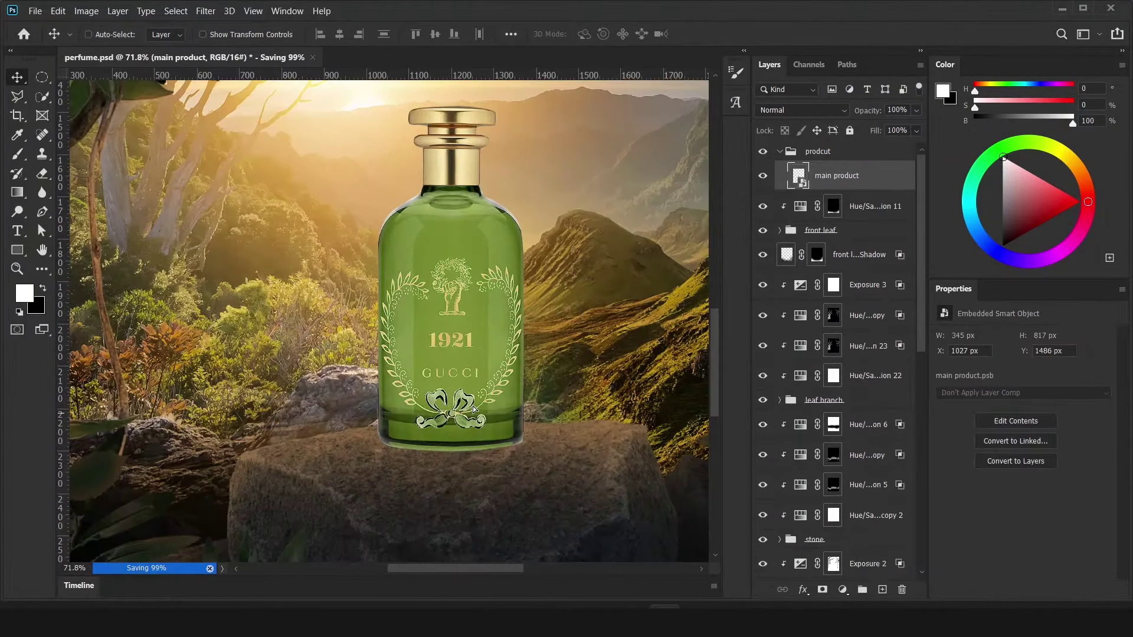
pyautogui.hotkey('ctrl', 'shift', 'alt', 'e')
pyautogui.moveTo(871, 206); pyautogui.dragTo(851, 185)
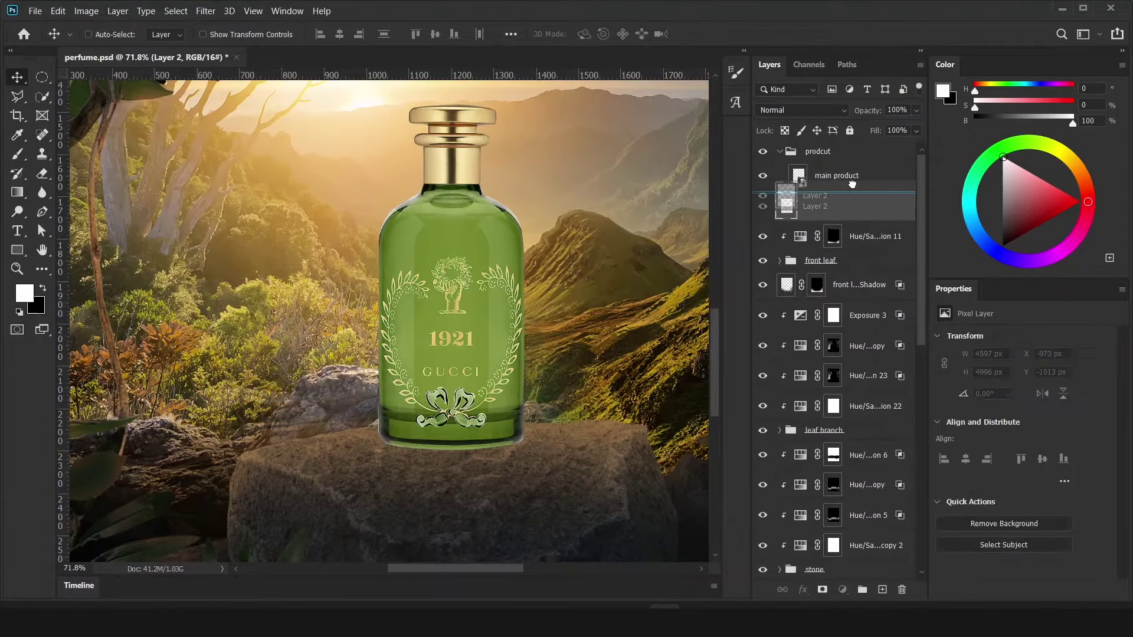
pyautogui.press('b')
pyautogui.rightClick(478, 361)
pyautogui.press('Return')
pyautogui.hotkey('ctrl', 'shift', 'alt', 'n')
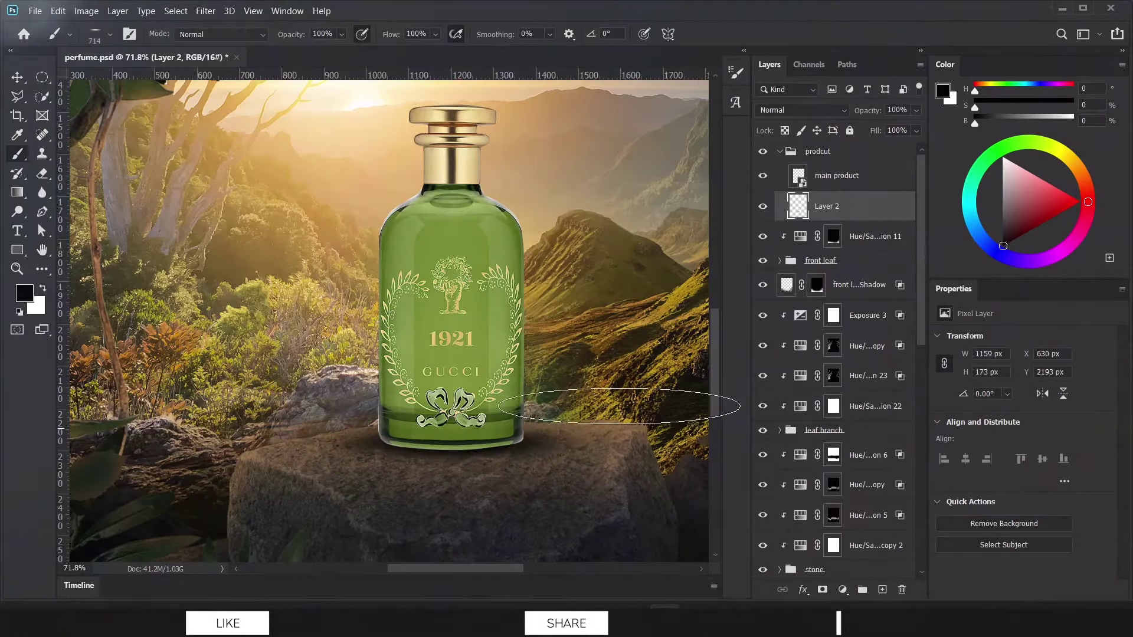
pyautogui.press('x')
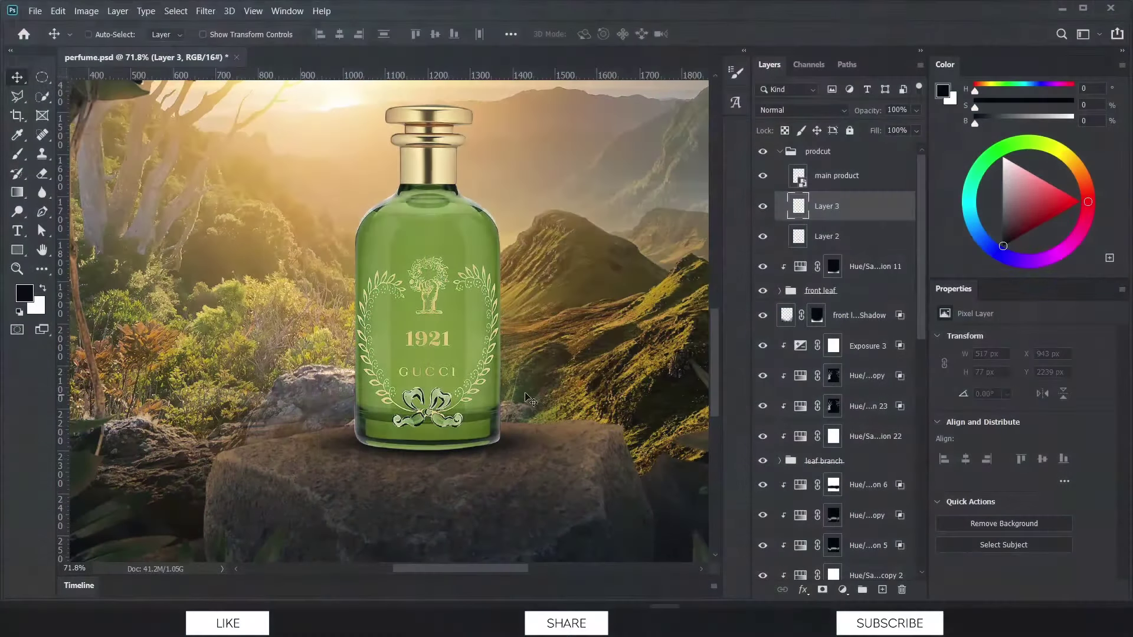
# - Add a clipped Hue/Saturation 24 at Lightness -93 with its mask inverted to black
pyautogui.click(837, 175)
pyautogui.click(842, 589)
pyautogui.click(861, 447)
pyautogui.moveTo(1023, 449); pyautogui.dragTo(945, 453)
pyautogui.hotkey('ctrl', 'i')
pyautogui.press('b')
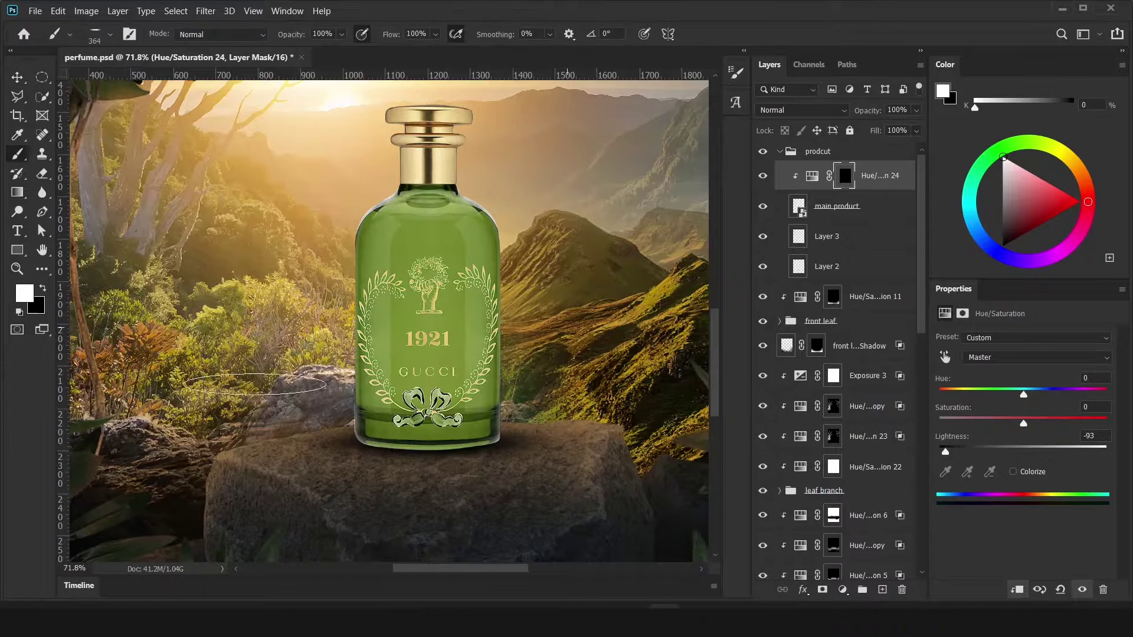
pyautogui.rightClick(464, 223)
pyautogui.press('Escape')
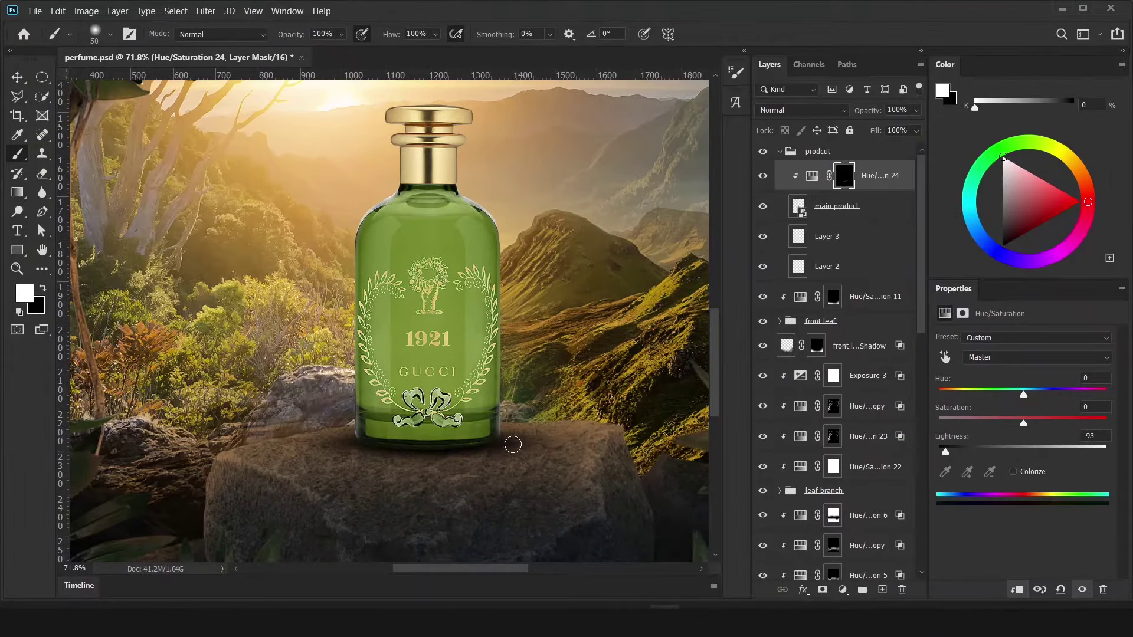
pyautogui.press('v')
pyautogui.scroll(-2, 384, 318)
pyautogui.scroll(-5, 838, 354)
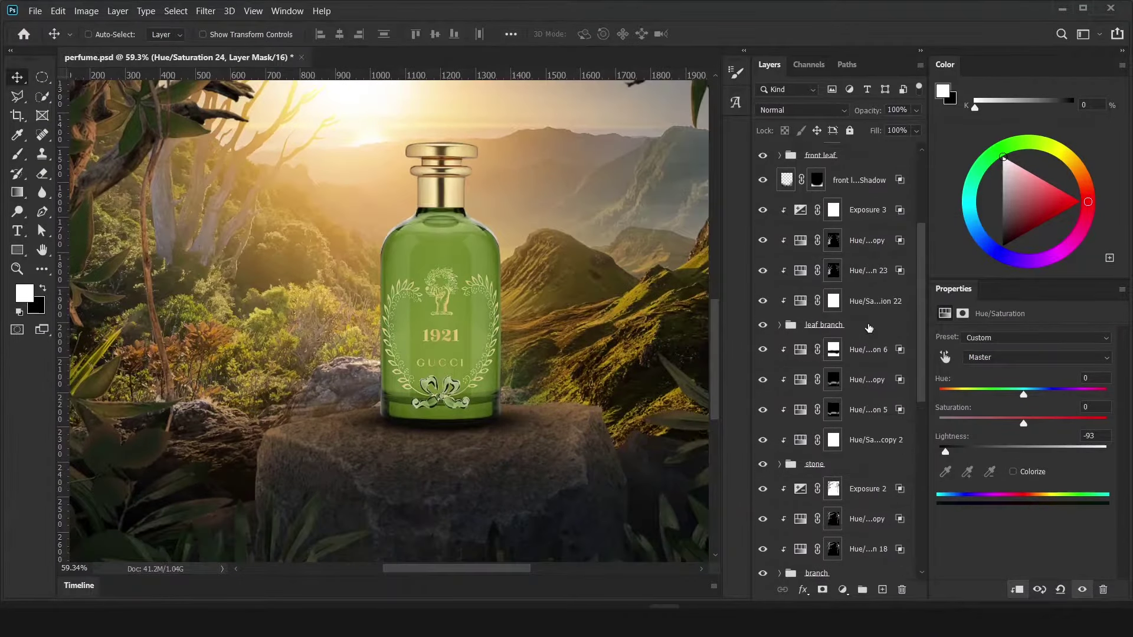
pyautogui.click(867, 294)
pyautogui.click(842, 589)
# - Add Exposure 4 at -3.14 with an inverted mask, filling a lassoed shadow shape on the stone
pyautogui.click(870, 416)
pyautogui.moveTo(1024, 374); pyautogui.dragTo(983, 374)
pyautogui.hotkey('ctrl', 'i')
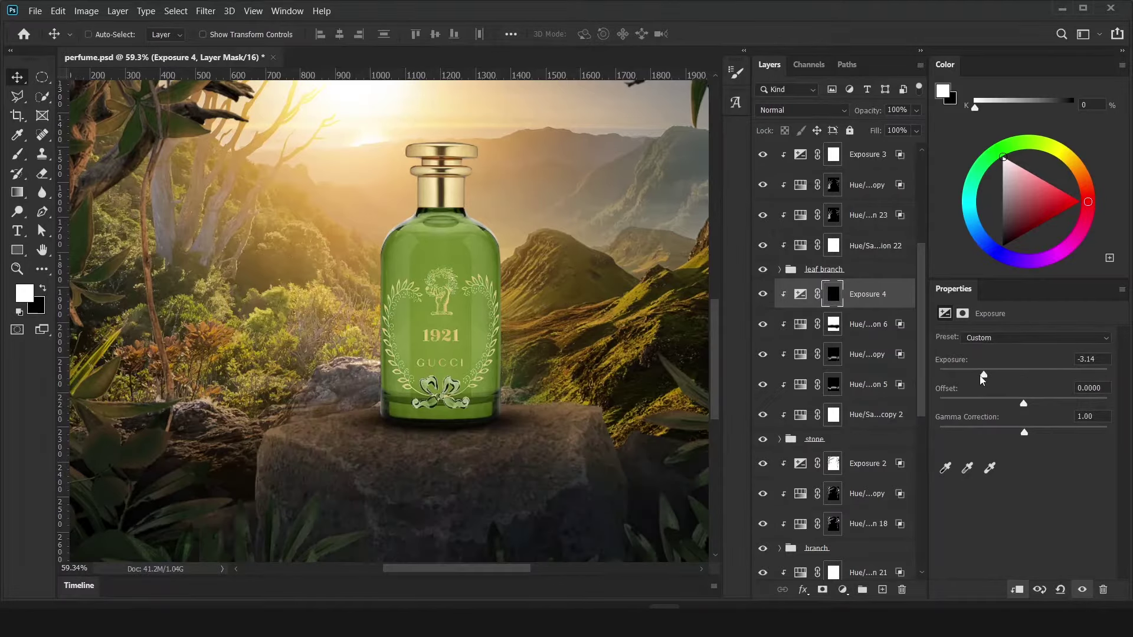
pyautogui.press('l')
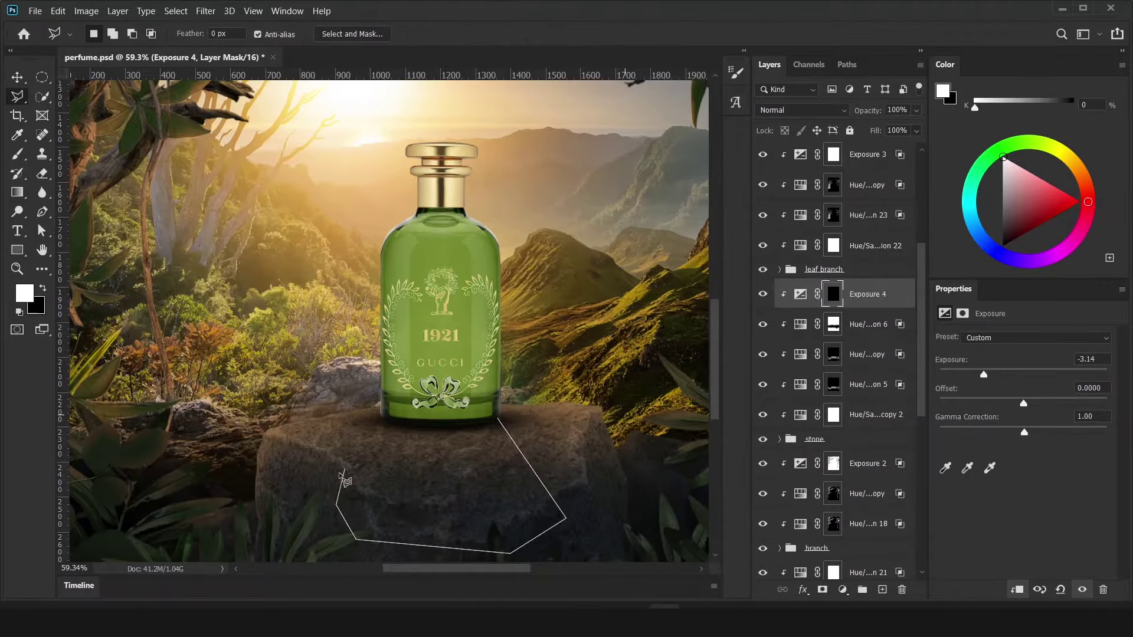
pyautogui.hotkey('alt', 'BackSpace')
pyautogui.hotkey('ctrl', 'd')
# - Soften the shadow's edges across the stone and near the bottle's base with the brush
pyautogui.press('b')
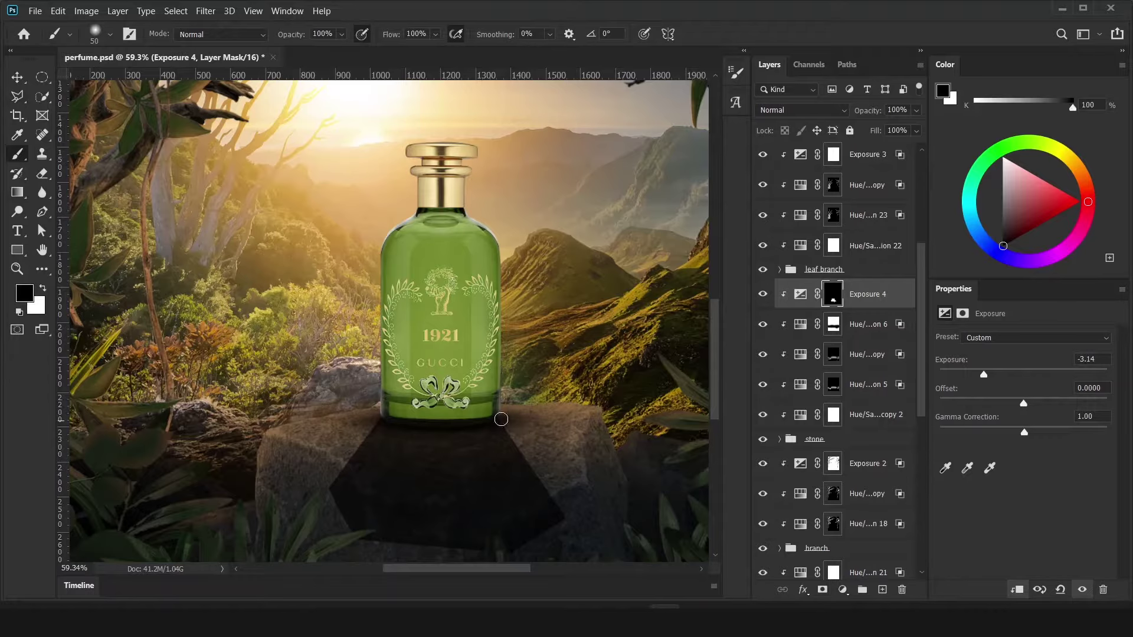
pyautogui.moveTo(533, 448)
pyautogui.mouseDown()
pyautogui.moveTo(531, 544)
pyautogui.moveTo(307, 531)
pyautogui.mouseUp()
pyautogui.moveTo(449, 448); pyautogui.dragTo(379, 399)
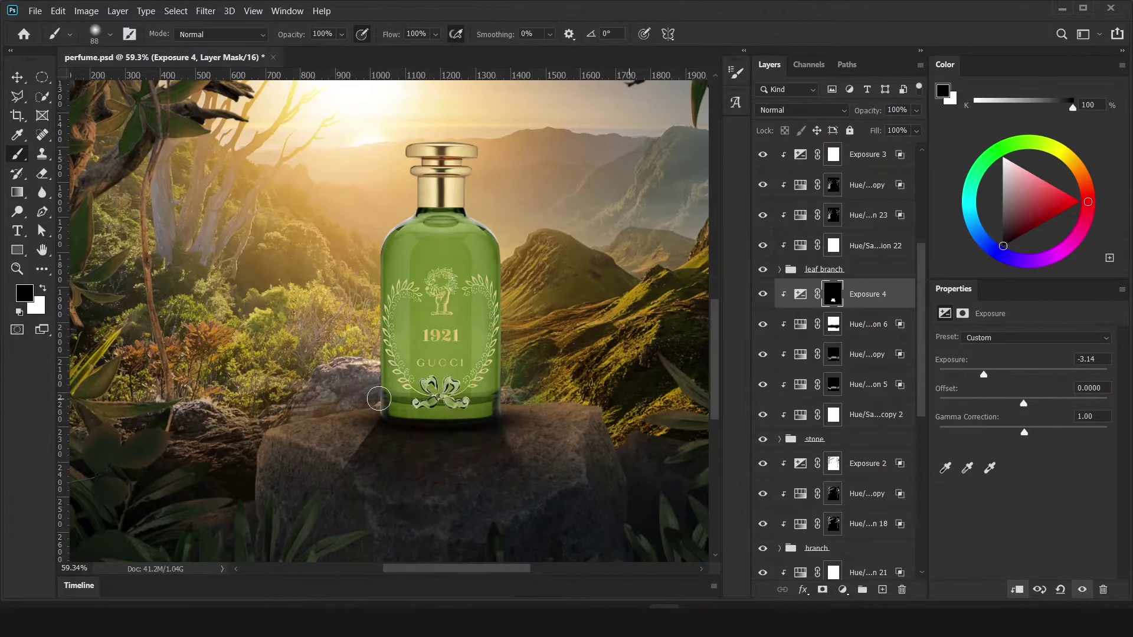
pyautogui.scroll(-3, 368, 410)
pyautogui.scroll(3, 270, 315)
pyautogui.scroll(2, 270, 316)
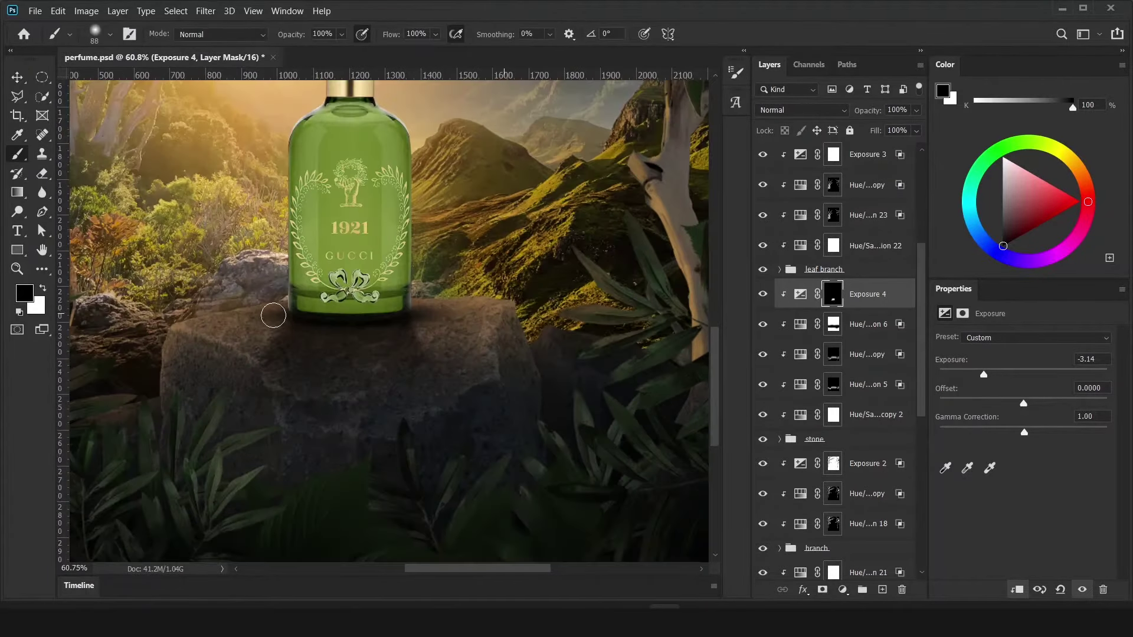
pyautogui.scroll(-4, 425, 393)
# - Add an Exposure 5 adjustment above the bottle, darkened to -2.38
pyautogui.press('v')
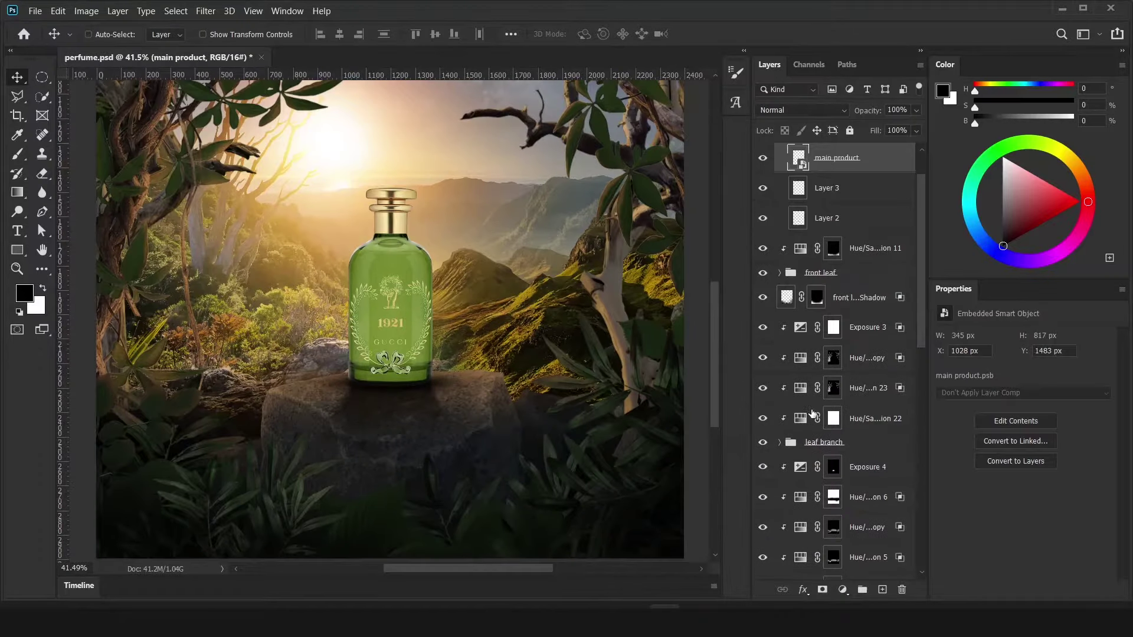
pyautogui.click(842, 590)
pyautogui.click(868, 420)
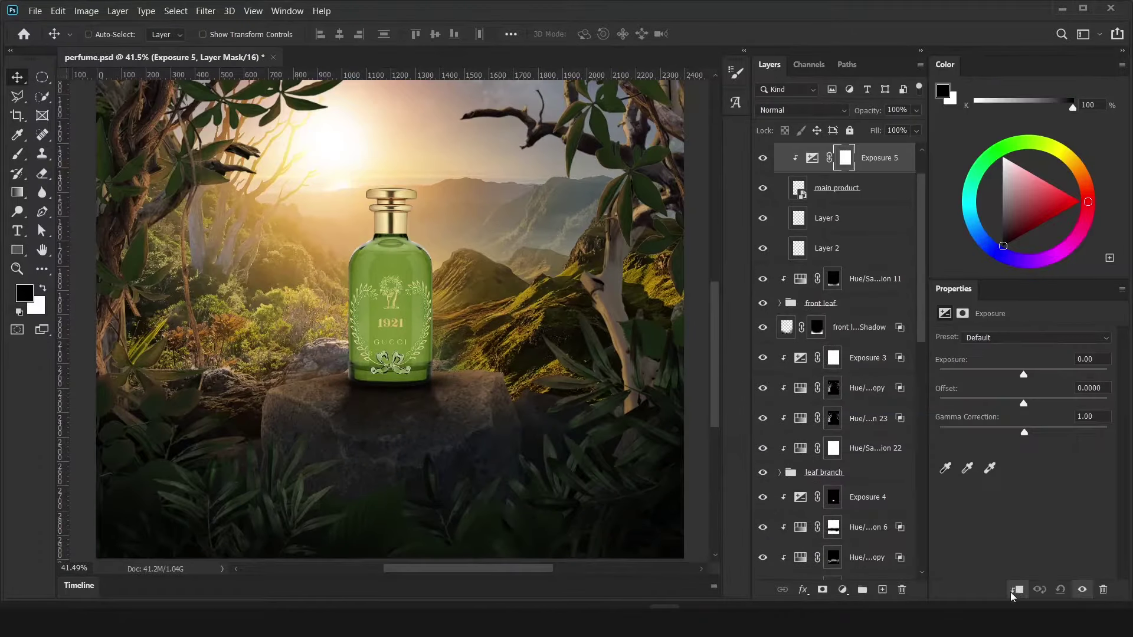
pyautogui.moveTo(1024, 374); pyautogui.dragTo(994, 377)
# - Paint the Exposure 5 mask onto the bottle, adjusting brush size and colours
pyautogui.press('b')
pyautogui.scroll(2, 322, 319)
pyautogui.scroll(2, 322, 319)
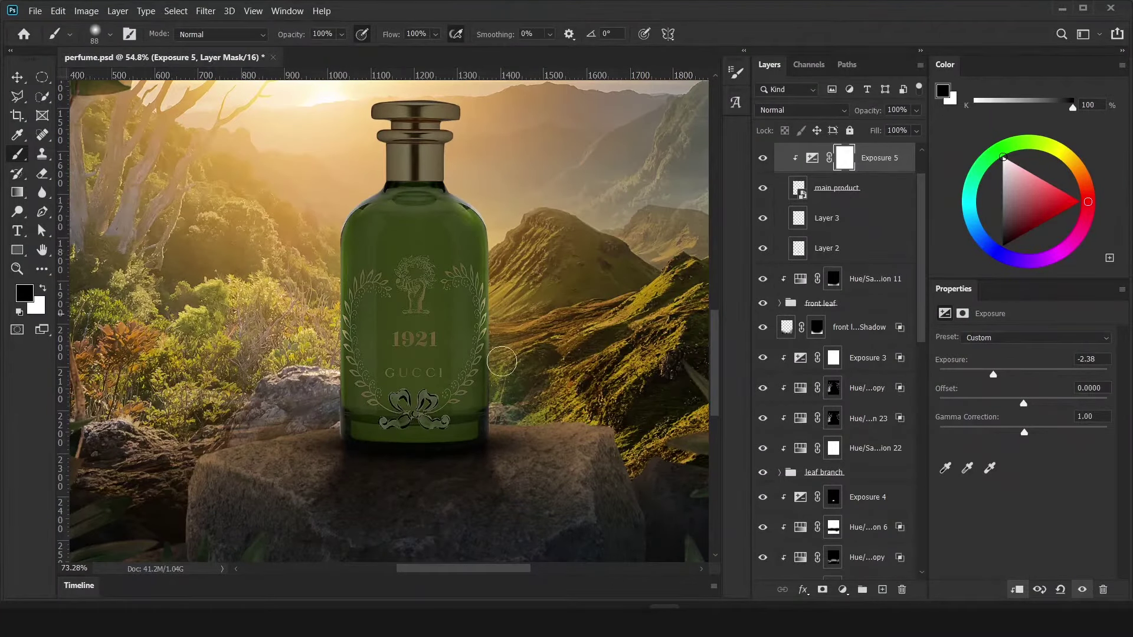
pyautogui.moveTo(502, 361); pyautogui.dragTo(495, 425)
pyautogui.press('x')
pyautogui.scroll(2, 350, 269)
pyautogui.moveTo(471, 303); pyautogui.dragTo(451, 272)
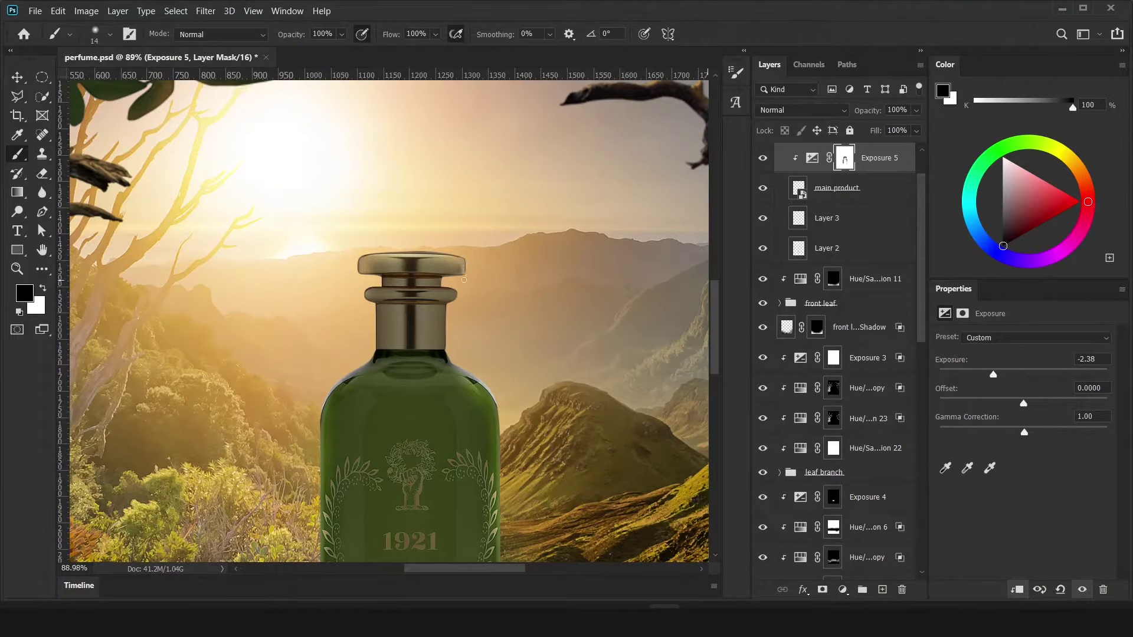
pyautogui.rightClick(447, 335)
pyautogui.press('Return')
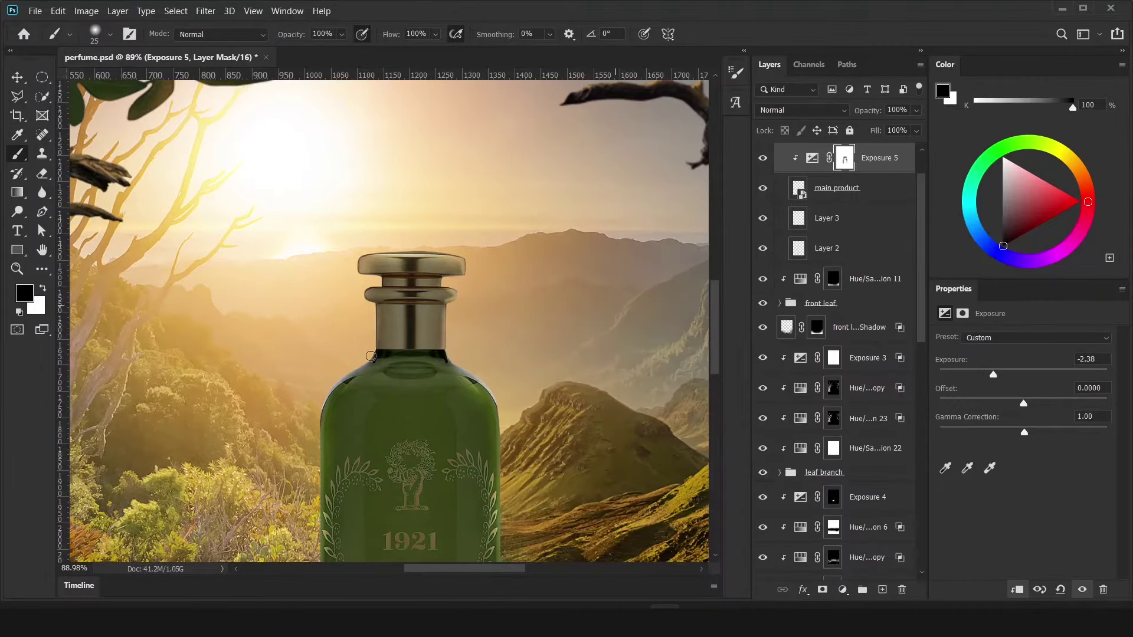
# - Fit the whole image in view with Ctrl+0 and begin a new adjustment layer
pyautogui.press('x')
pyautogui.hotkey('ctrl', '0')
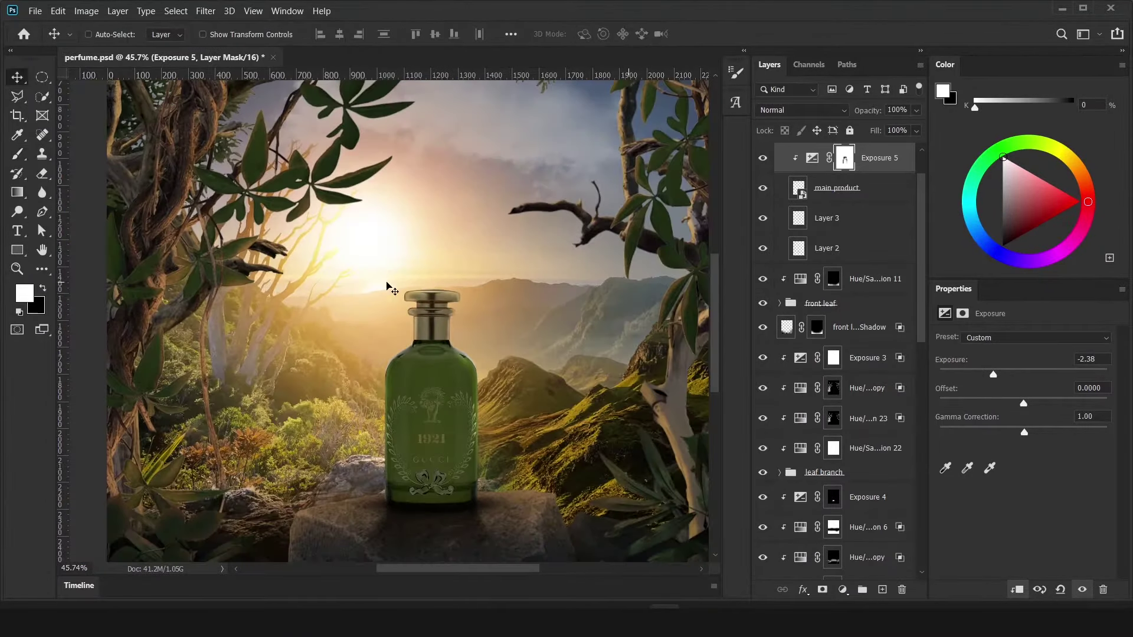
pyautogui.press('v')
pyautogui.click(844, 157)
# - Add a colorized Hue/Saturation 25 above Exposure 5, limited to the bottle's brighter tones via Blend If
pyautogui.click(842, 595)
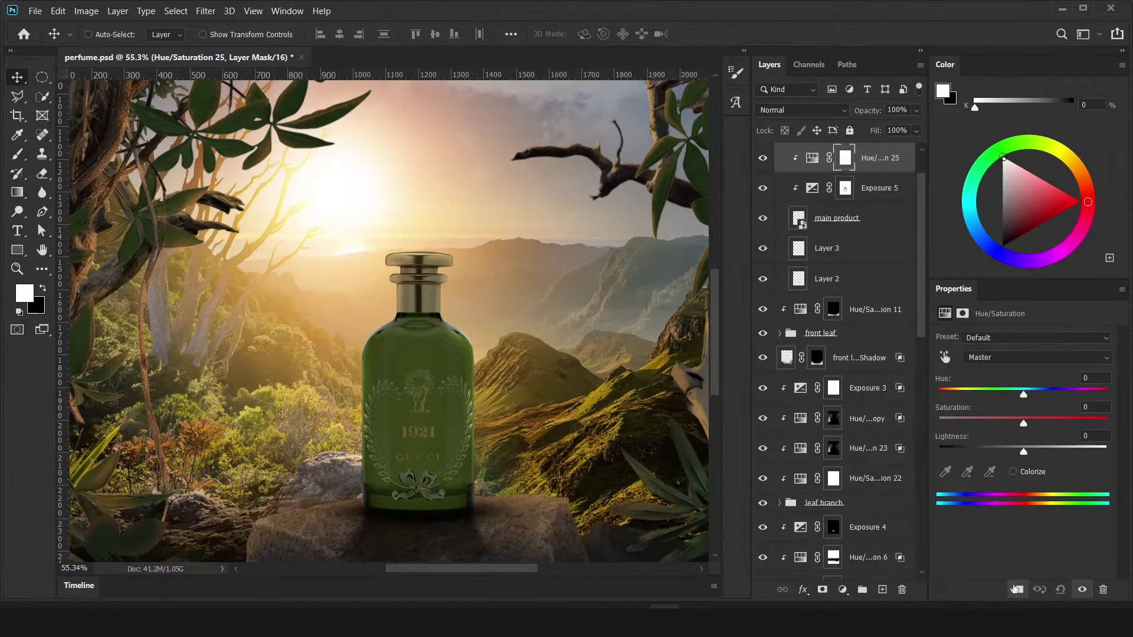
pyautogui.click(873, 444)
pyautogui.doubleClick(913, 167)
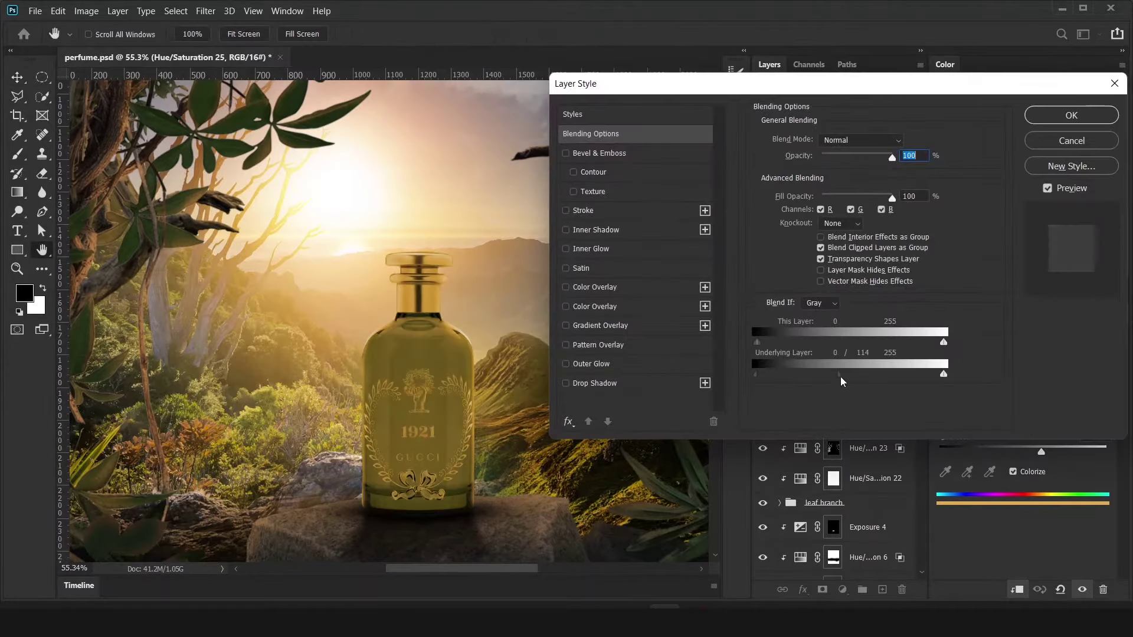
pyautogui.press('Escape')
pyautogui.moveTo(957, 394); pyautogui.dragTo(974, 394)
pyautogui.click(845, 157)
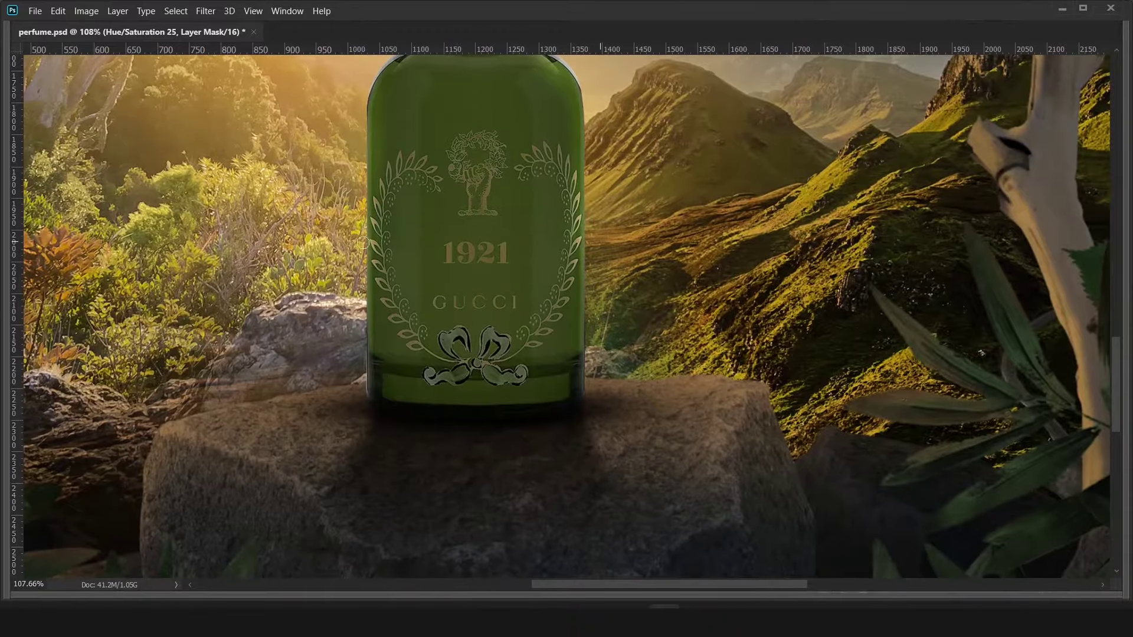
pyautogui.scroll(3, 337, 312)
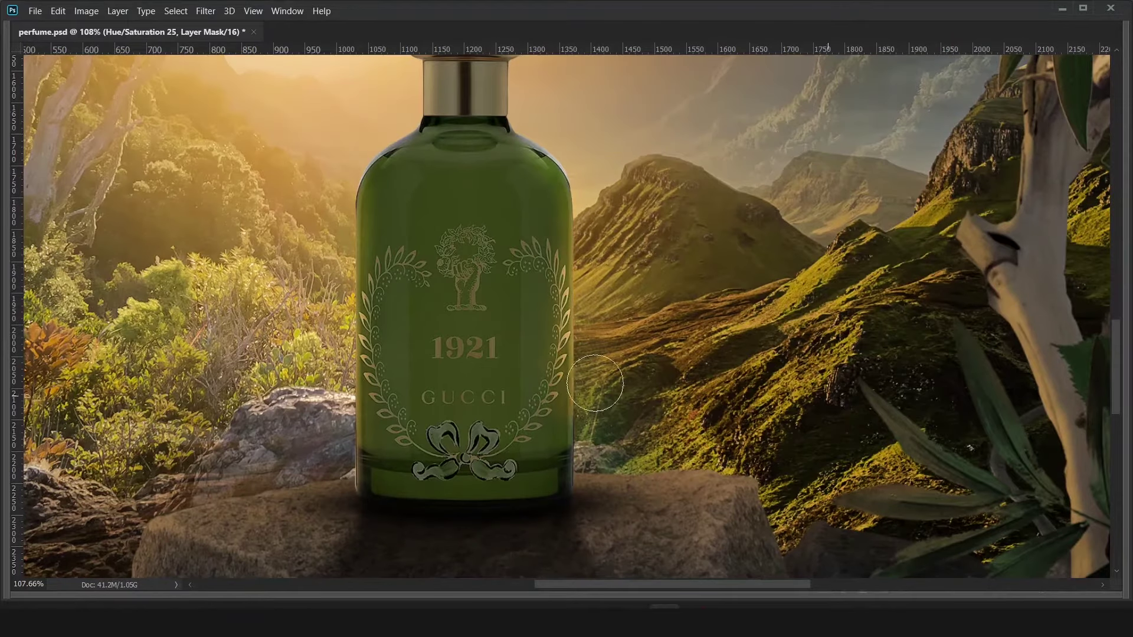
pyautogui.scroll(3, 544, 213)
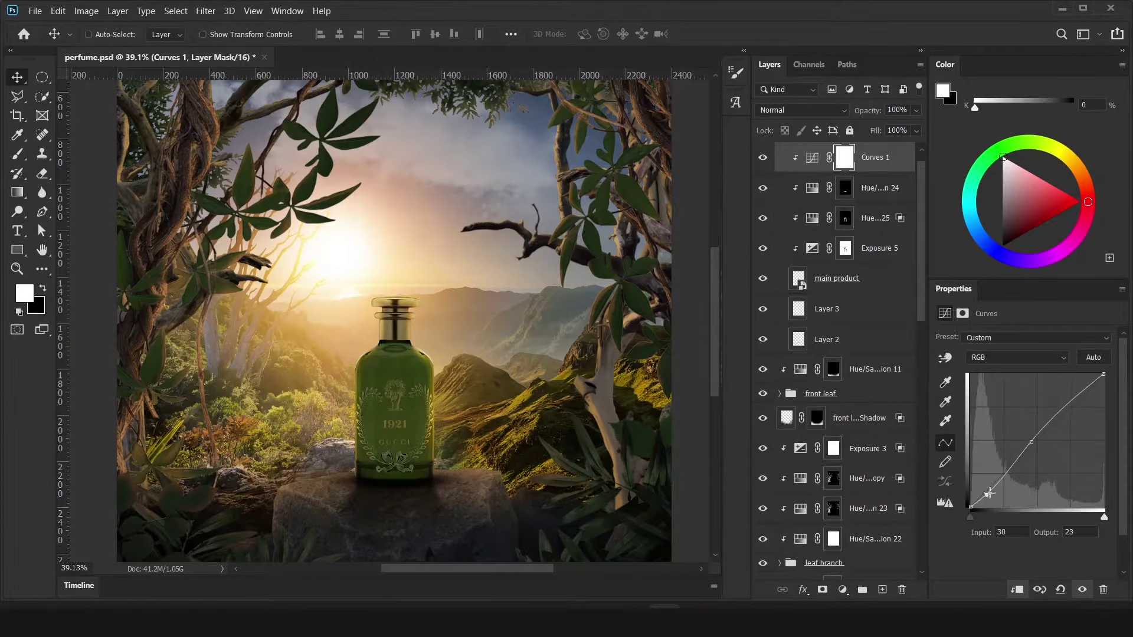
# - Toggle Curves 1 and Hue/Saturation 25 visibility to compare the zoomed-in bottle
pyautogui.click(812, 158)
pyautogui.click(767, 160)
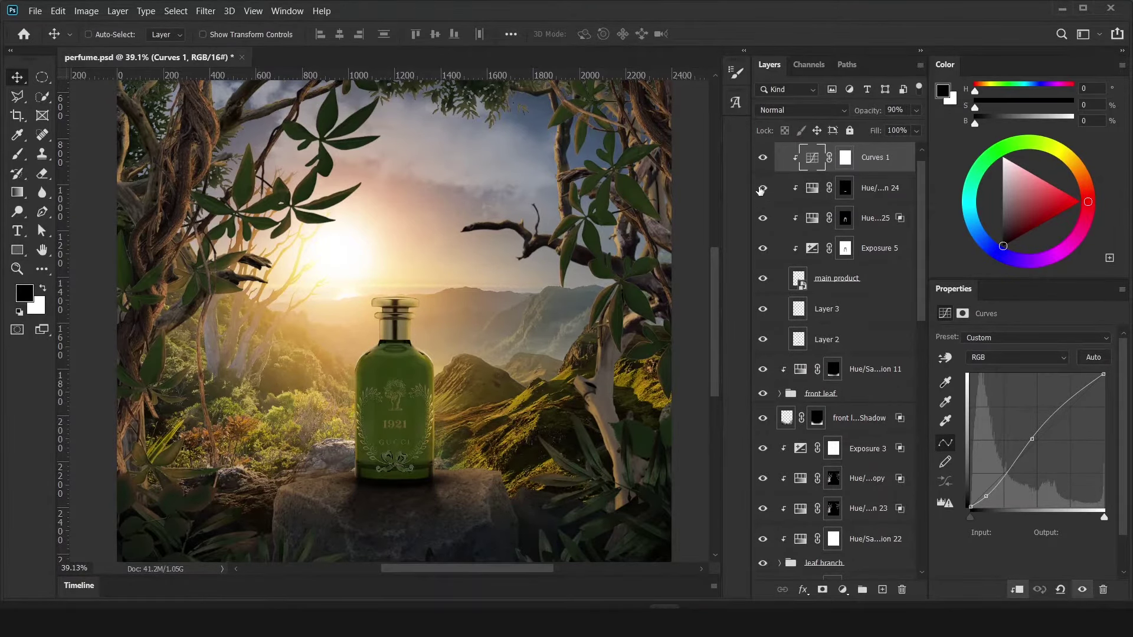
pyautogui.click(763, 219)
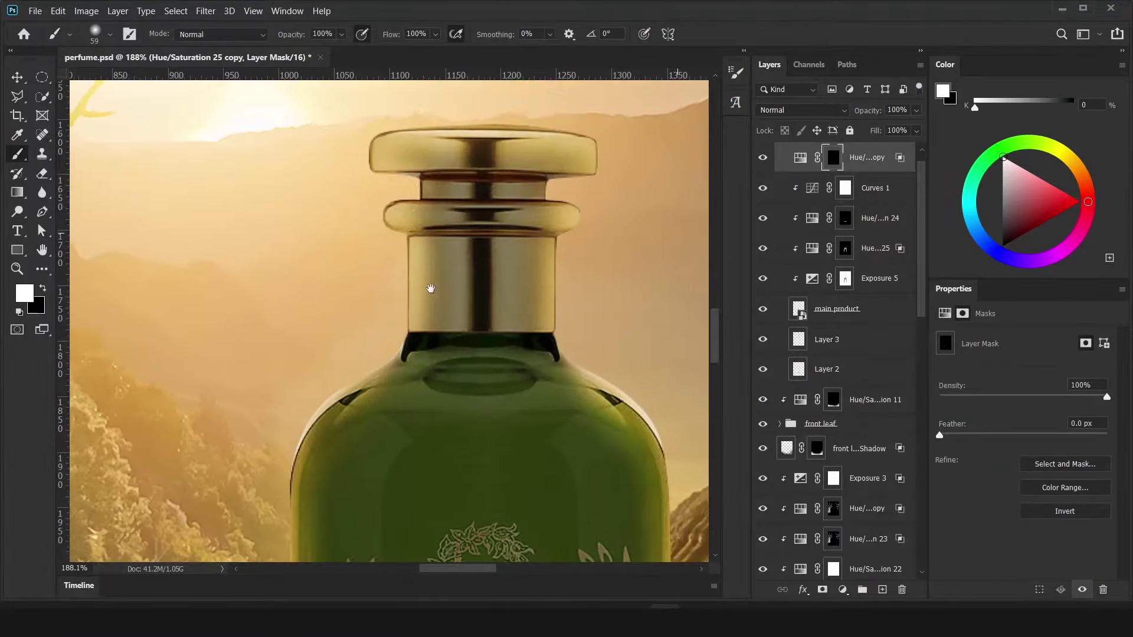
pyautogui.moveTo(415, 204); pyautogui.dragTo(428, 216)
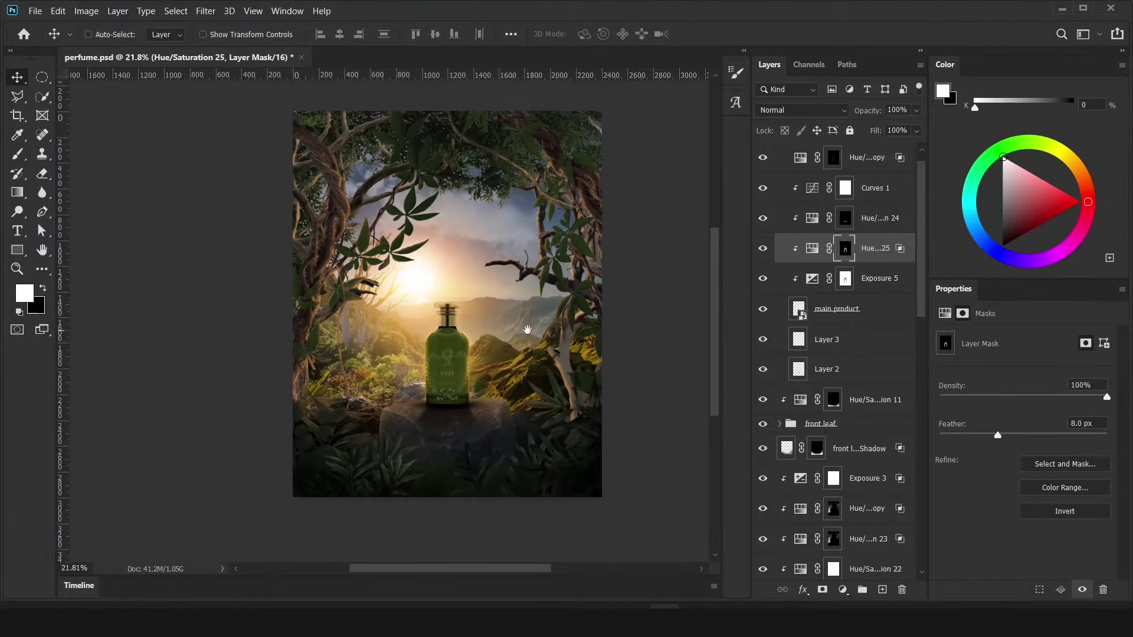
# - Add Exposure 6 above Exposure 4 at about -1.20, with Blend If underlying range split to 51/96
pyautogui.click(843, 590)
pyautogui.click(873, 432)
pyautogui.moveTo(1024, 373); pyautogui.dragTo(1011, 375)
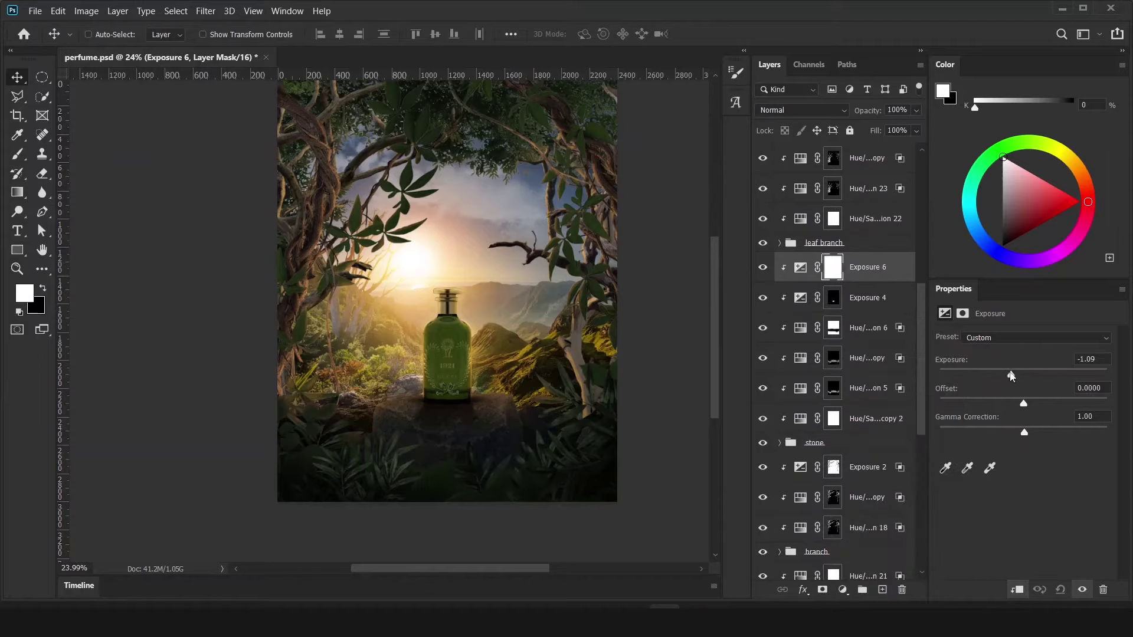
pyautogui.doubleClick(903, 272)
pyautogui.moveTo(758, 374); pyautogui.dragTo(792, 374)
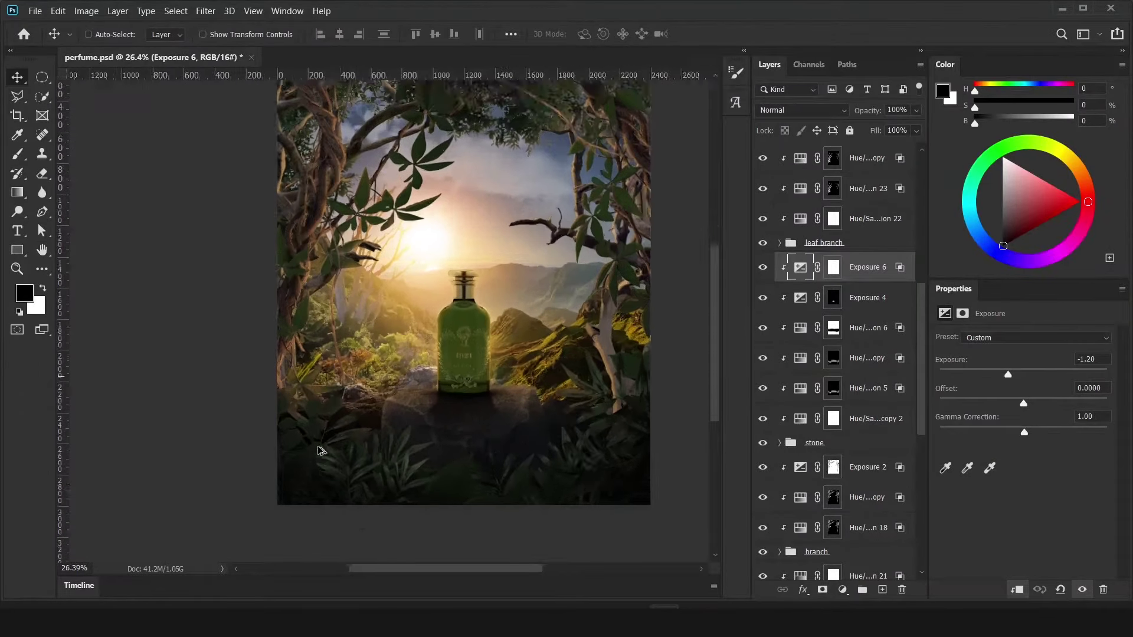
pyautogui.click(844, 213)
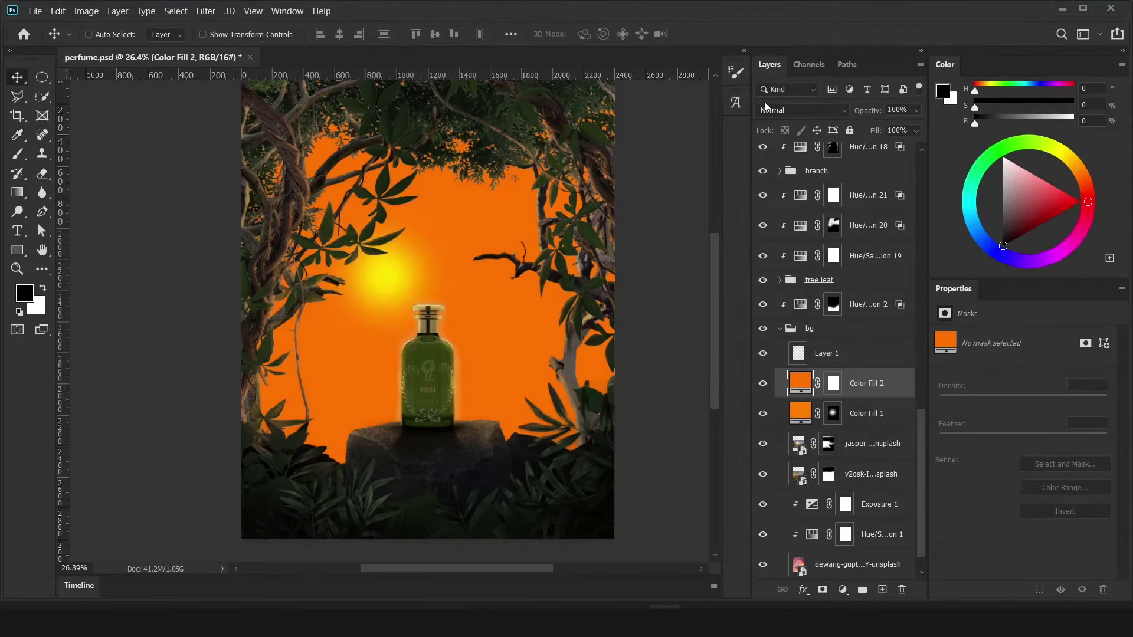
# - Set Color Fill 2 to Screen blend mode and recolour it dark brown
pyautogui.click(802, 110)
pyautogui.click(773, 235)
pyautogui.doubleClick(798, 383)
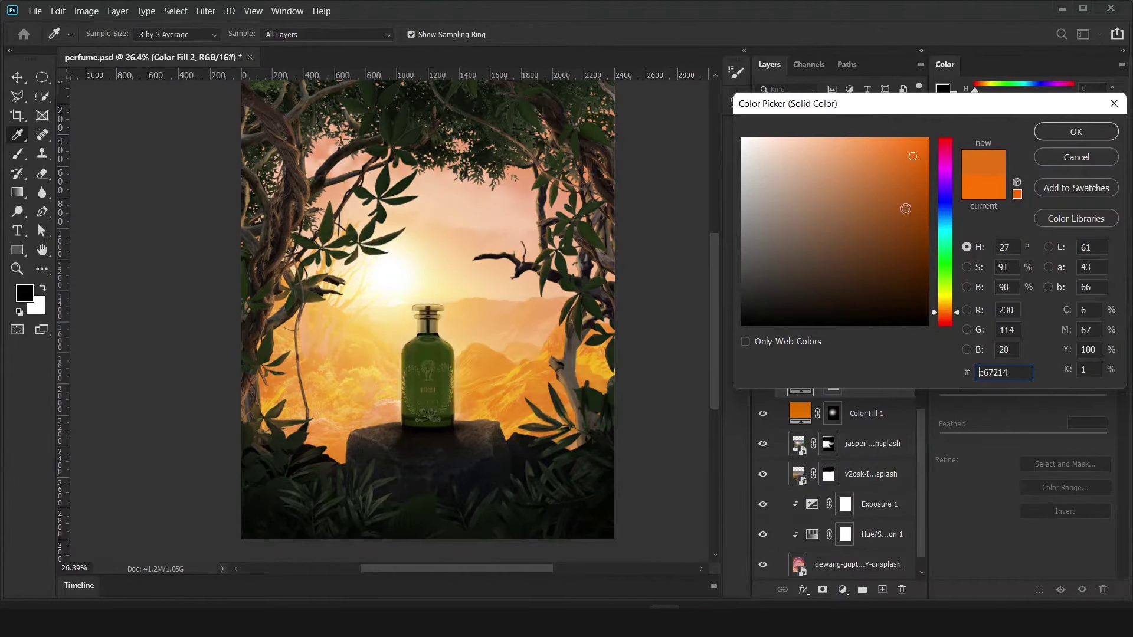
pyautogui.moveTo(906, 144); pyautogui.dragTo(891, 262)
pyautogui.click(1076, 131)
# - Invert Color Fill 2's mask and paint white to reveal the brown glow in the lower scene
pyautogui.press('x')
pyautogui.hotkey('ctrl', 'i')
pyautogui.press('b')
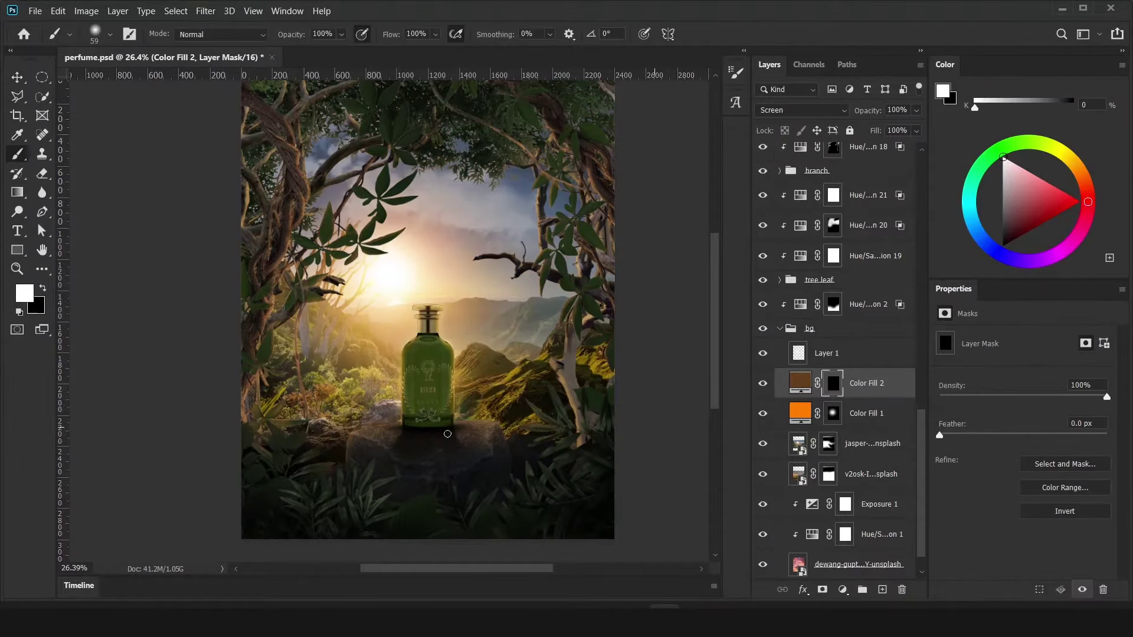
pyautogui.moveTo(318, 468)
pyautogui.mouseDown()
pyautogui.moveTo(321, 417)
pyautogui.moveTo(569, 450)
pyautogui.mouseUp()
pyautogui.press('v')
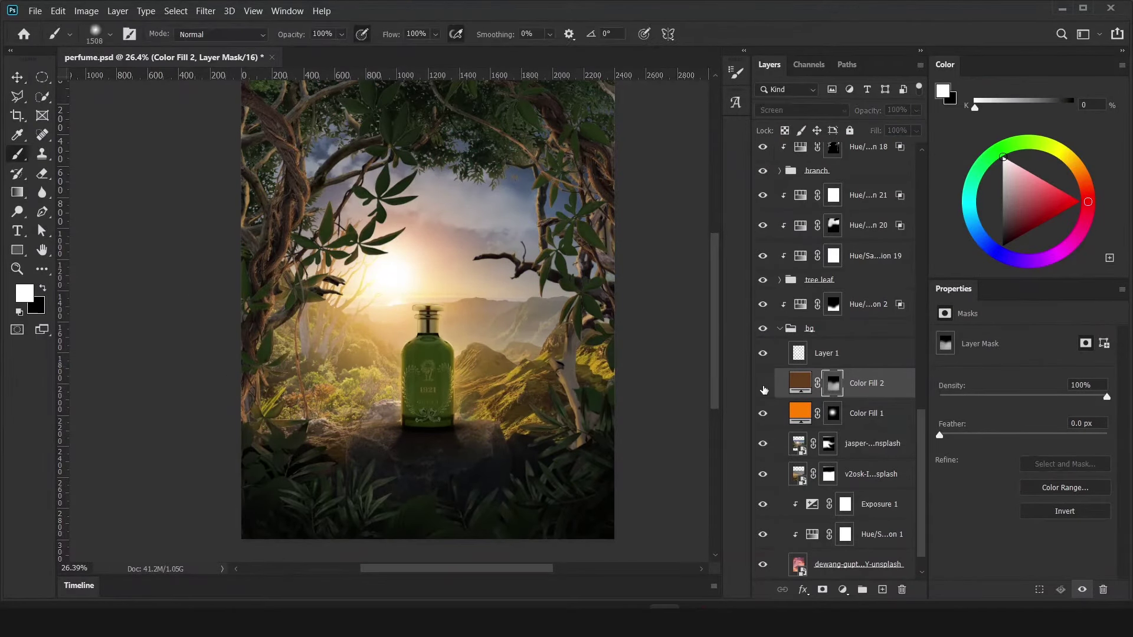
pyautogui.scroll(-1, 459, 344)
pyautogui.scroll(2, 459, 344)
# - Add a blue Color Fill 3 in Screen mode, then darken it to navy
pyautogui.click(842, 590)
pyautogui.click(928, 172)
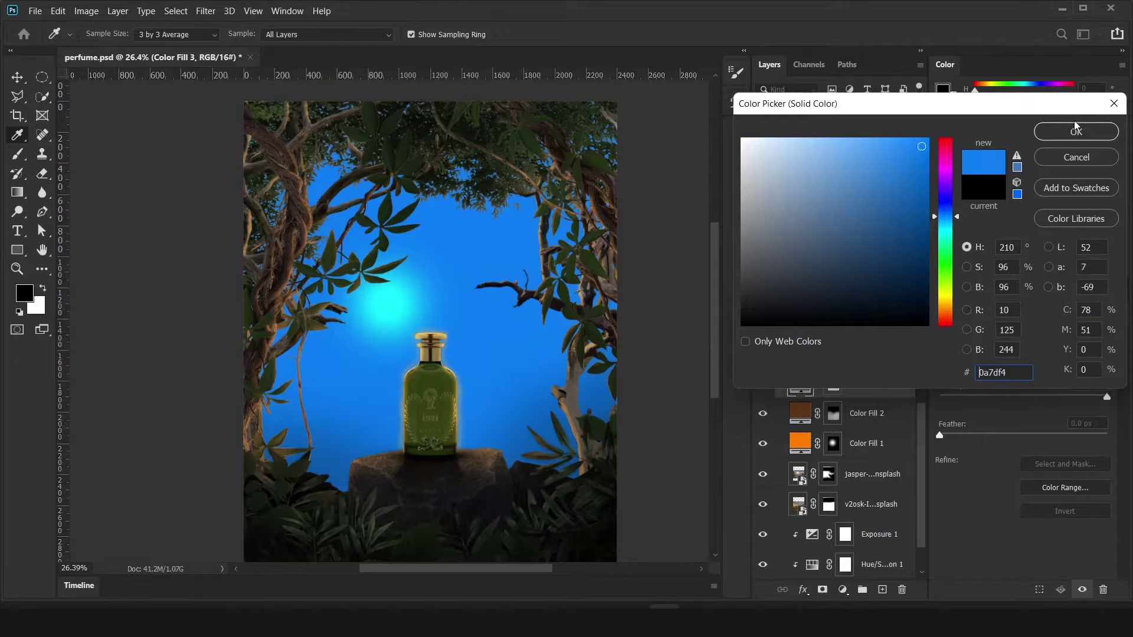
pyautogui.click(1077, 132)
pyautogui.click(801, 111)
pyautogui.click(779, 232)
pyautogui.doubleClick(800, 383)
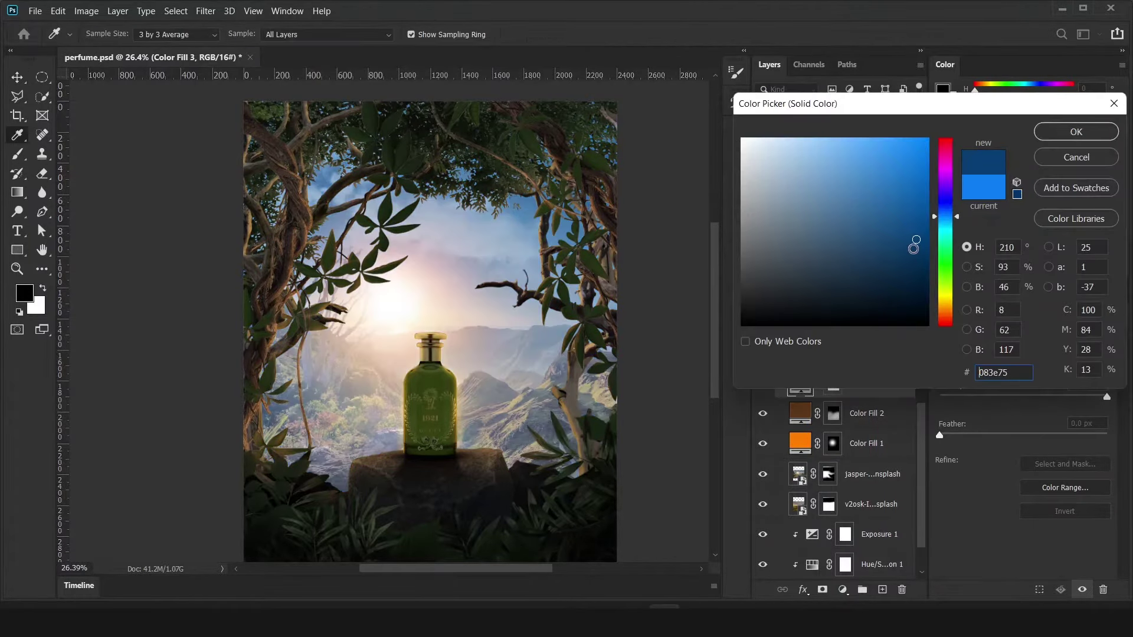
pyautogui.click(913, 248)
pyautogui.press('Return')
pyautogui.press('b')
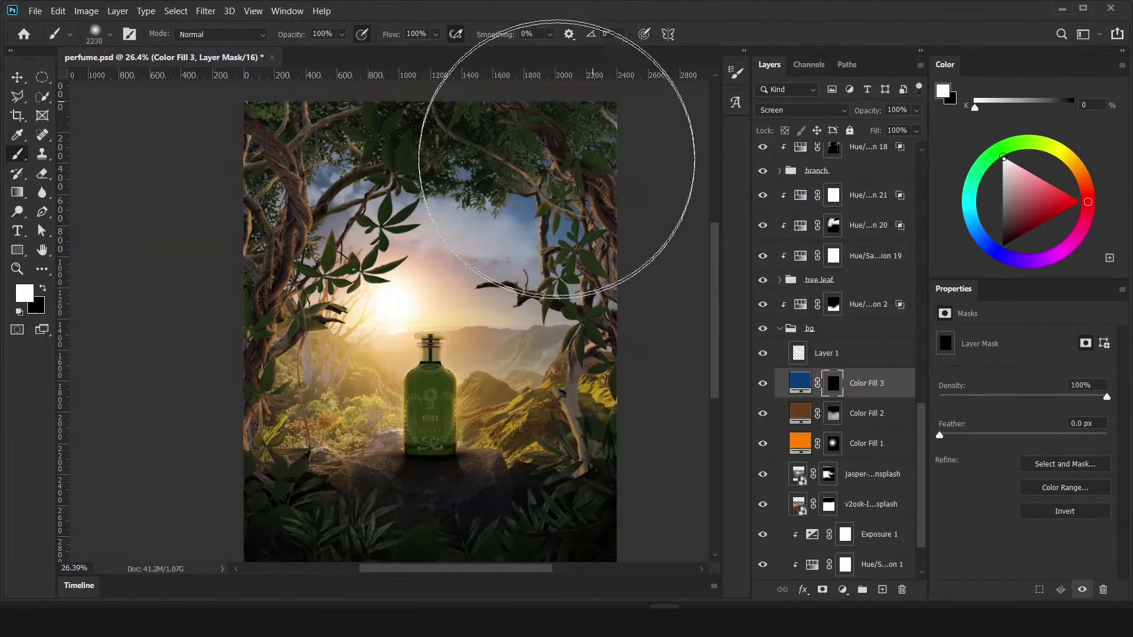
# - Switch Color Fill 3 to Multiply with a lighter blue and target its mask
pyautogui.click(802, 111)
pyautogui.click(777, 167)
pyautogui.doubleClick(800, 383)
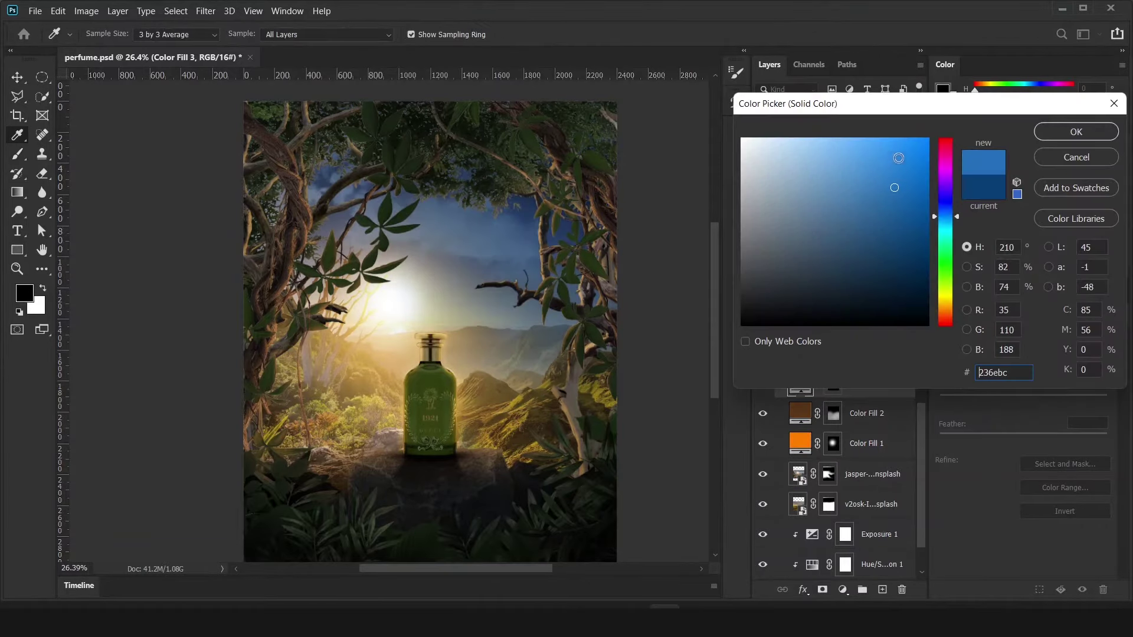
pyautogui.click(983, 162)
pyautogui.press('Return')
pyautogui.click(832, 383)
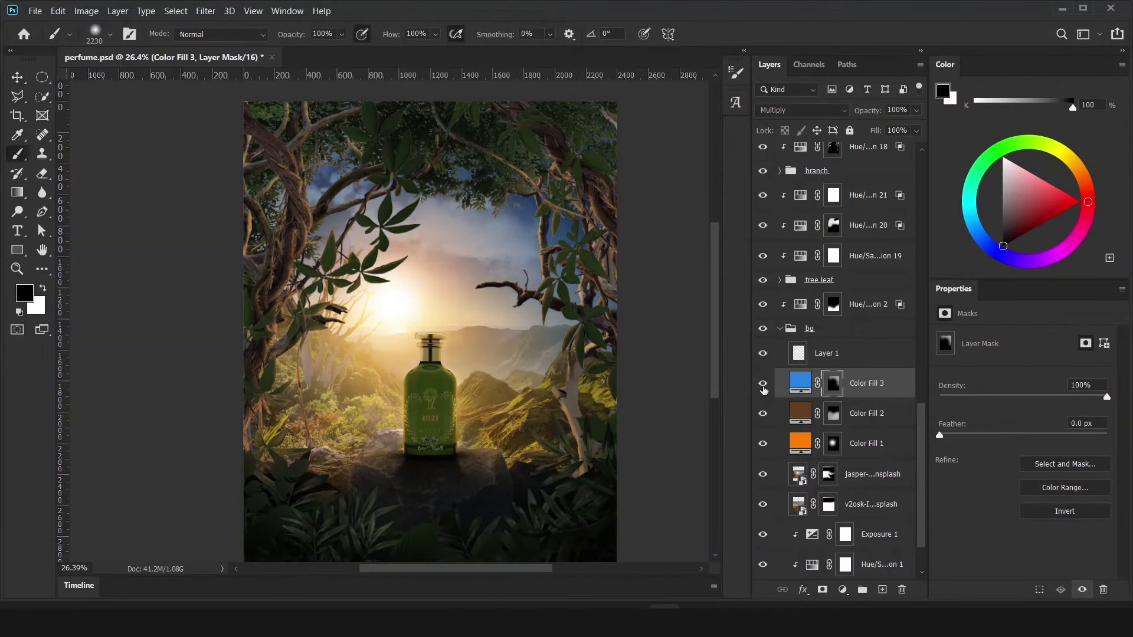
pyautogui.press('v')
pyautogui.scroll(1, 841, 366)
pyautogui.scroll(5, 841, 366)
# - Add a peach-orange Solid Color fill in Screen mode to the product group
pyautogui.click(842, 590)
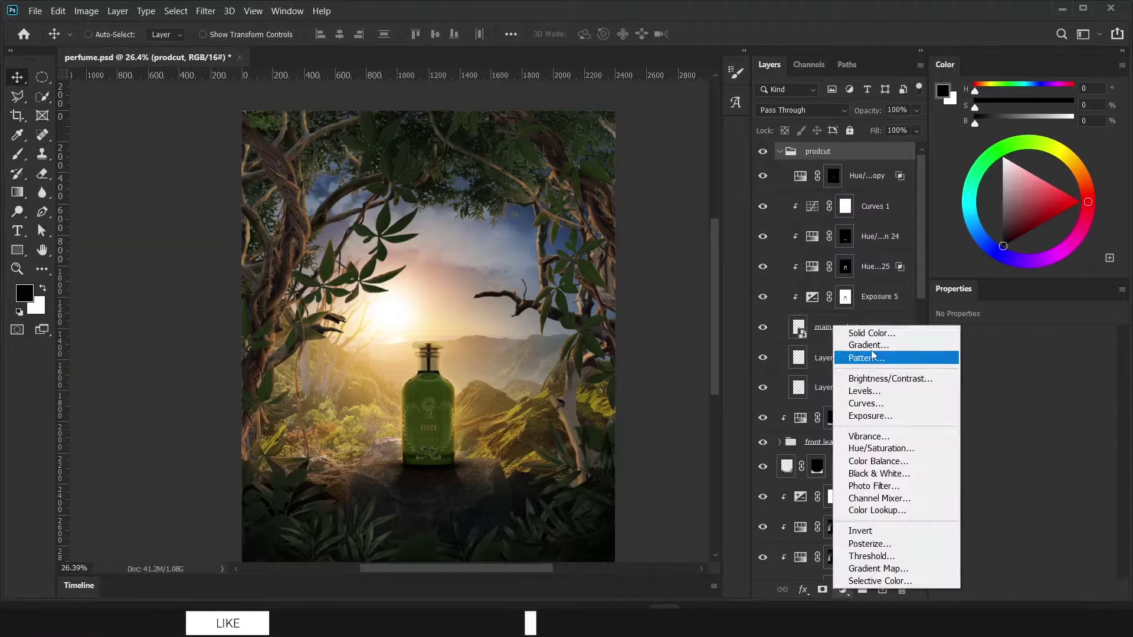
pyautogui.click(871, 331)
pyautogui.click(883, 147)
pyautogui.click(1076, 129)
pyautogui.click(803, 110)
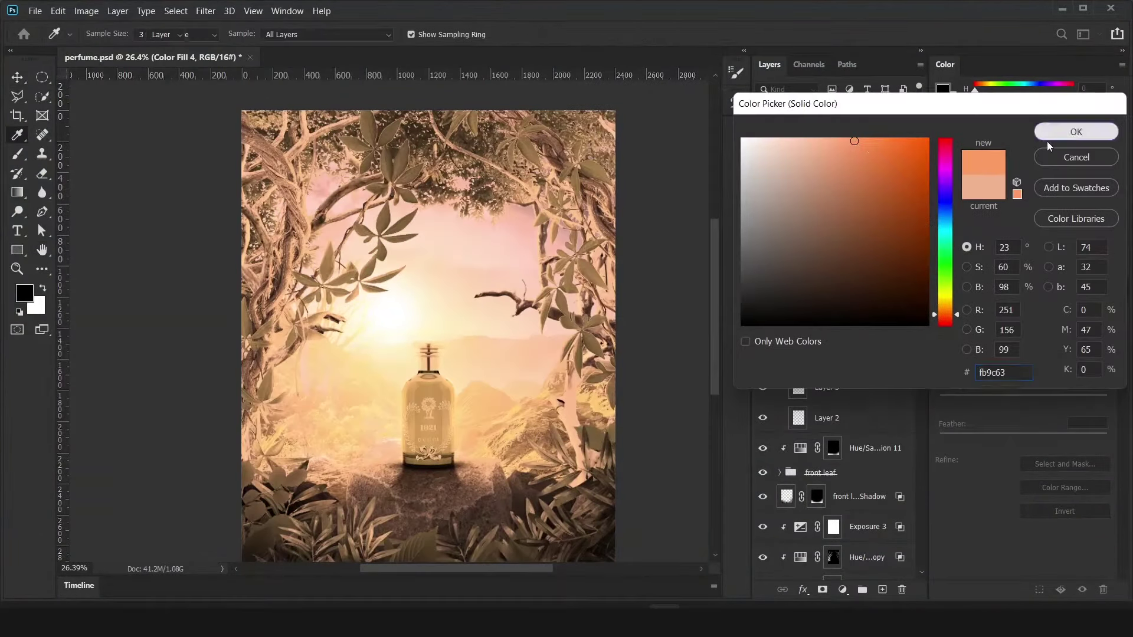
# - Draw sun rays with Polygonal Lasso, fill them white in the mask, and feather 27.9 px
pyautogui.press('l')
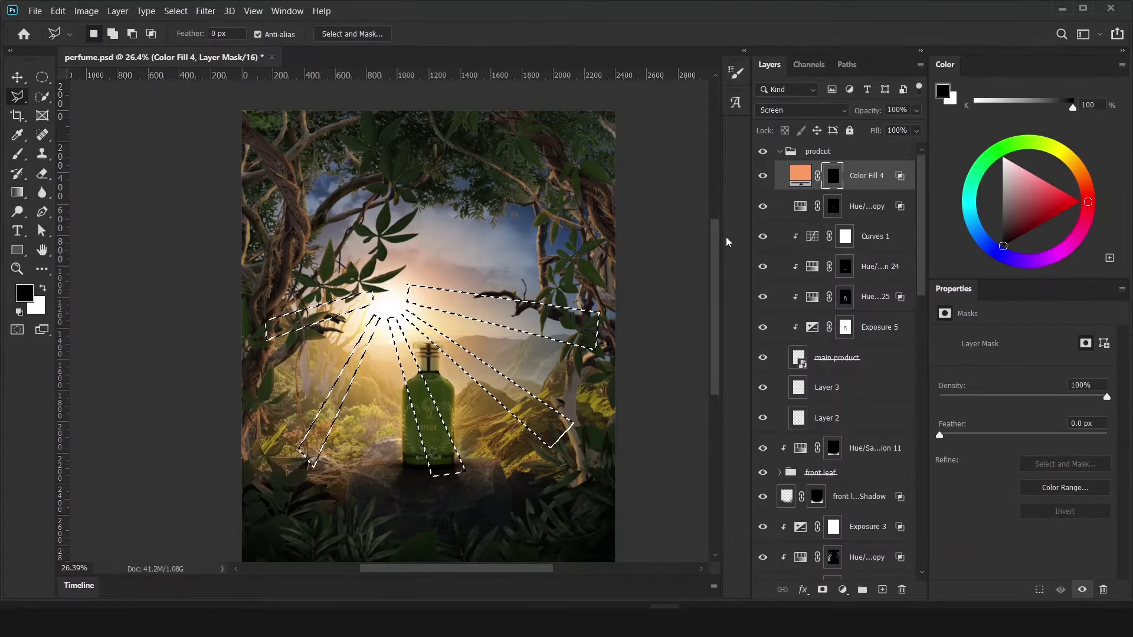
pyautogui.hotkey('ctrl', 'BackSpace')
pyautogui.hotkey('ctrl', 'd')
pyautogui.press('v')
pyautogui.moveTo(940, 435); pyautogui.dragTo(1017, 435)
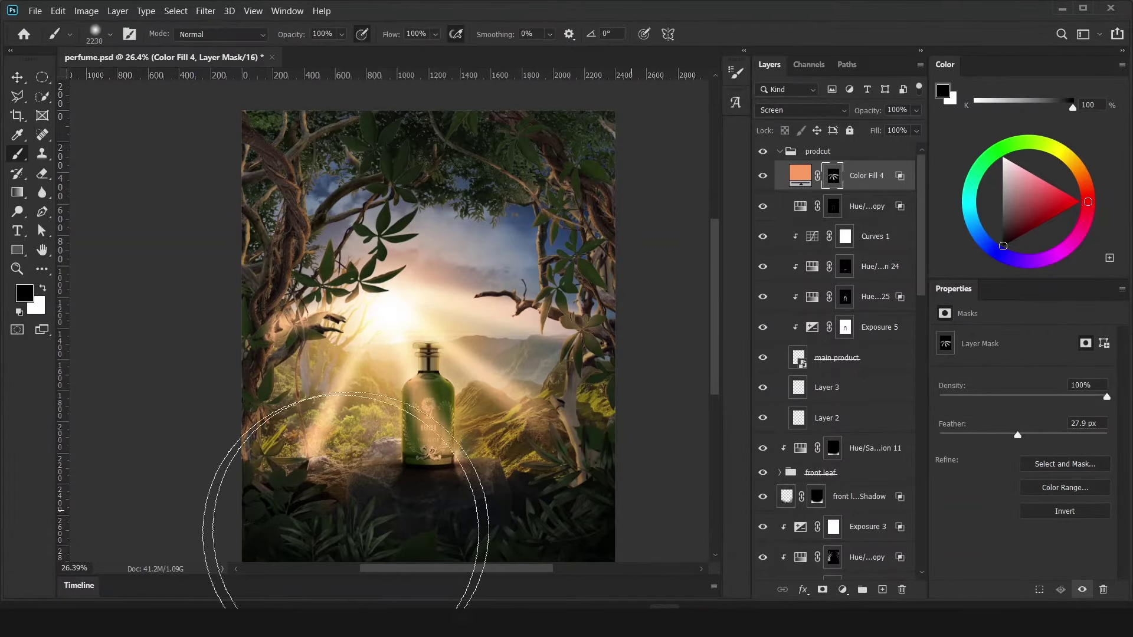
# - Warm the ray colour toward yellow-orange and set the fill to 63% opacity
pyautogui.doubleClick(800, 176)
pyautogui.moveTo(948, 317); pyautogui.dragTo(948, 308)
pyautogui.click(1076, 132)
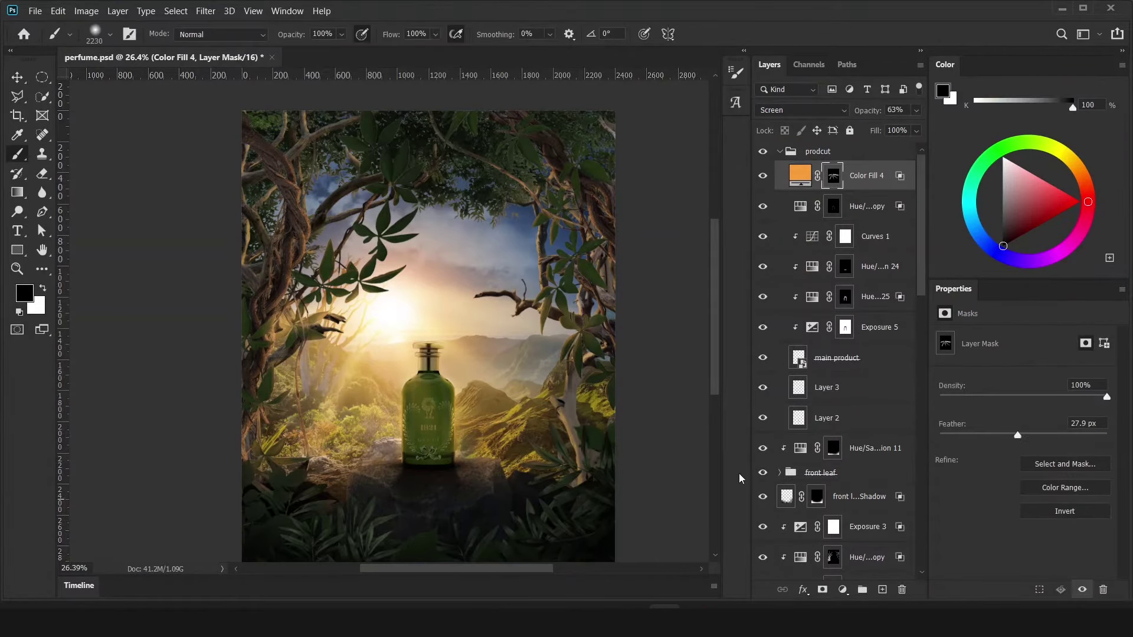
pyautogui.press('v')
pyautogui.click(800, 175)
pyautogui.click(803, 110)
pyautogui.press('Escape')
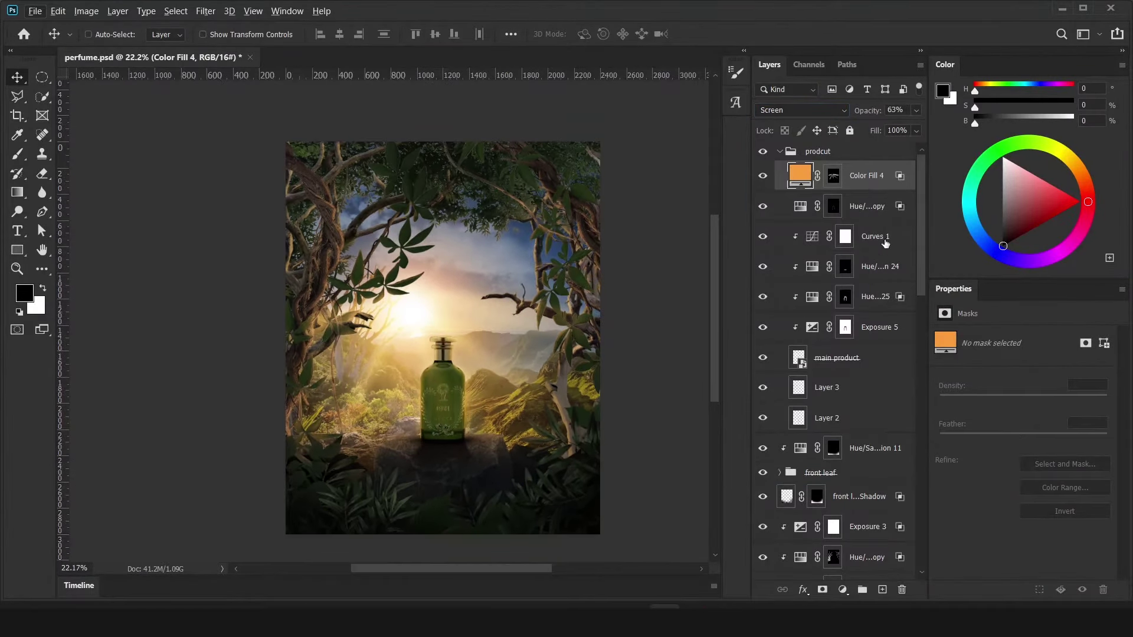
# - Discard a trial stamped layer and apply a Field Blur to the front leaf group
pyautogui.click(779, 151)
pyautogui.hotkey('ctrl', 'shift', 'alt', 'e')
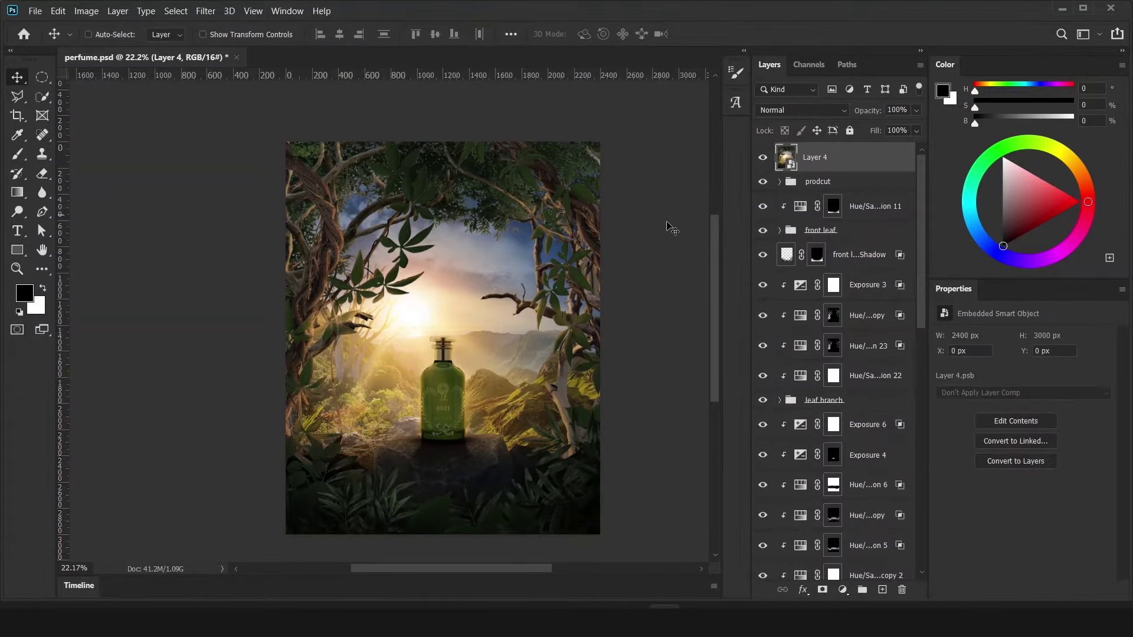
pyautogui.press('Delete')
pyautogui.click(821, 200)
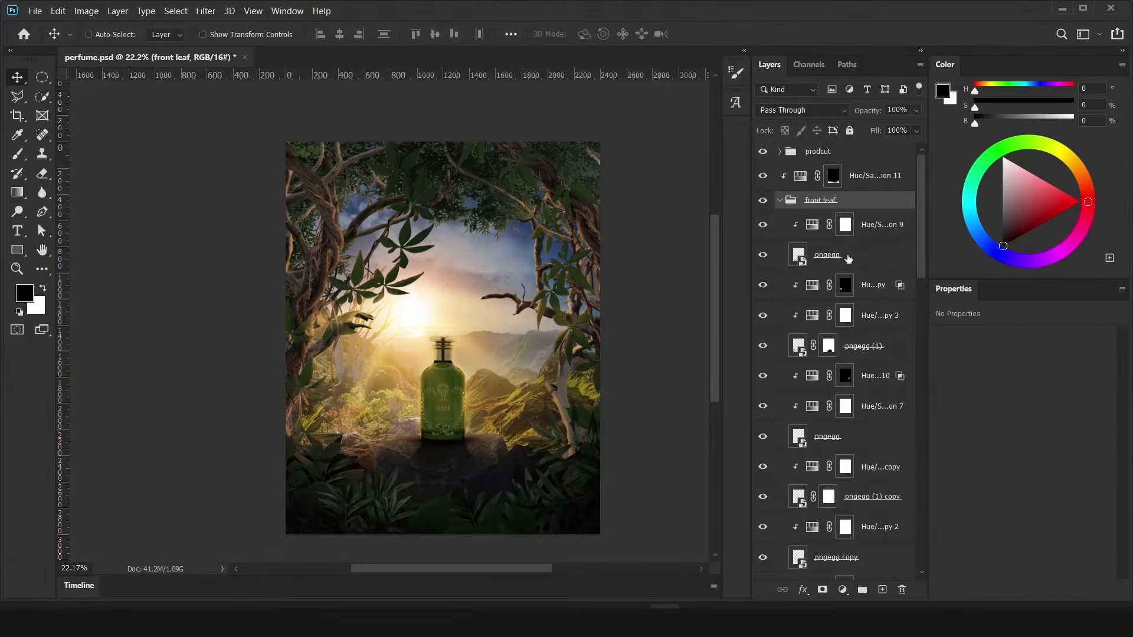
pyautogui.click(205, 11)
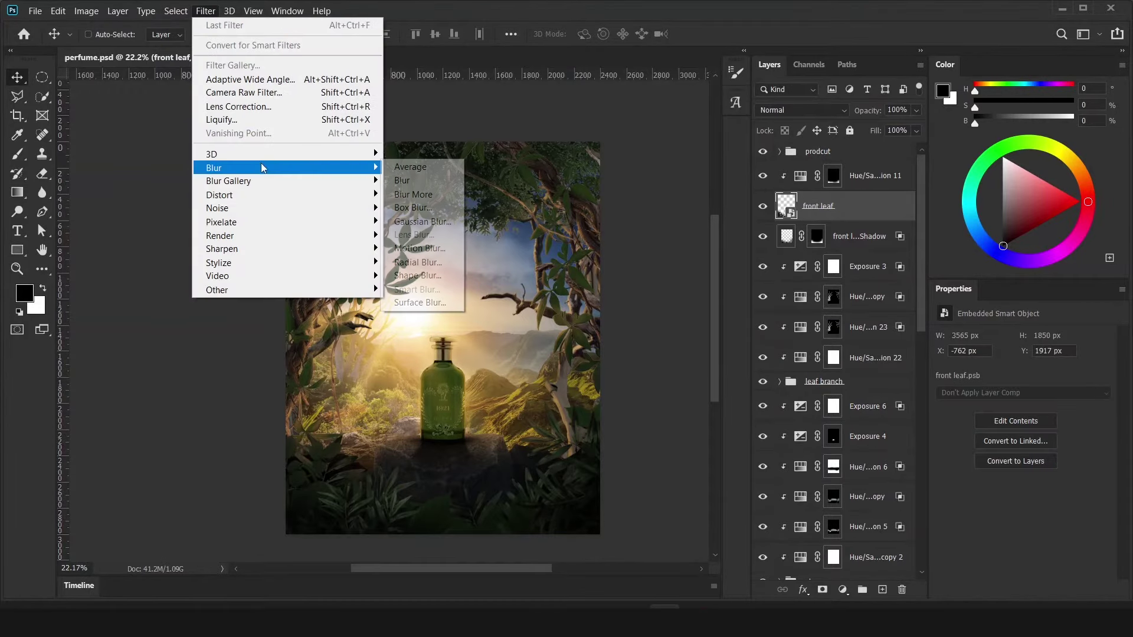
pyautogui.click(407, 182)
pyautogui.press('Return')
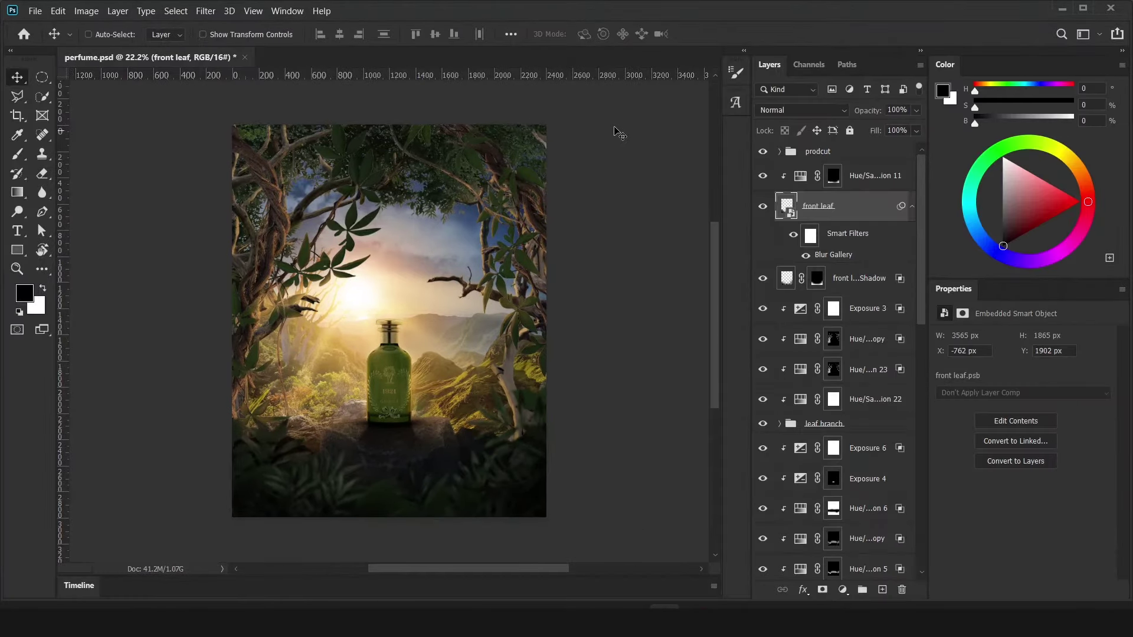
# - Give the tree leaf group a stronger Field Blur and add a new Exposure 7 layer
pyautogui.scroll(-5, 853, 384)
pyautogui.click(826, 453)
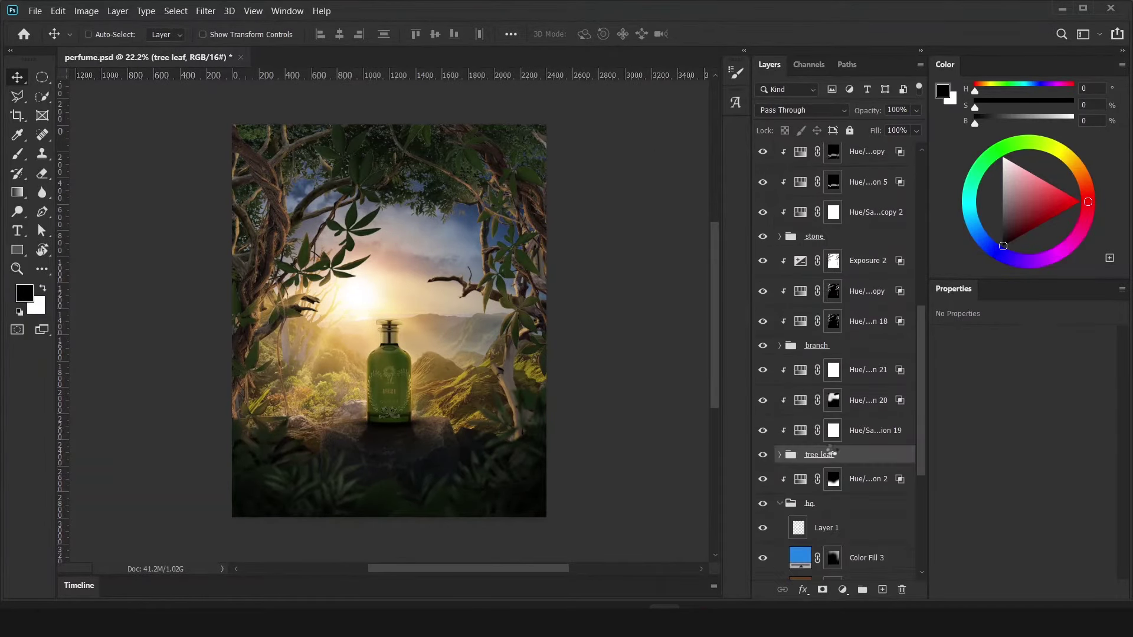
pyautogui.hotkey('ctrl', 'alt', 'f')
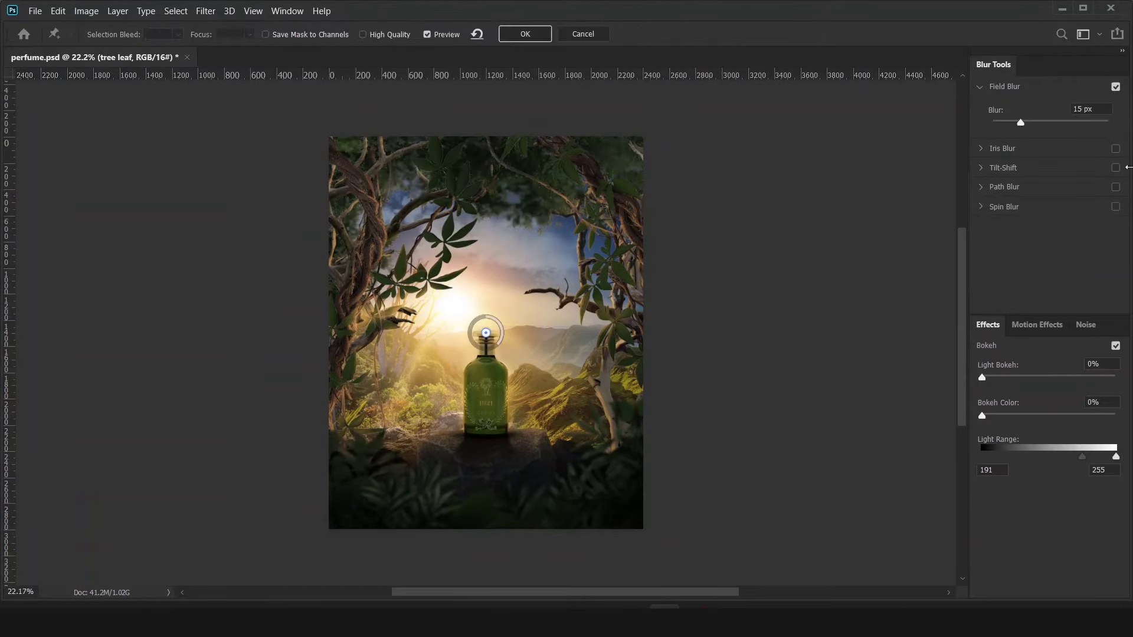
pyautogui.moveTo(1009, 126); pyautogui.dragTo(1011, 121)
pyautogui.write('10')
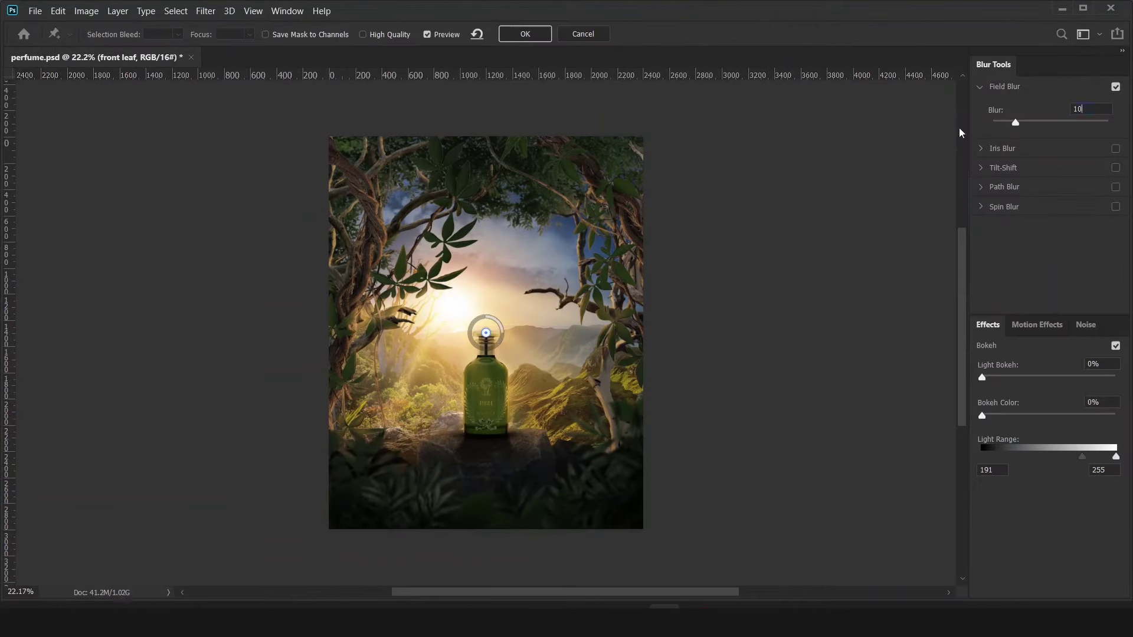
pyautogui.click(525, 34)
pyautogui.click(867, 308)
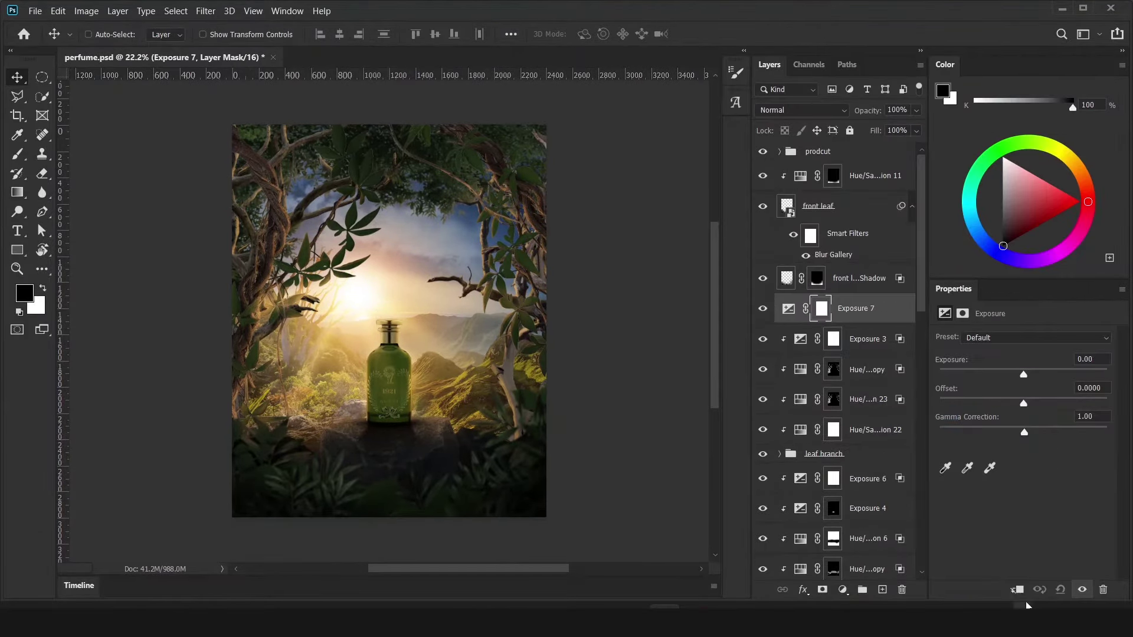
# - Set Exposure 7 to -1.20, invert its mask, and paint white to reveal darkening
pyautogui.moveTo(1024, 375); pyautogui.dragTo(1007, 374)
pyautogui.hotkey('ctrl', 'i')
pyautogui.press('b')
pyautogui.press('x')
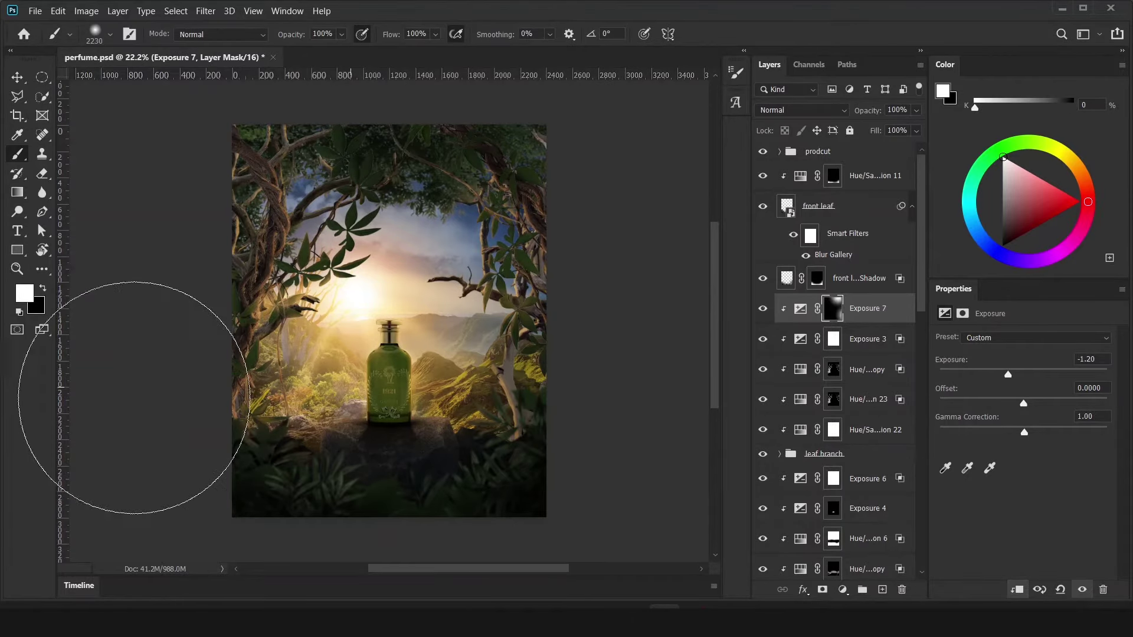
pyautogui.press('v')
pyautogui.scroll(-3, 838, 354)
pyautogui.scroll(-3, 837, 354)
# - Add masked Exposure 8 at -1.50 above Exposure 2, then stamp everything into Layer 4
pyautogui.click(868, 383)
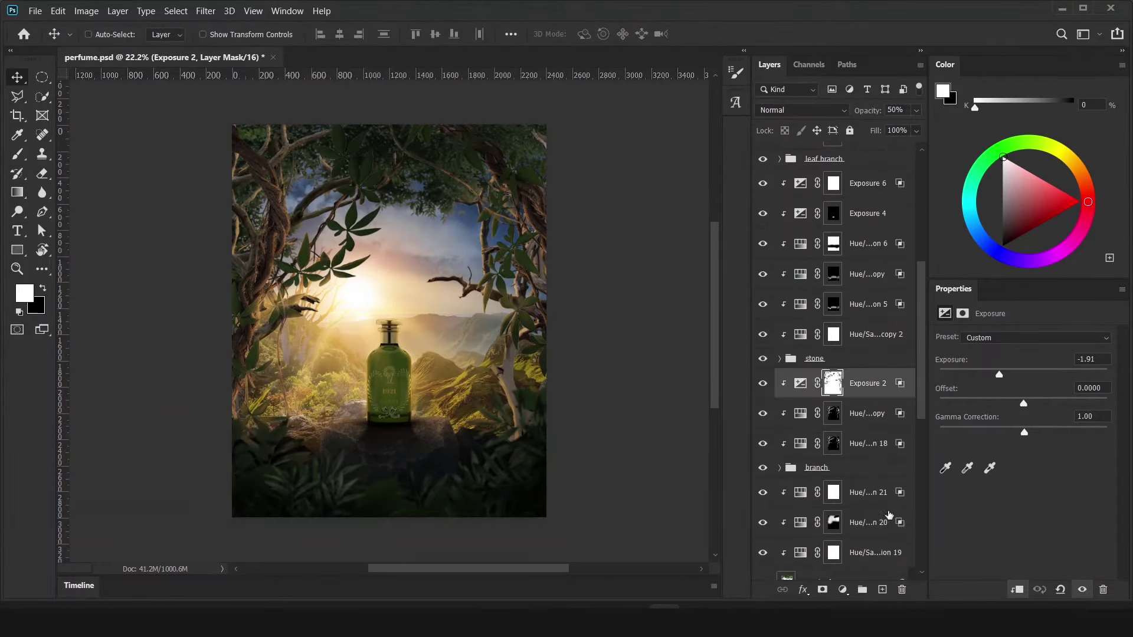
pyautogui.click(842, 590)
pyautogui.click(861, 421)
pyautogui.moveTo(996, 376); pyautogui.dragTo(1004, 375)
pyautogui.hotkey('ctrl', 'i')
pyautogui.press('b')
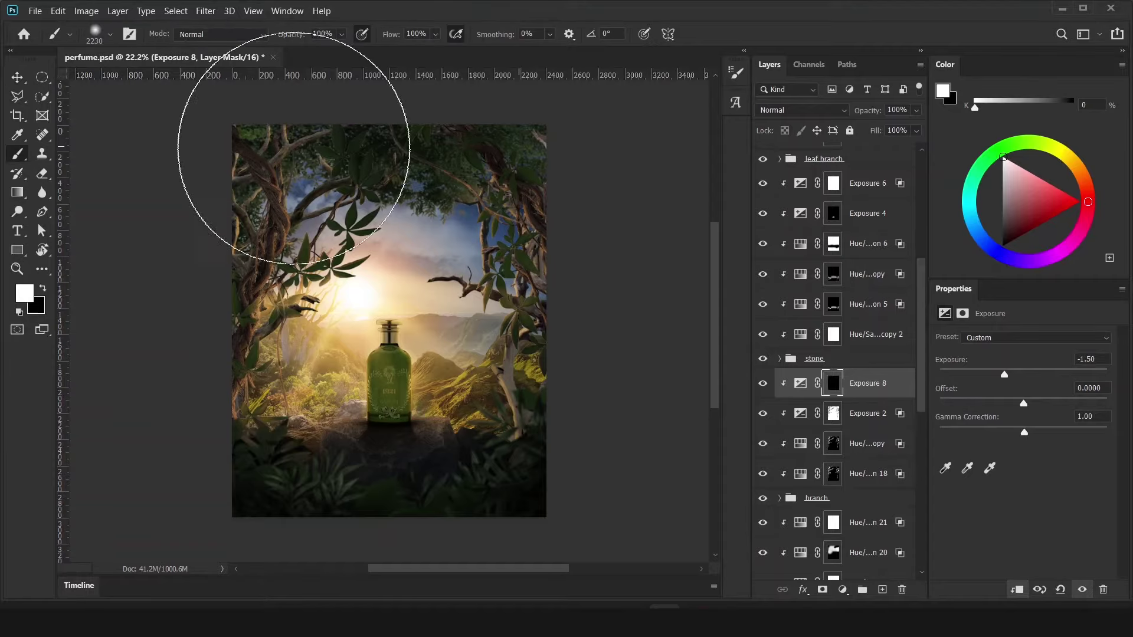
pyautogui.press('v')
pyautogui.hotkey('ctrl', '0')
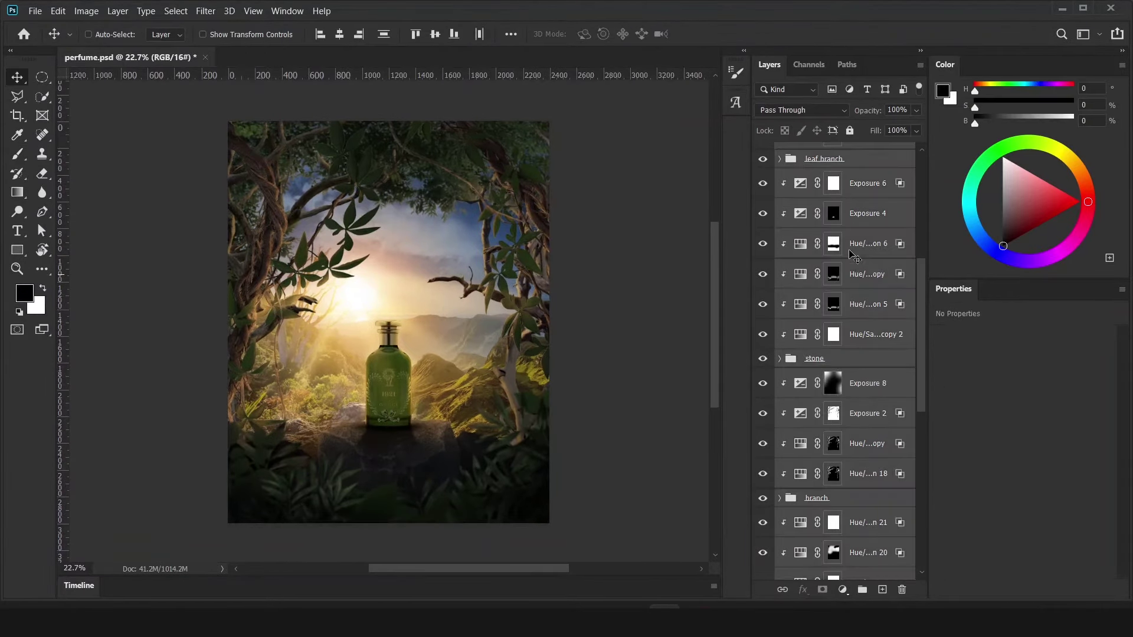
pyautogui.hotkey('ctrl', 'alt', 'shift', 'e')
# - In Camera Raw, set tint +21, add contrast, lift highlights and deepen shadows
pyautogui.click(205, 10)
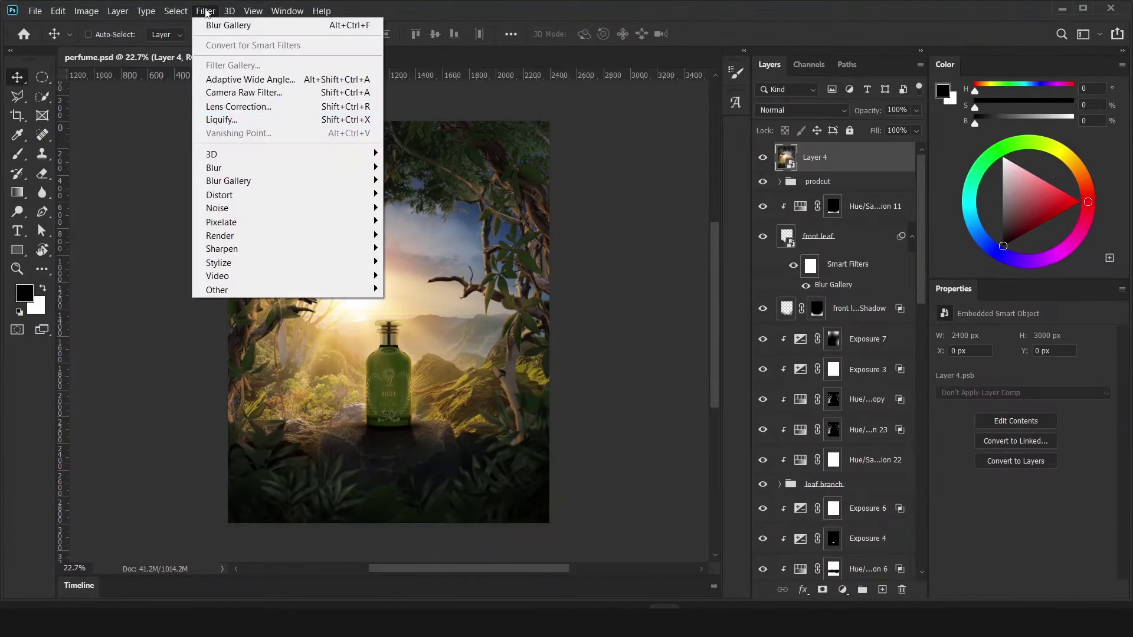
pyautogui.click(248, 94)
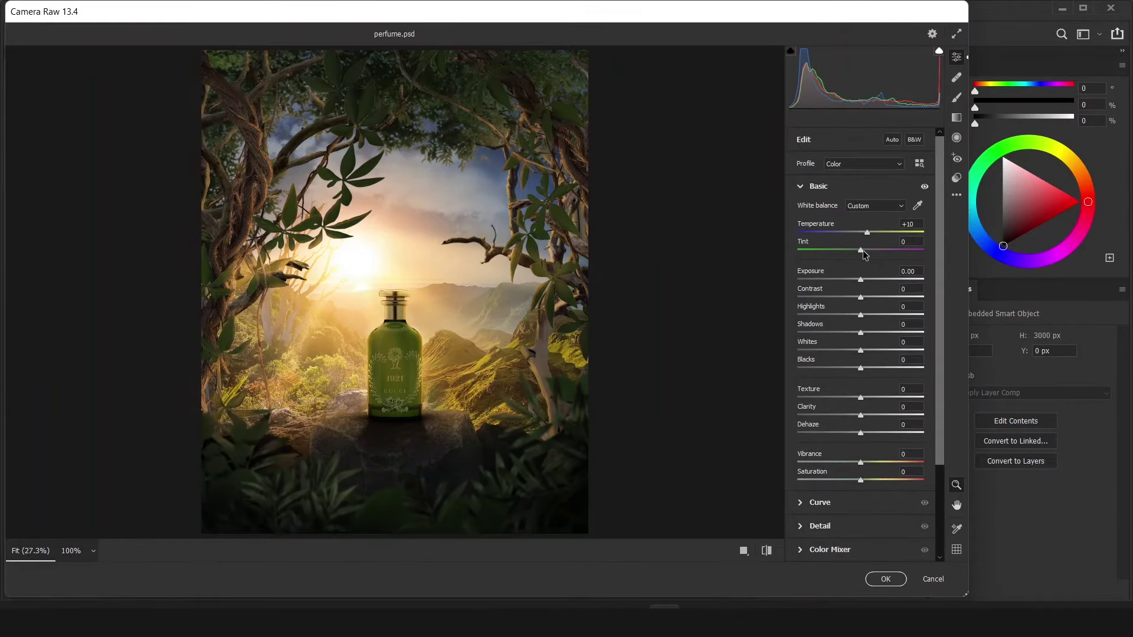
pyautogui.moveTo(862, 252); pyautogui.dragTo(873, 253)
pyautogui.moveTo(861, 297); pyautogui.dragTo(870, 314)
pyautogui.moveTo(860, 333); pyautogui.dragTo(853, 332)
pyautogui.scroll(-1, 879, 431)
pyautogui.moveTo(860, 451); pyautogui.dragTo(855, 451)
pyautogui.moveTo(861, 434); pyautogui.dragTo(875, 435)
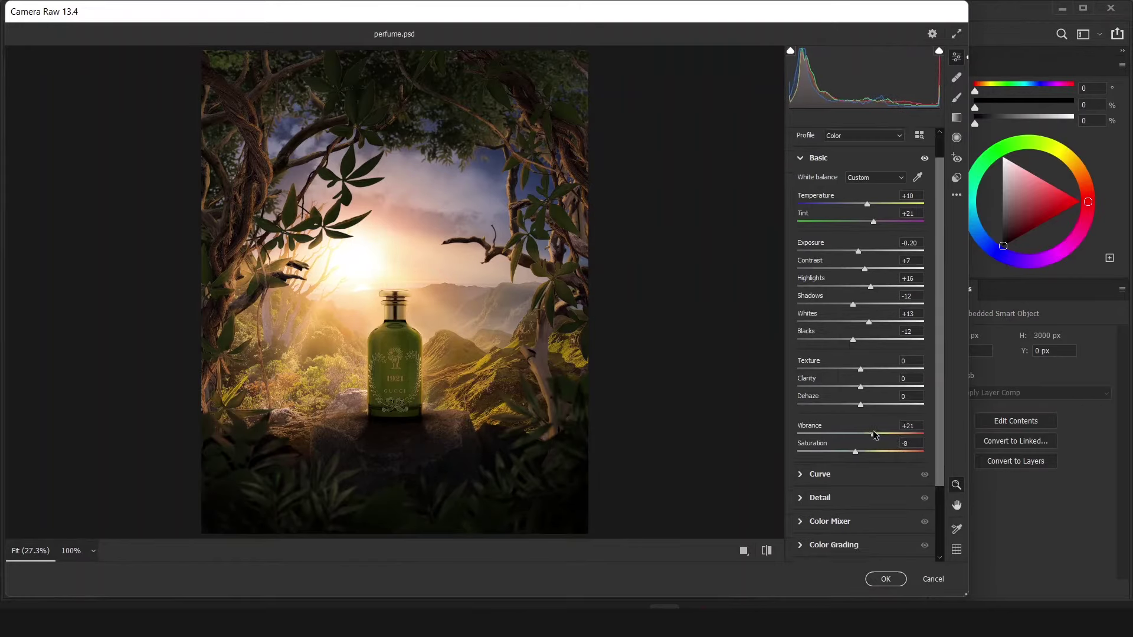
pyautogui.click(767, 550)
# - Grade yellow midtones, green shadows, light-yellow highlights, add a -8 vignette, and apply
pyautogui.click(833, 486)
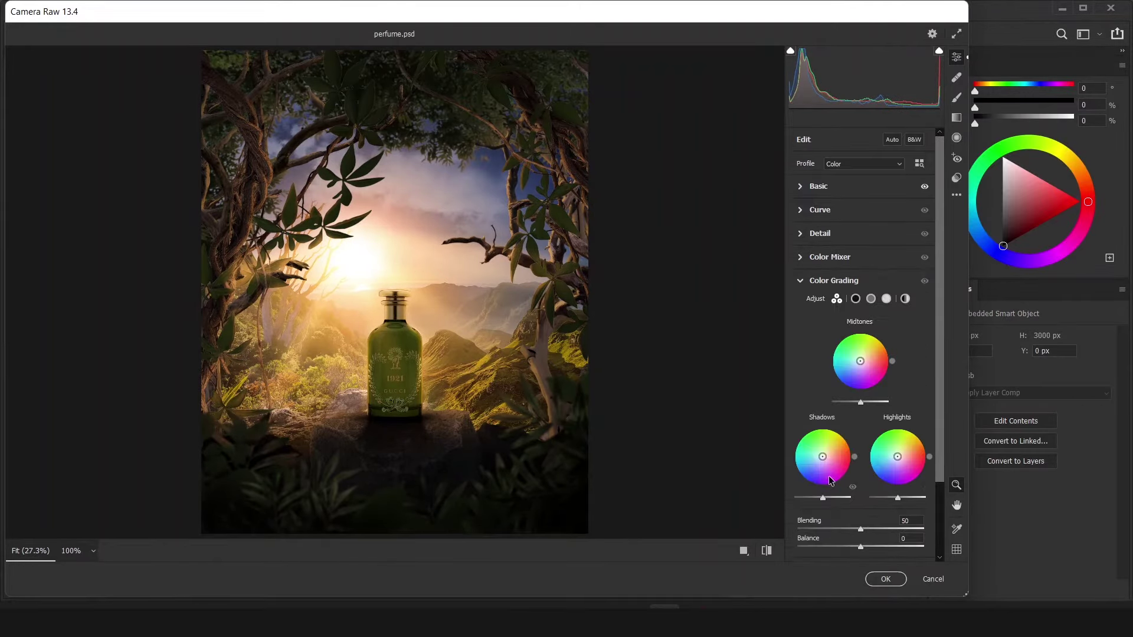
pyautogui.moveTo(860, 361)
pyautogui.mouseDown()
pyautogui.moveTo(879, 354)
pyautogui.moveTo(864, 357)
pyautogui.mouseUp()
pyautogui.moveTo(822, 456)
pyautogui.mouseDown()
pyautogui.moveTo(819, 433)
pyautogui.moveTo(820, 445)
pyautogui.mouseUp()
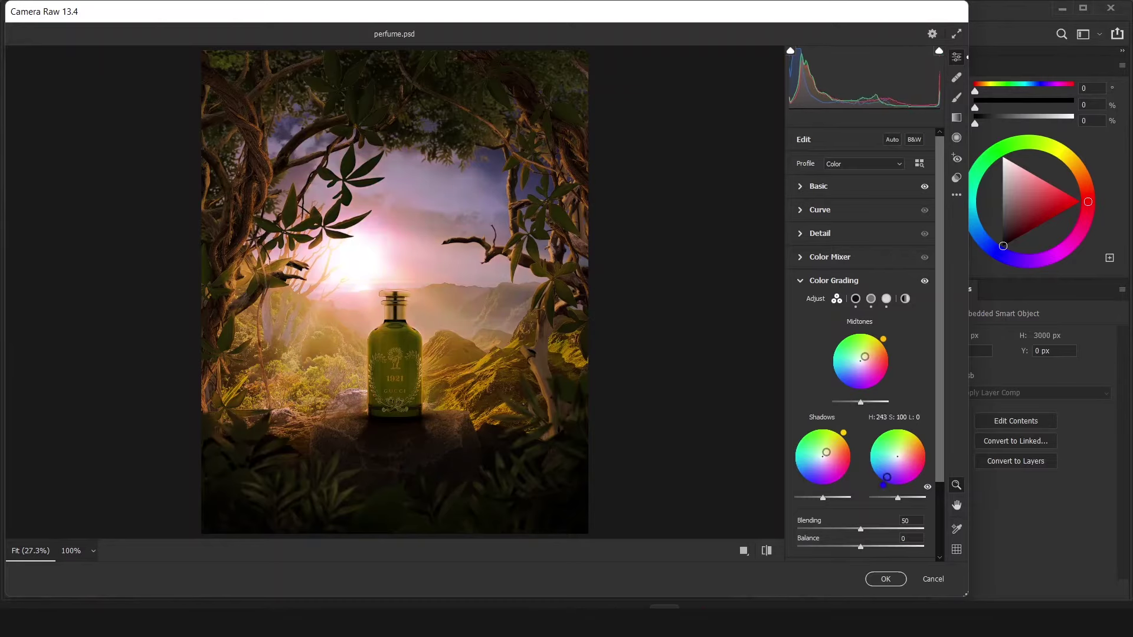
pyautogui.moveTo(897, 456); pyautogui.dragTo(898, 455)
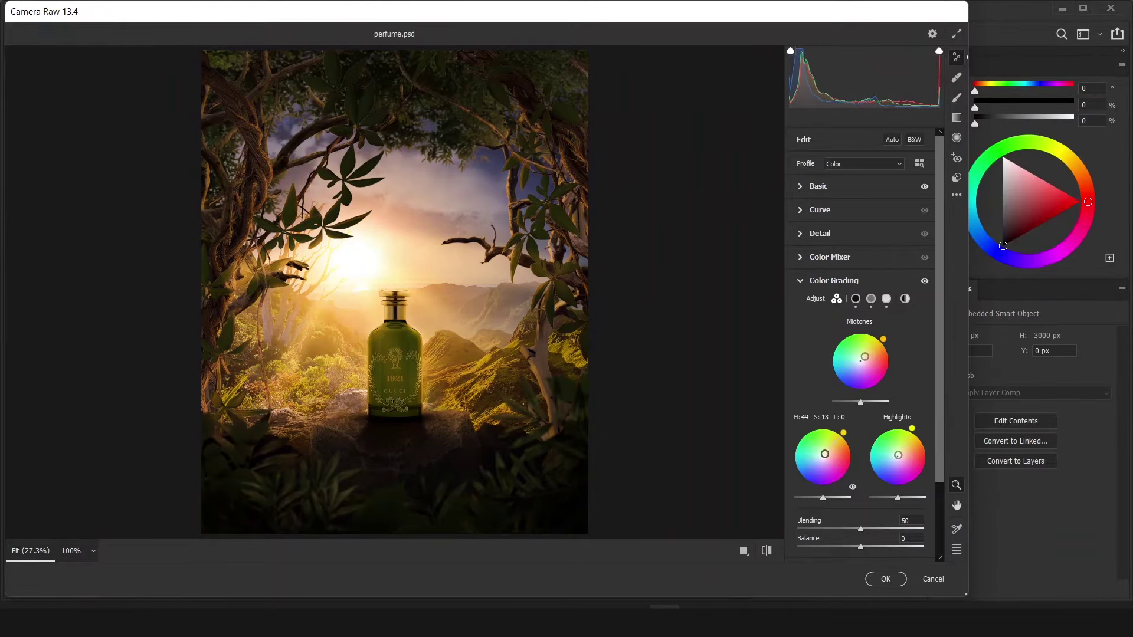
pyautogui.scroll(-3, 630, 405)
pyautogui.scroll(2, 630, 405)
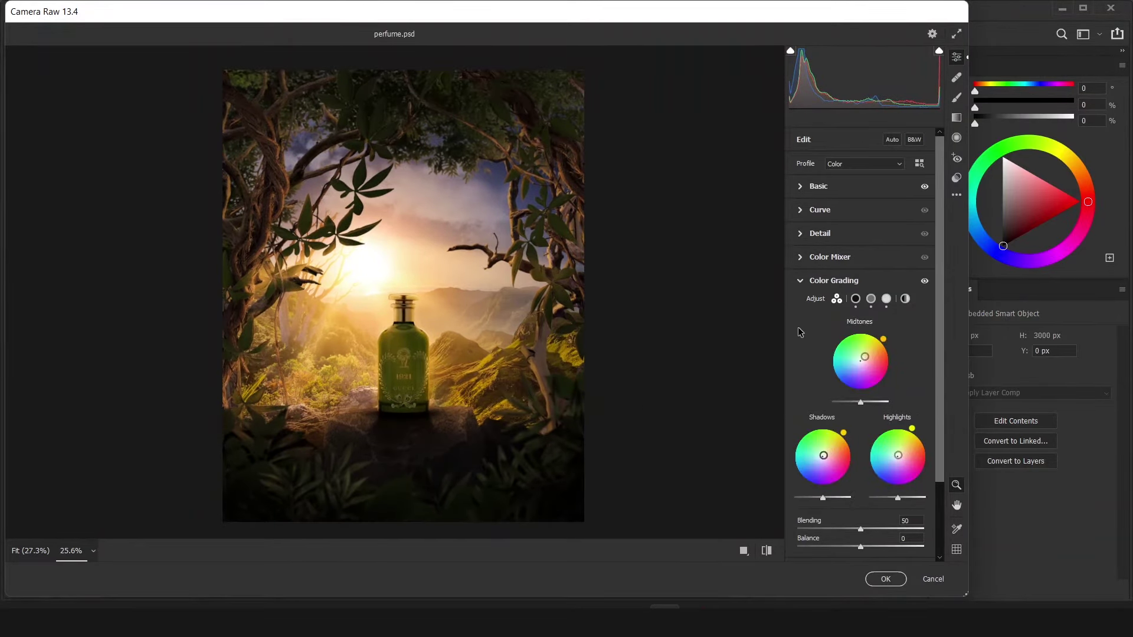
pyautogui.scroll(-3, 862, 354)
pyautogui.click(835, 533)
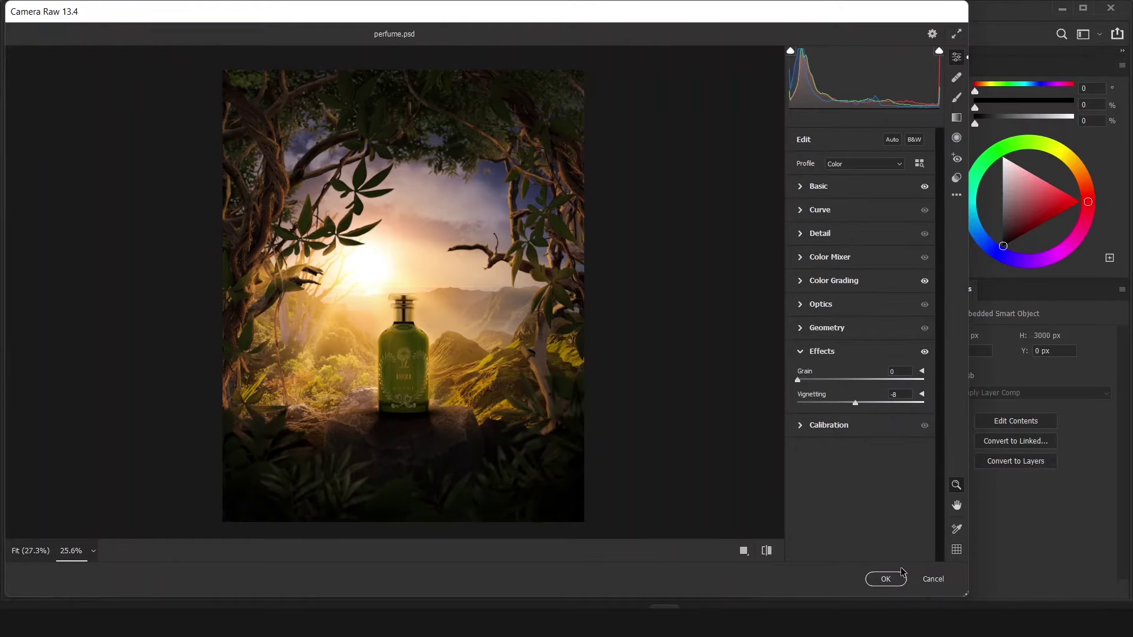
pyautogui.press('Return')
pyautogui.keyDown('alt'); pyautogui.scroll(3, 429, 357); pyautogui.keyUp('alt')
# - Save, then add '1921' below the podium in Carnivalee Freakshow with 280 tracking
pyautogui.hotkey('ctrl', 's')
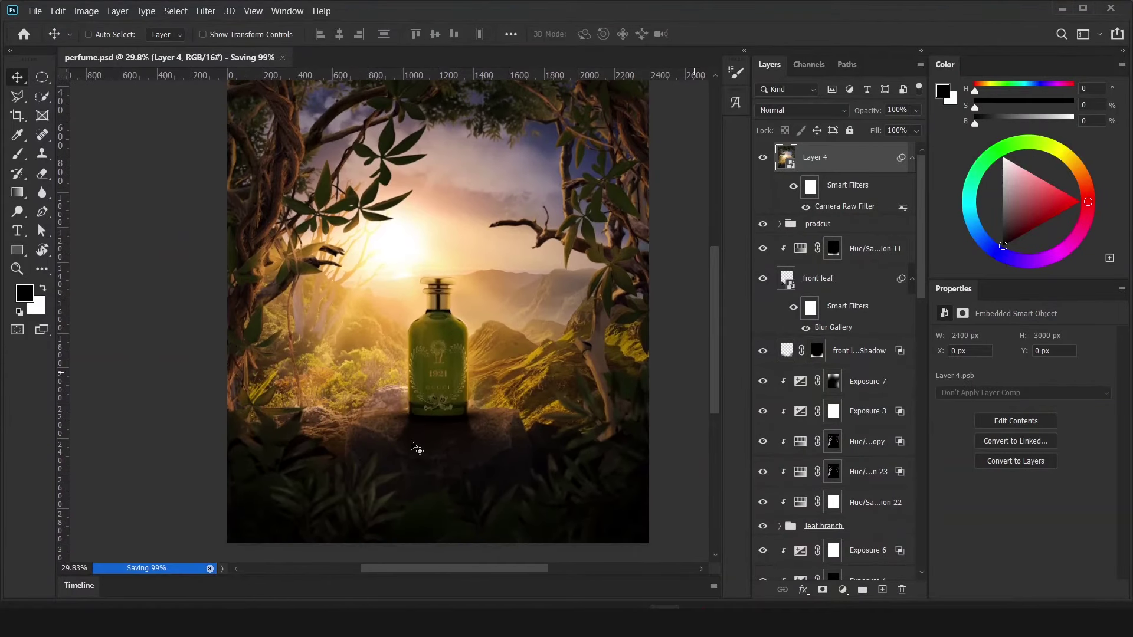
pyautogui.click(441, 466)
pyautogui.write('1921')
pyautogui.click(17, 77)
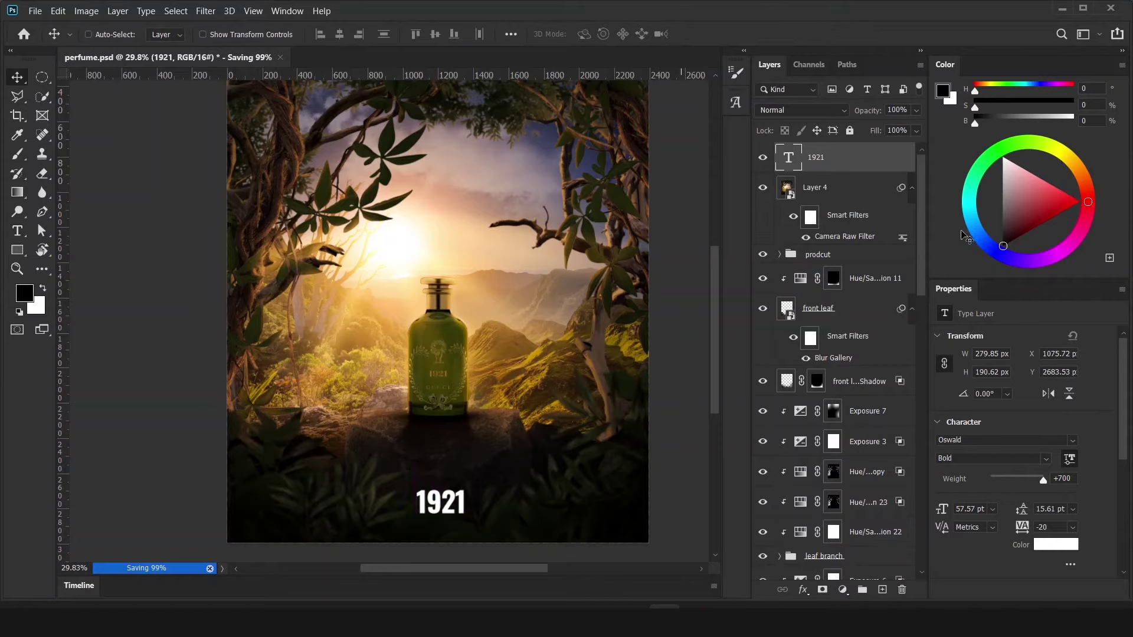
pyautogui.click(1072, 440)
pyautogui.click(1003, 204)
pyautogui.moveTo(998, 497); pyautogui.dragTo(1020, 498)
# - Colour '1921' olive green sampled from the bottle and nudge it slightly lower
pyautogui.click(1056, 515)
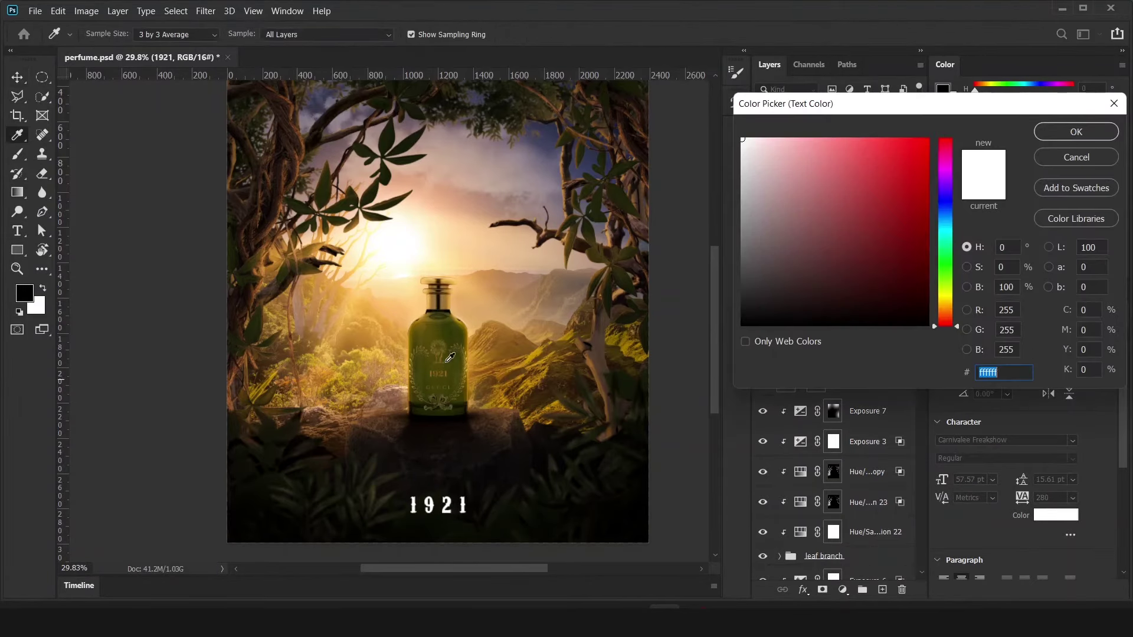
pyautogui.click(439, 354)
pyautogui.click(1075, 129)
pyautogui.keyDown('alt'); pyautogui.scroll(-1, 444, 522); pyautogui.keyUp('alt')
pyautogui.moveTo(443, 521); pyautogui.dragTo(443, 526)
pyautogui.keyDown('alt'); pyautogui.scroll(-1, 484, 469); pyautogui.keyUp('alt')
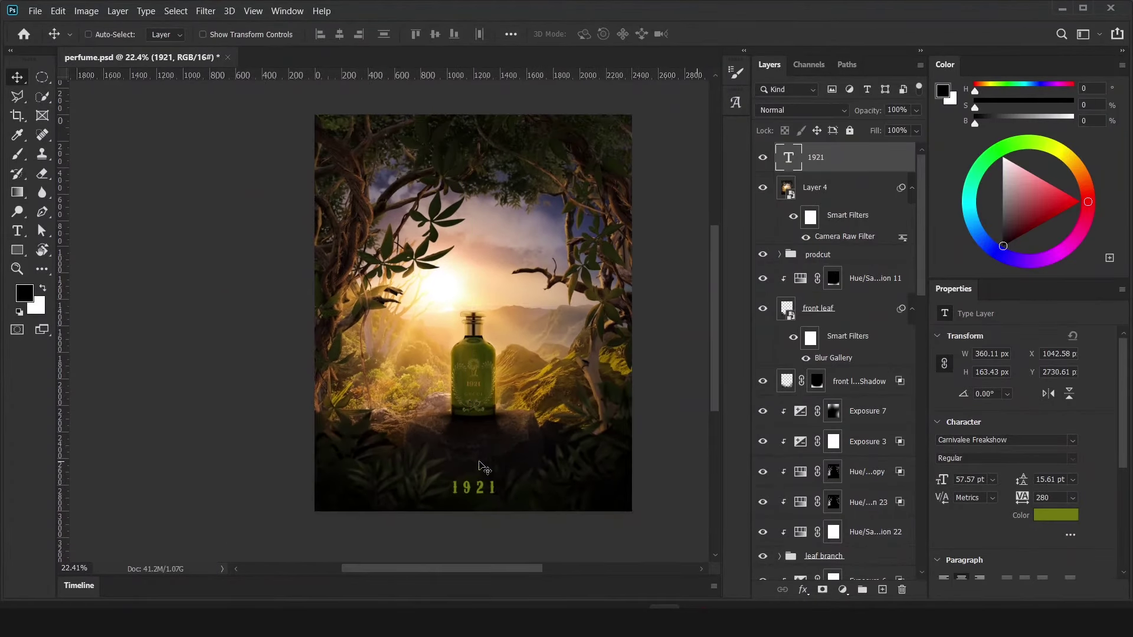
# - Retype the duplicated text as 'that matter to me', move it down, and recolour it dark
pyautogui.moveTo(485, 204); pyautogui.dragTo(484, 201)
pyautogui.doubleClick(475, 197)
pyautogui.write('THAT MATTER TO ME')
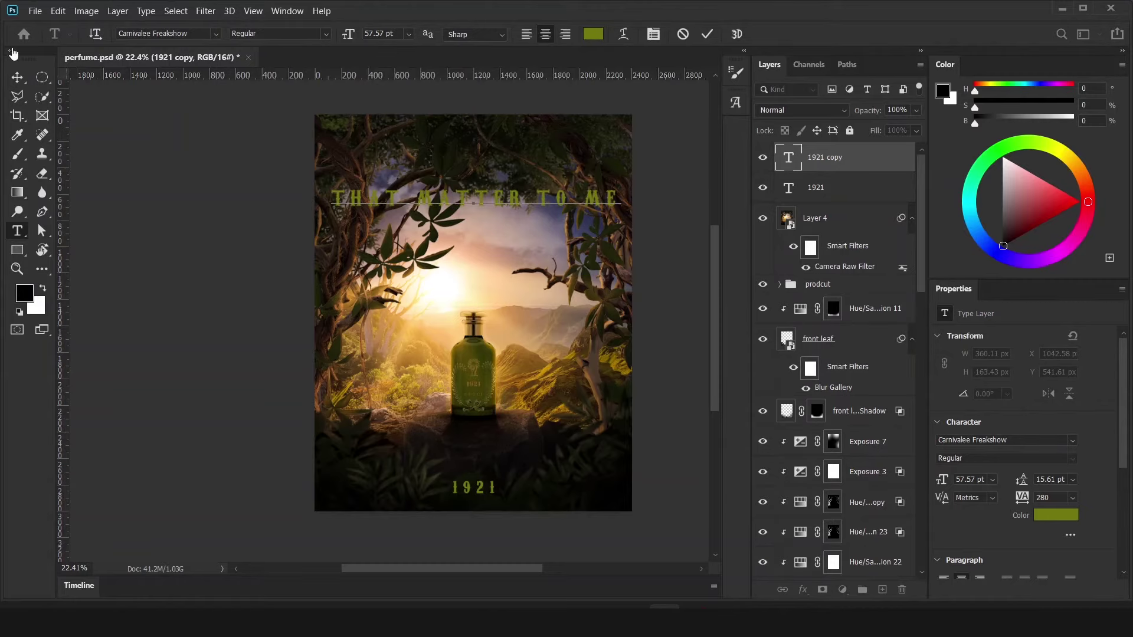
pyautogui.click(16, 75)
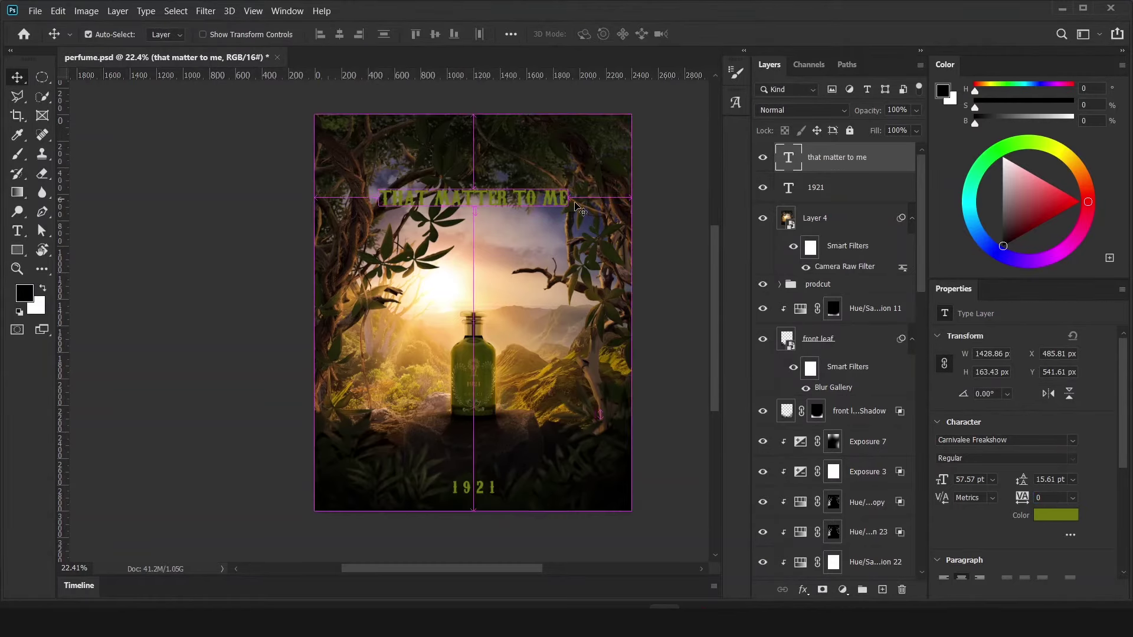
pyautogui.moveTo(578, 206); pyautogui.dragTo(544, 249)
pyautogui.click(1058, 515)
pyautogui.write('efff01')
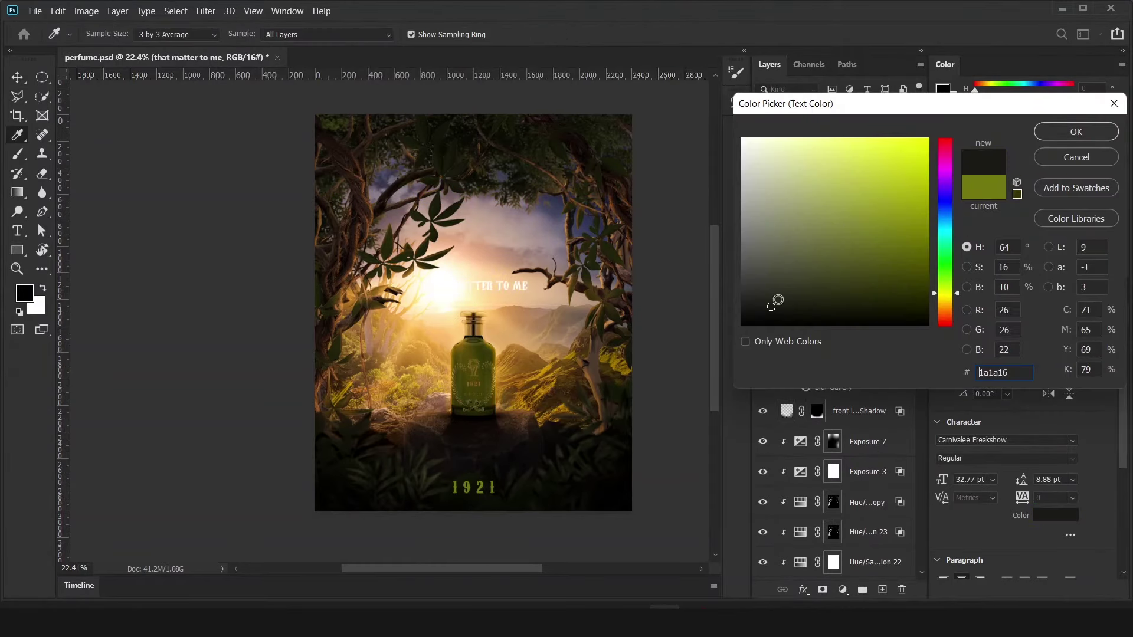
pyautogui.scroll(-5, 518, 331)
pyautogui.scroll(5, 585, 316)
pyautogui.click(1076, 132)
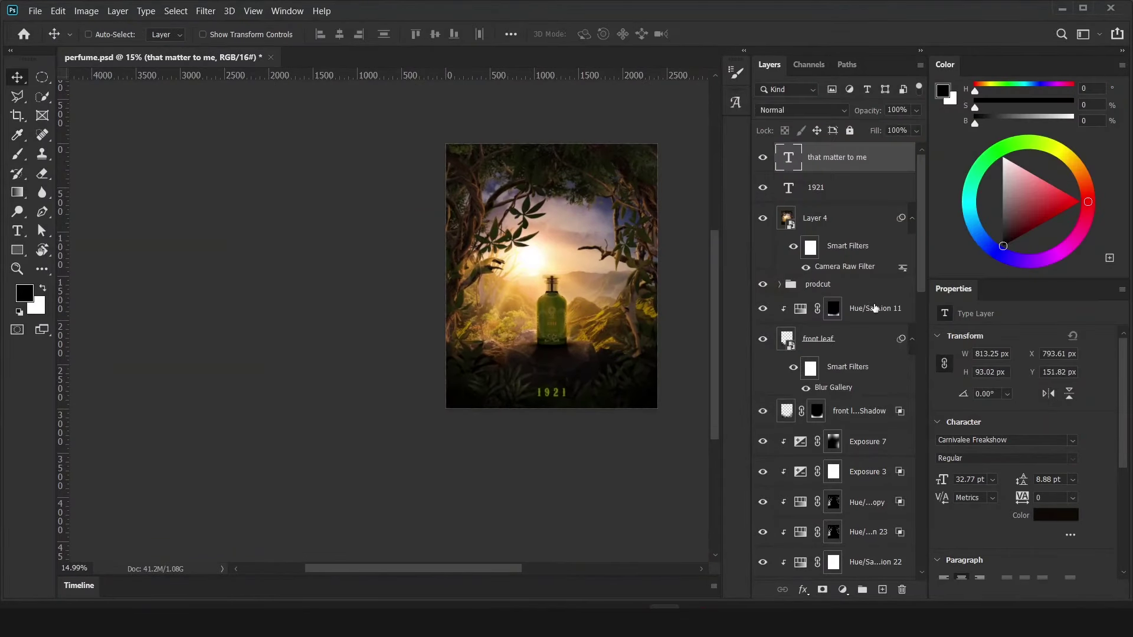